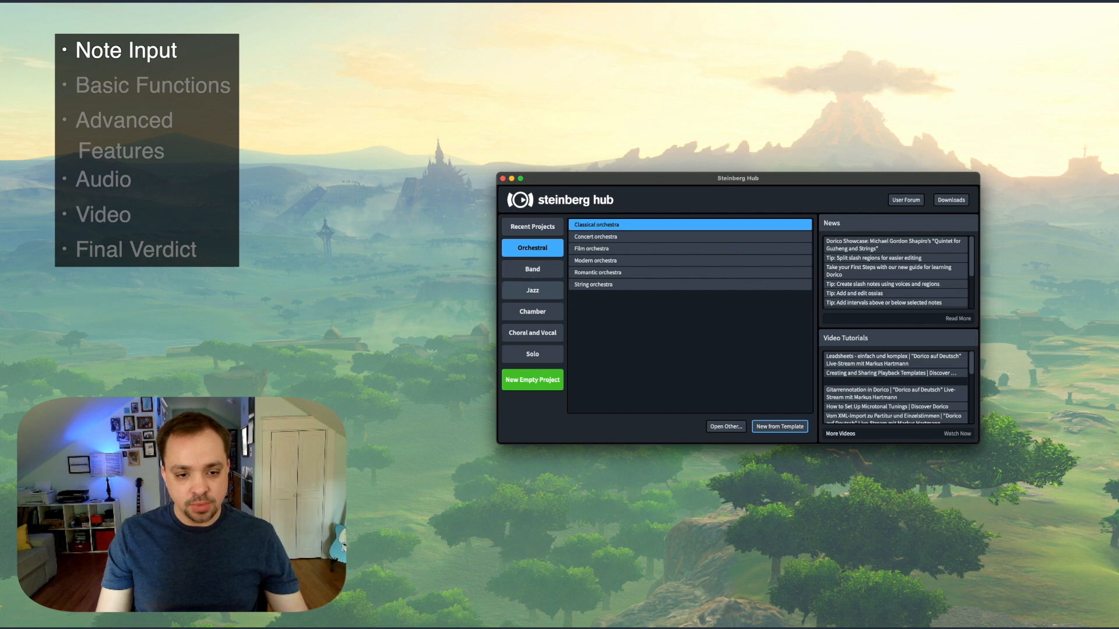
# Step: Create a new project from the Solo piano template in the Solo category
pyautogui.click(532, 355)
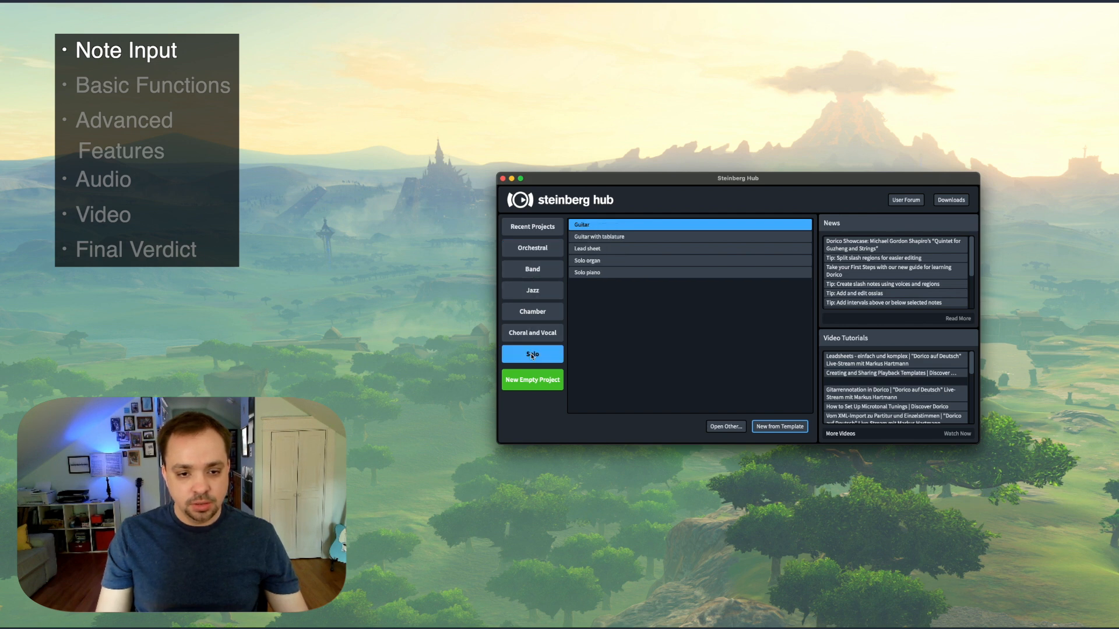
pyautogui.click(588, 273)
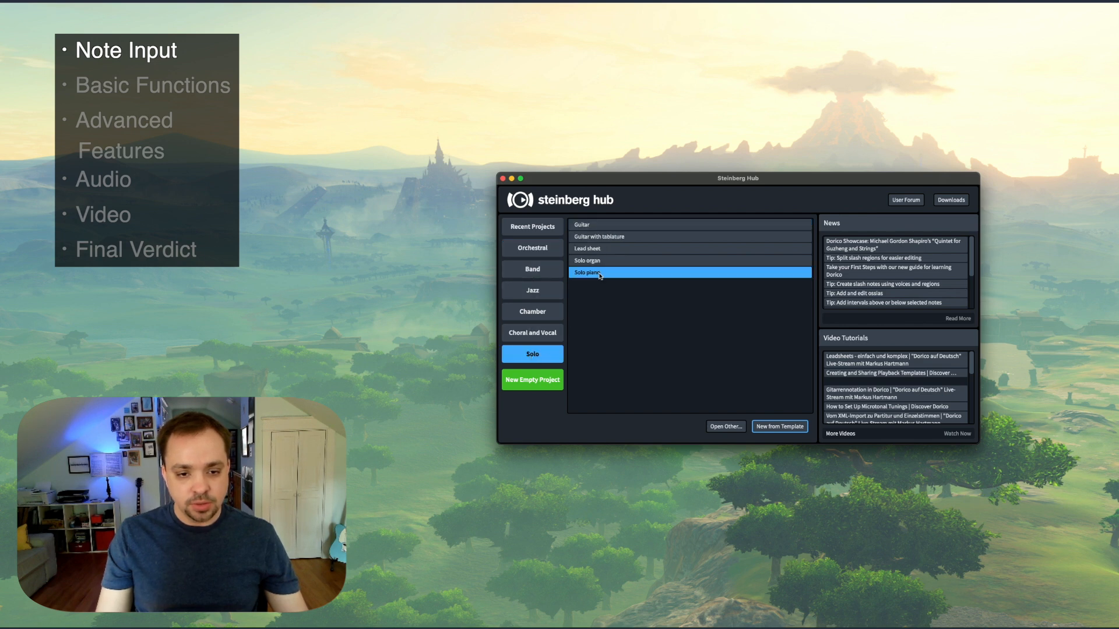
pyautogui.click(776, 427)
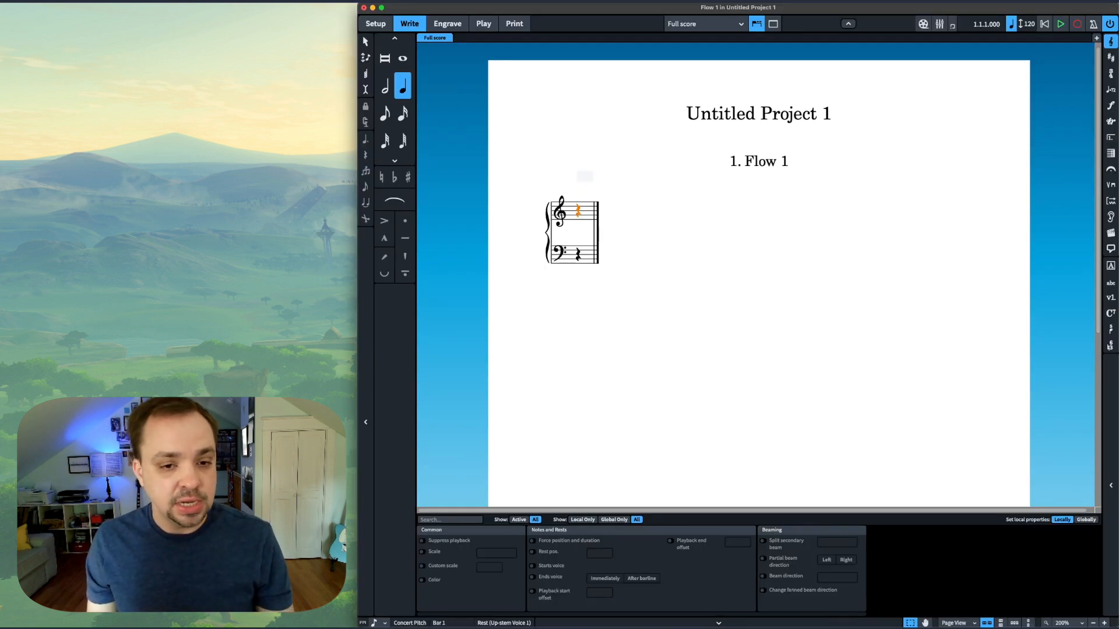
pyautogui.press('super+comma')
pyautogui.click(529, 261)
pyautogui.press('Escape')
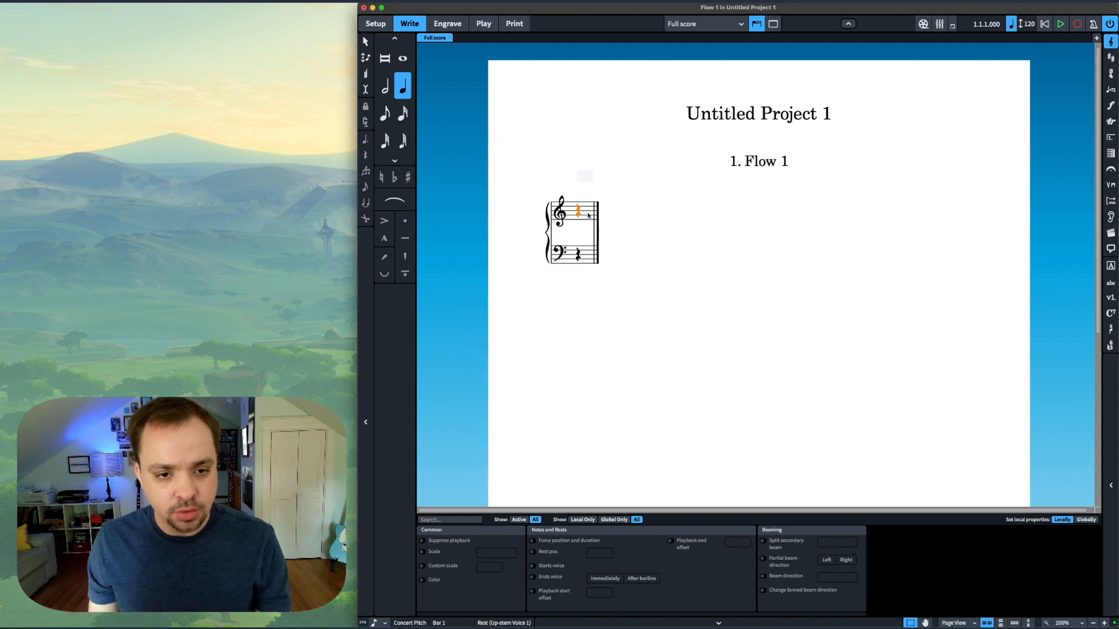
# Step: Enter the quarter notes A, B, C, D, E, C, B, A, G from the start of the treble staff
pyautogui.press('Return')
pyautogui.press('a')
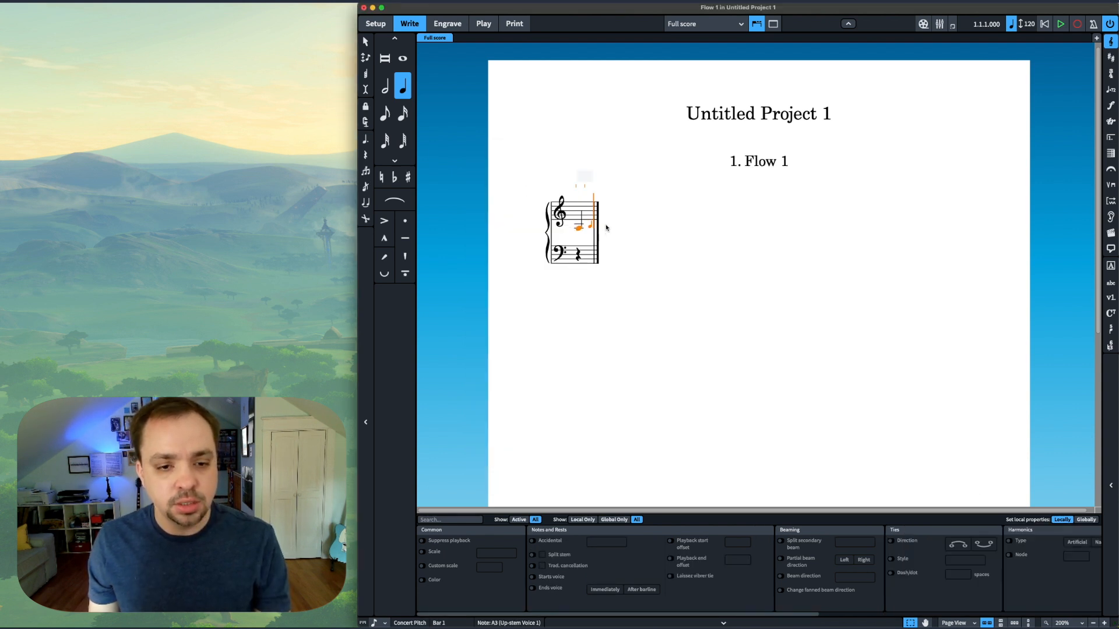
pyautogui.press('b')
pyautogui.press('c')
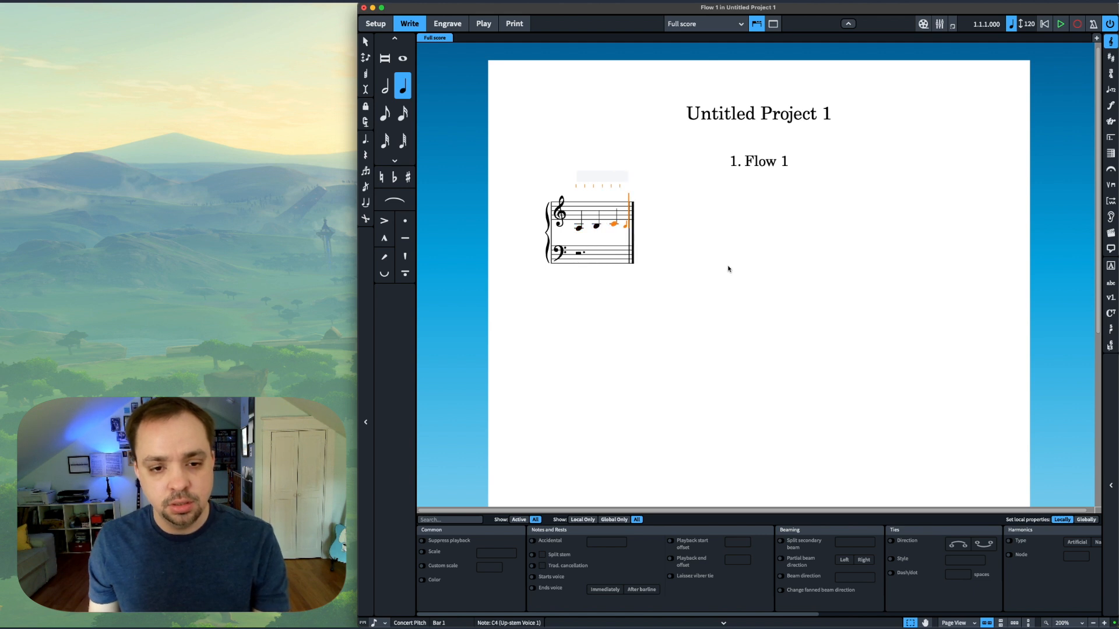
pyautogui.press('d')
pyautogui.press('e')
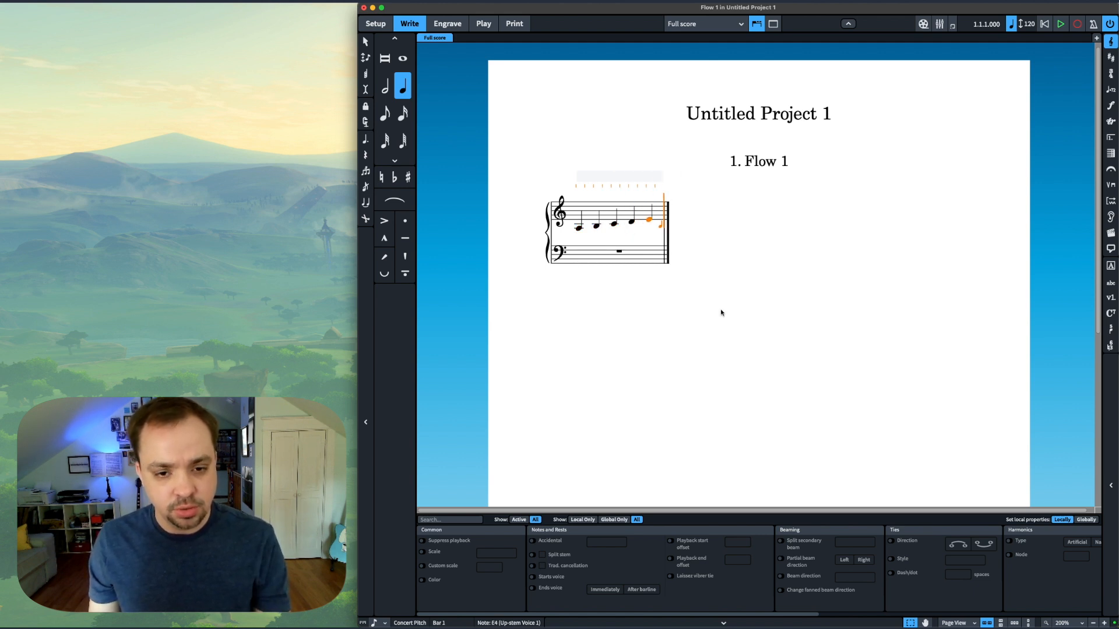
pyautogui.press('c')
pyautogui.press('b')
pyautogui.press('a')
pyautogui.press('g')
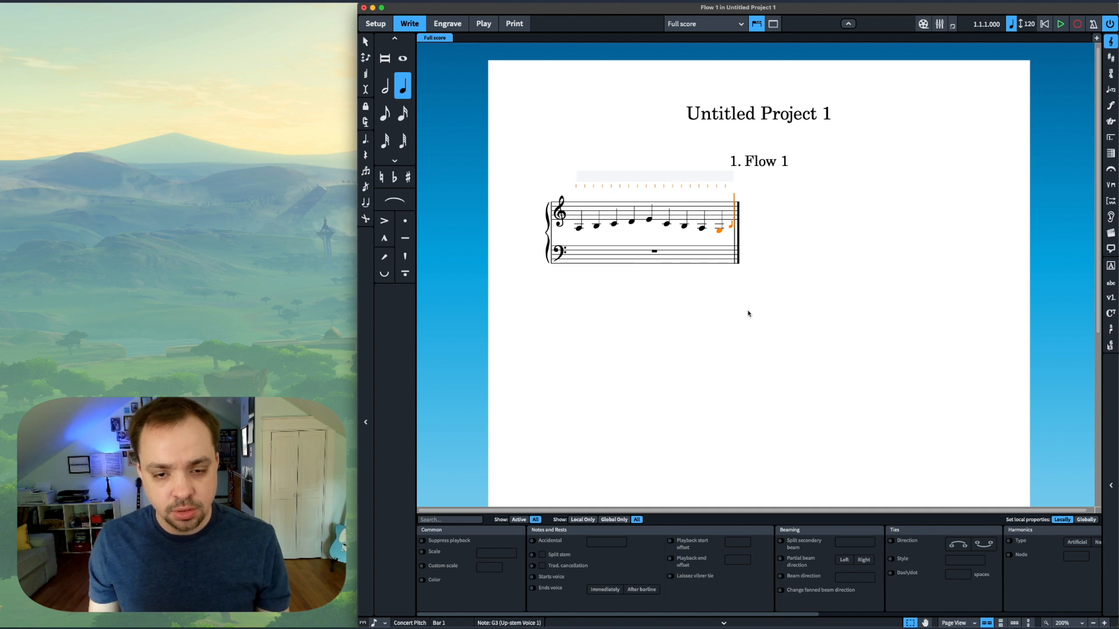
pyautogui.press('Escape')
pyautogui.press('Escape')
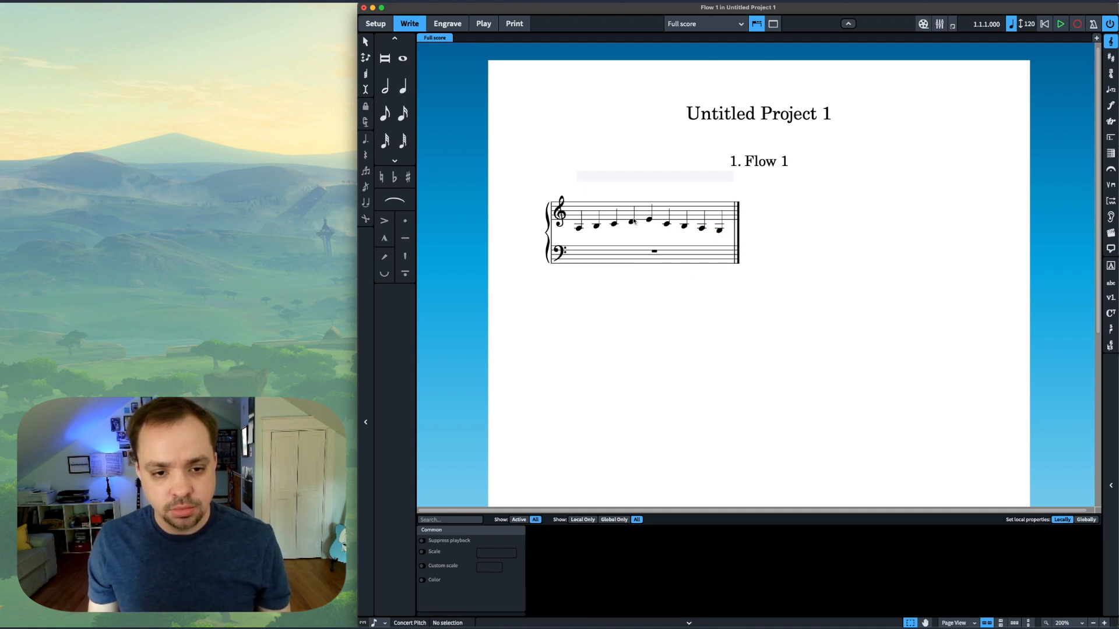
# Step: Add a 4/4 time signature at the start of the flow
pyautogui.click(615, 216)
pyautogui.press('super+shift+a')
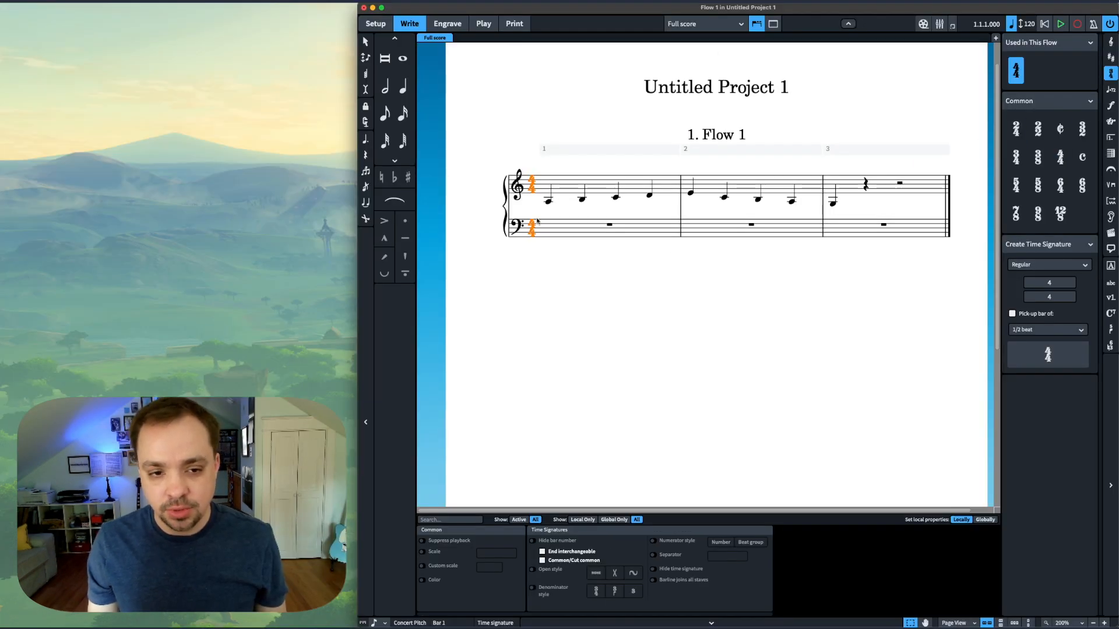
pyautogui.click(571, 249)
# Step: Play the melody back from its first note
pyautogui.click(548, 202)
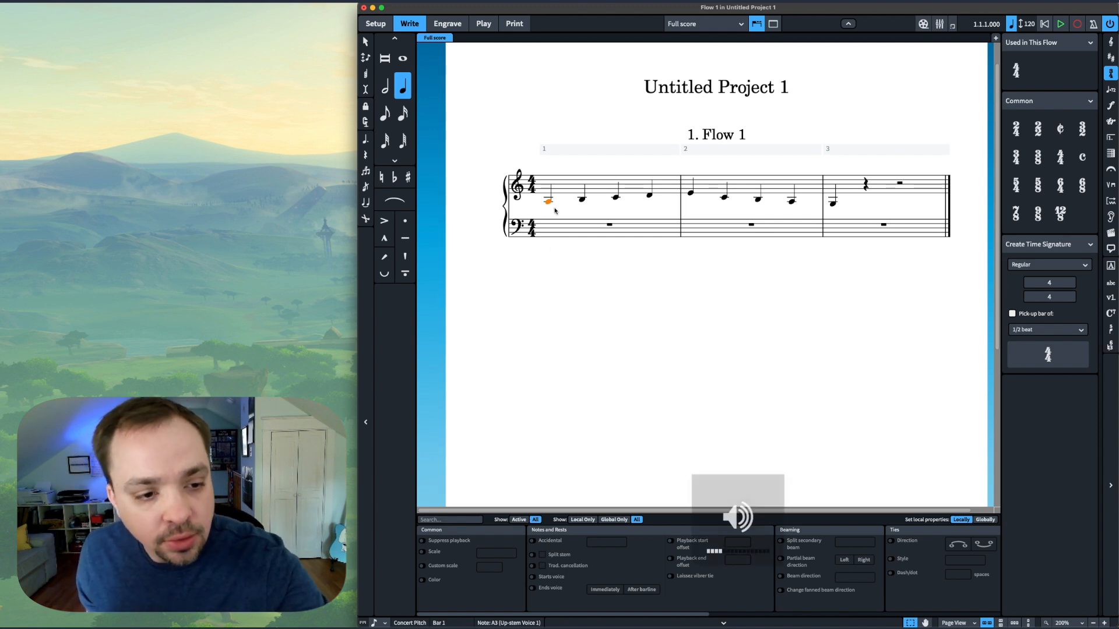
pyautogui.press('super+comma')
pyautogui.scroll(-5, 696, 214)
pyautogui.click(622, 393)
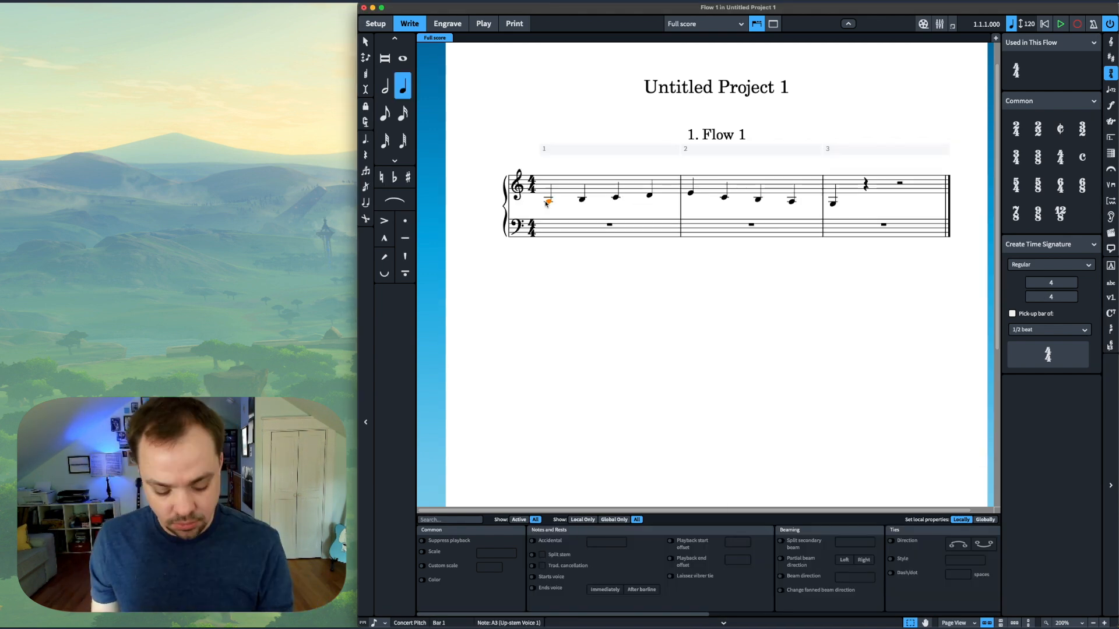
pyautogui.press('space')
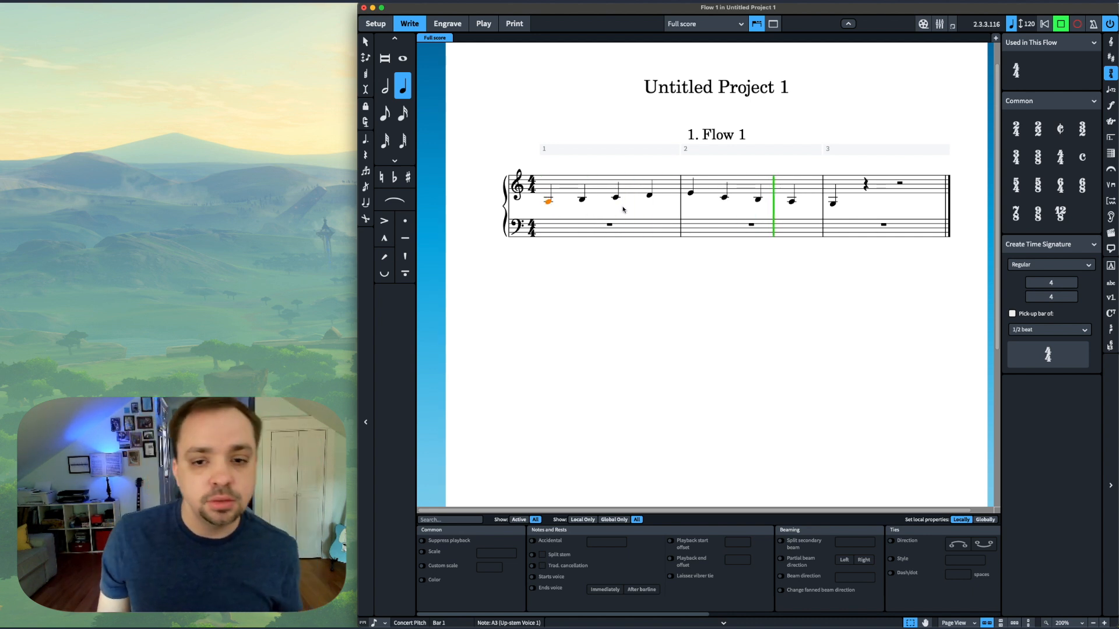
# Step: Shorten the played duration of the second note (B) to about half in Play mode's piano roll
pyautogui.press('super+1')
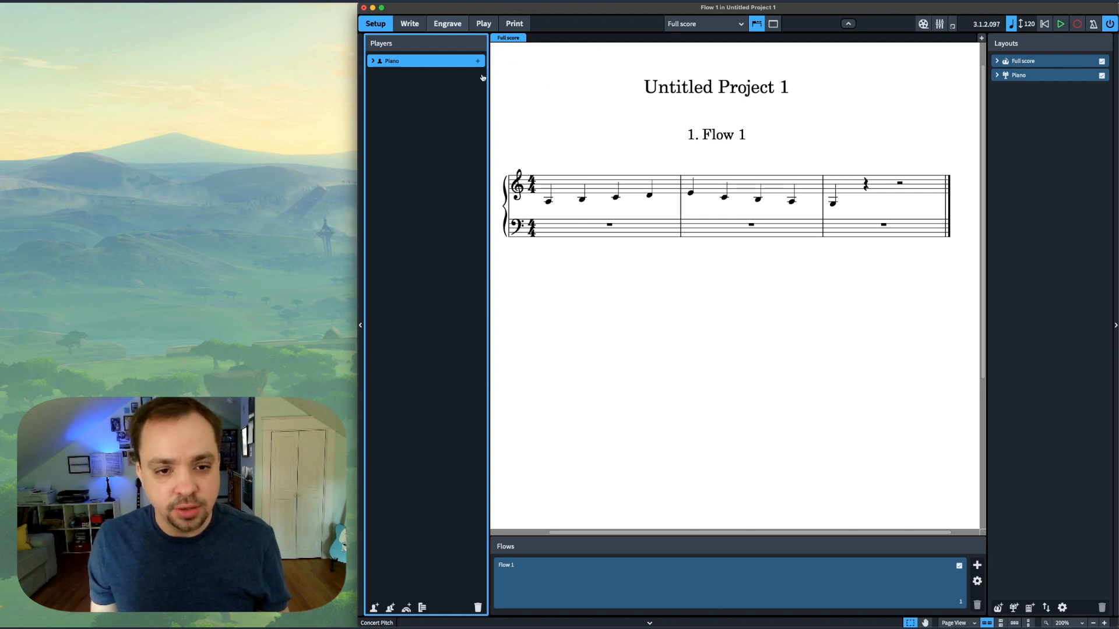
pyautogui.press('super+4')
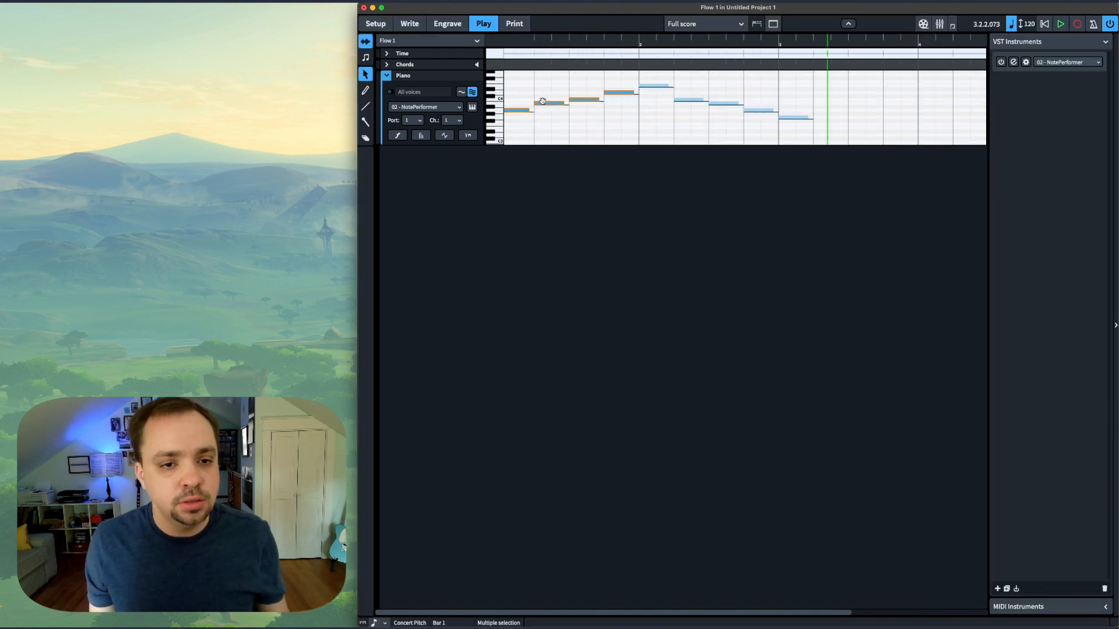
pyautogui.click(548, 107)
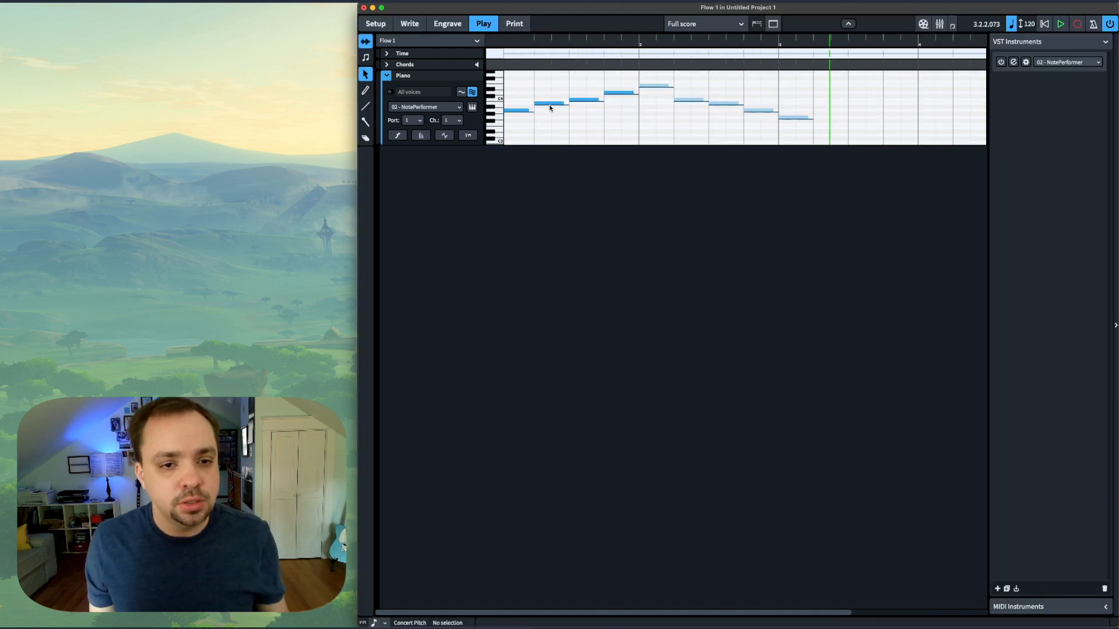
pyautogui.click(562, 104)
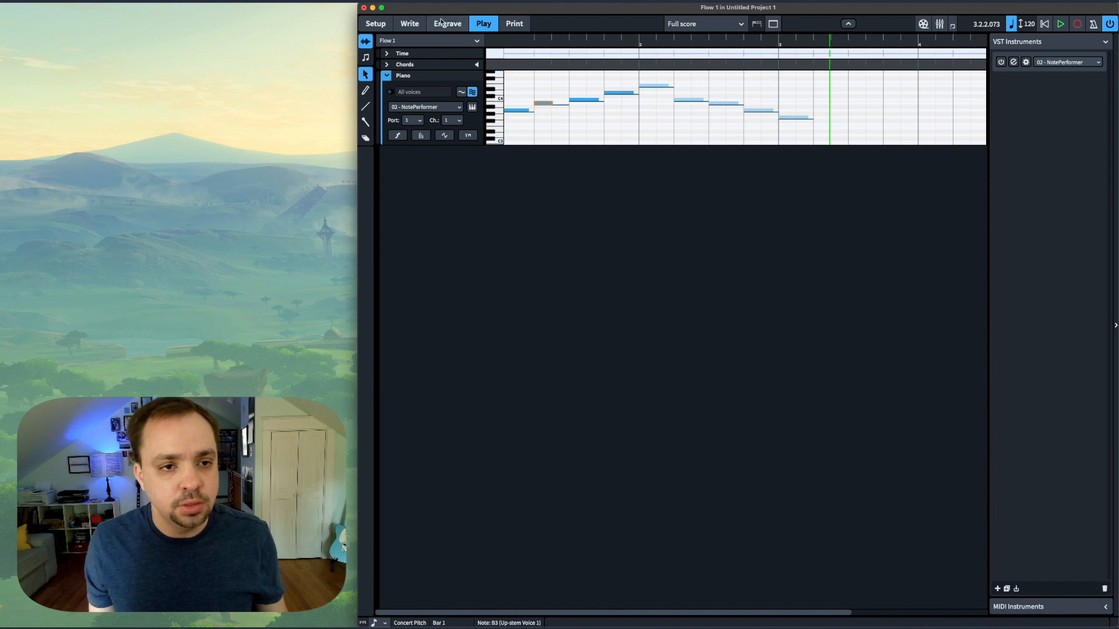
# Step: Compare the notation of the B in Engrave mode with its shortened played duration in the piano roll
pyautogui.click(442, 23)
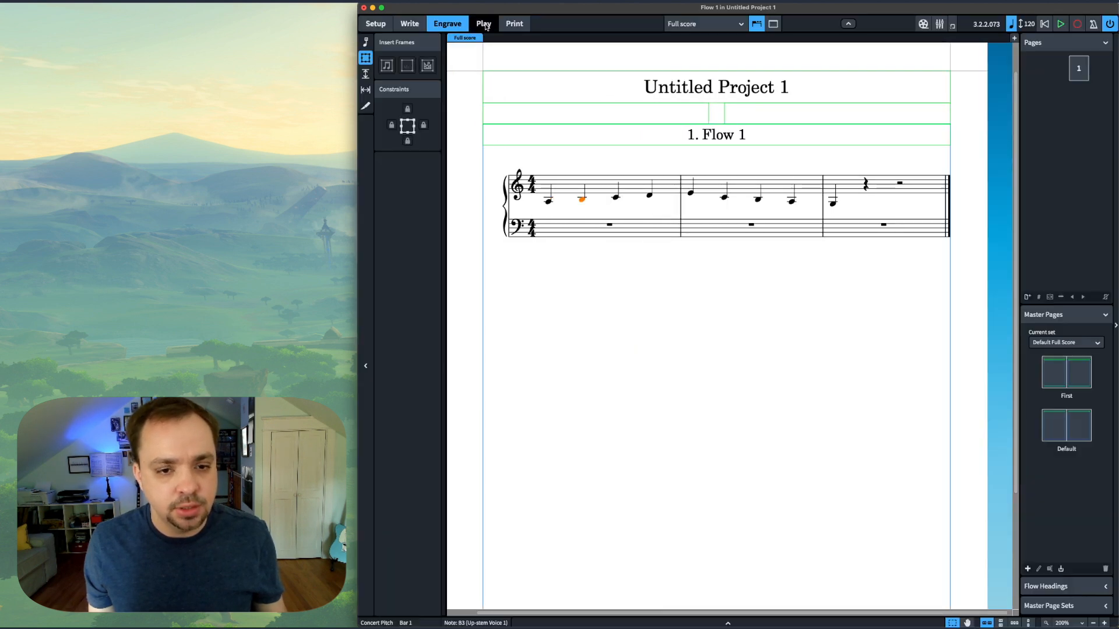
pyautogui.click(487, 25)
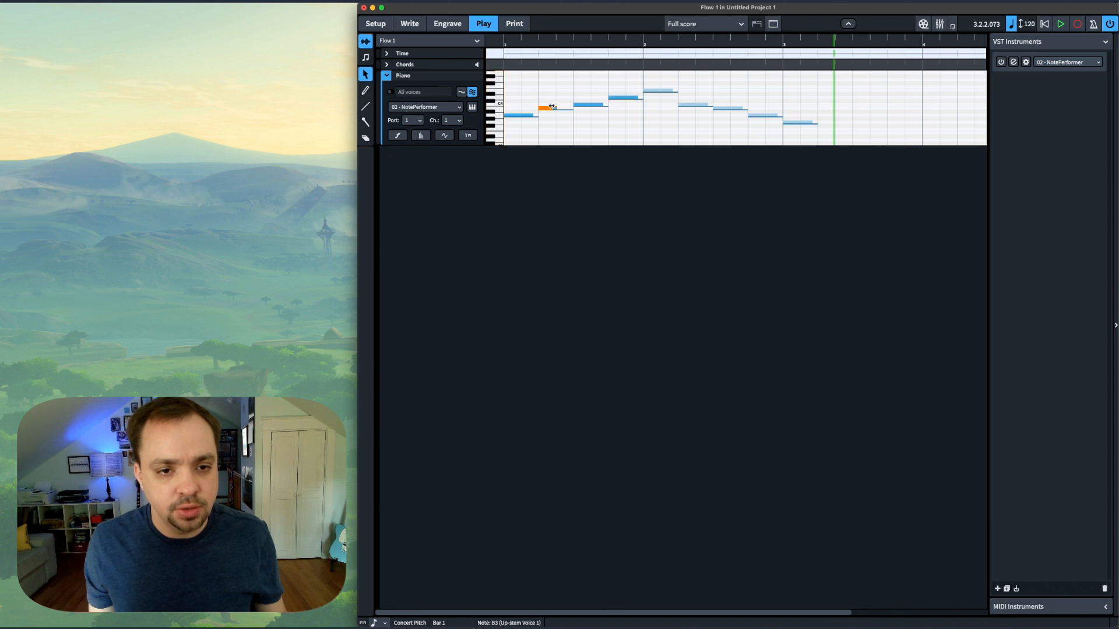
pyautogui.click(454, 24)
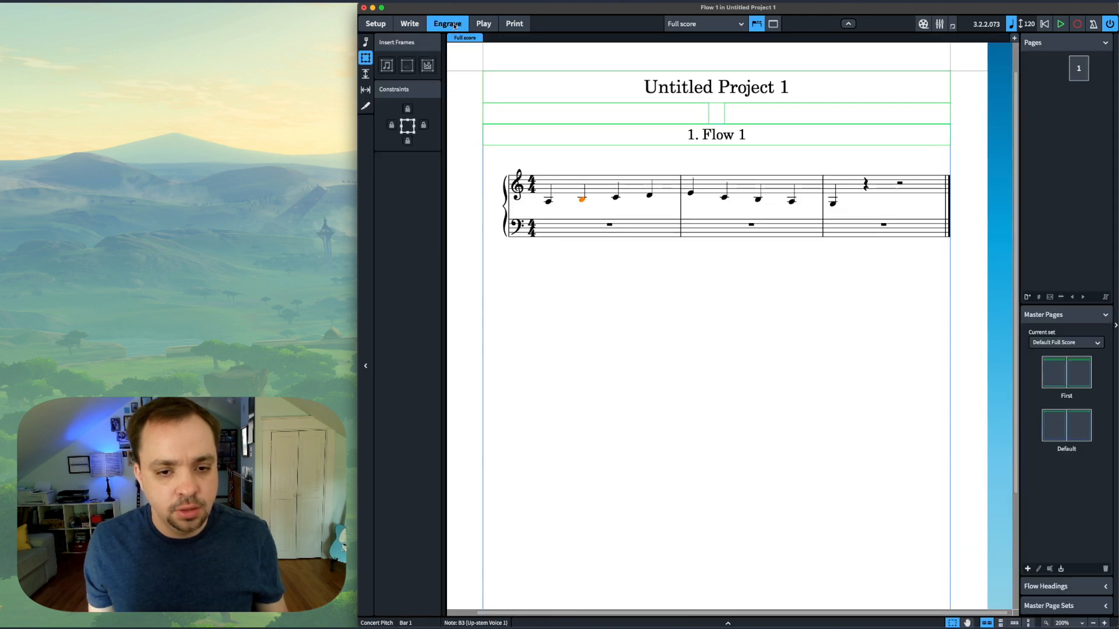
pyautogui.click(483, 24)
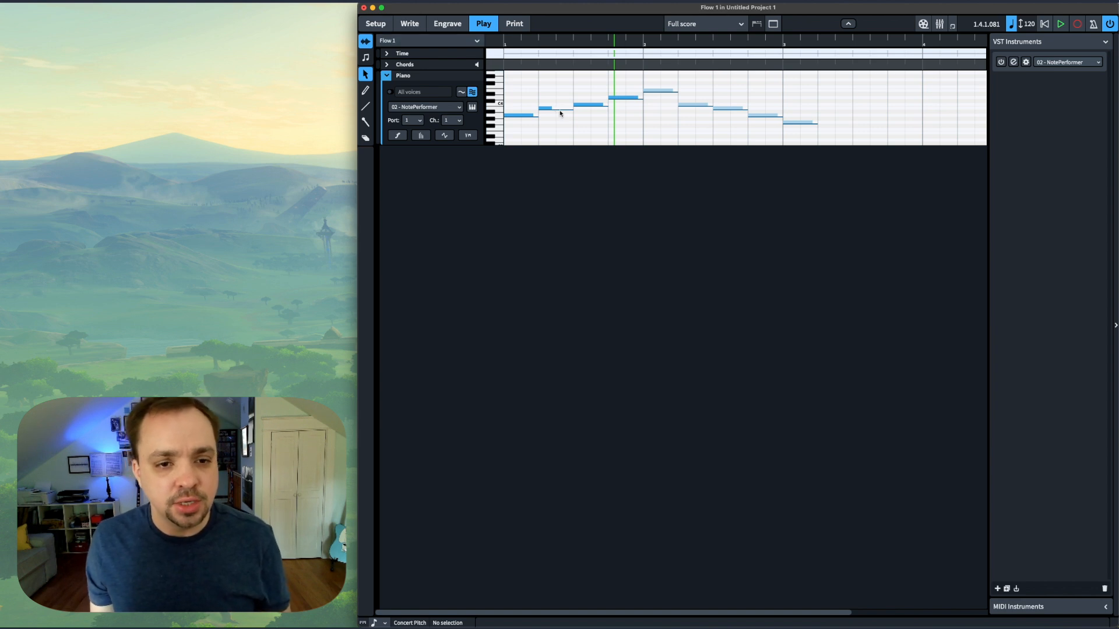
pyautogui.press('super+3')
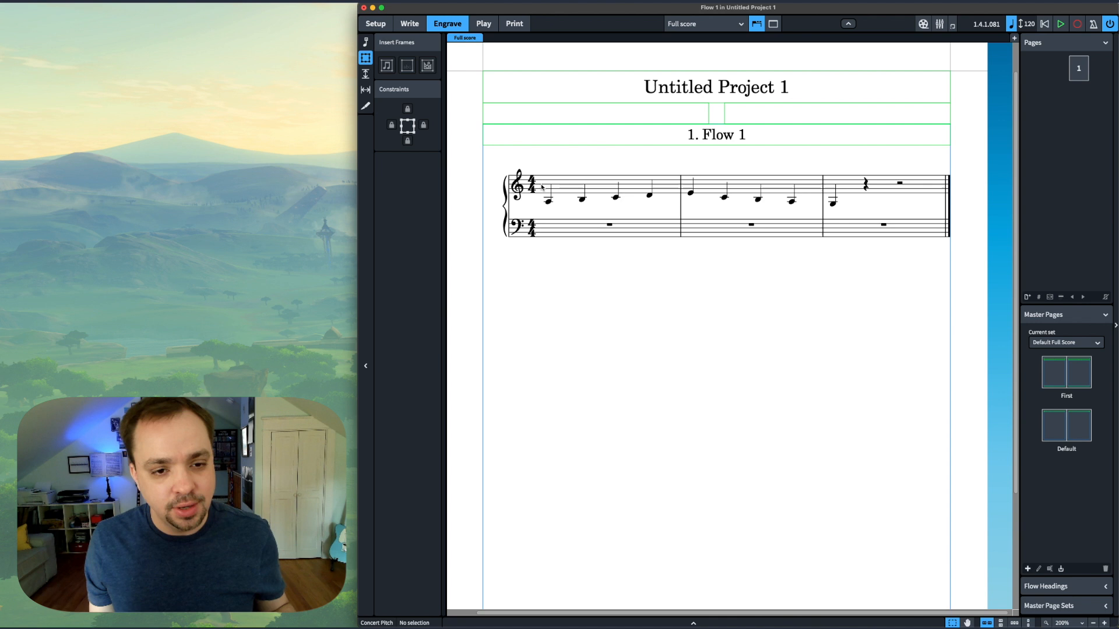
# Step: Add one slur over the four notes of bar 1 and another over the four notes of bar 2 in Write mode
pyautogui.click(658, 208)
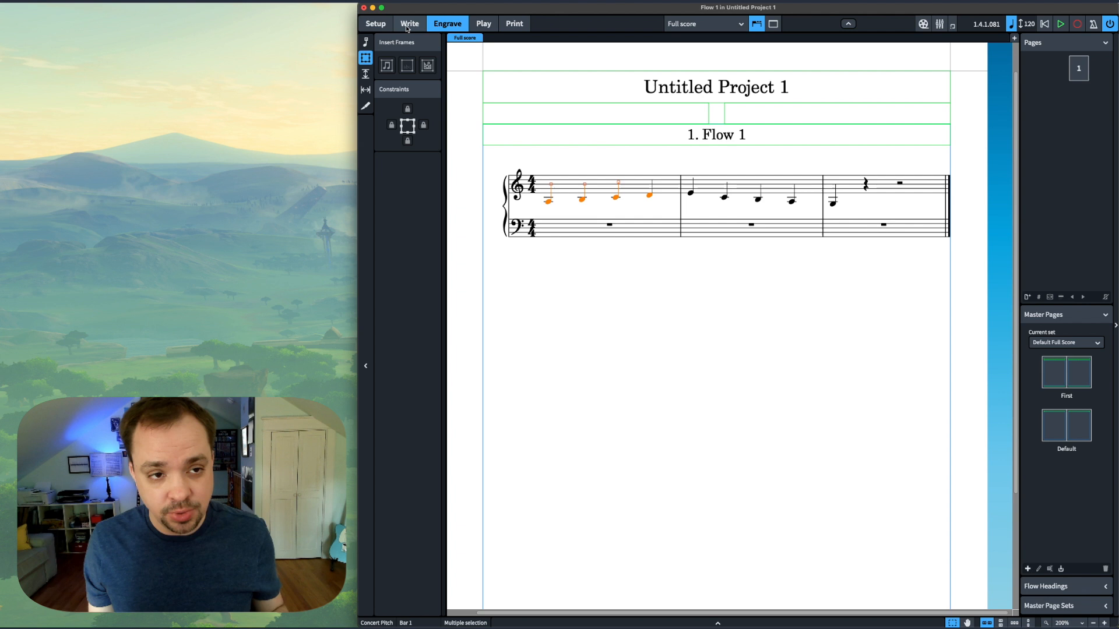
pyautogui.press('super+2')
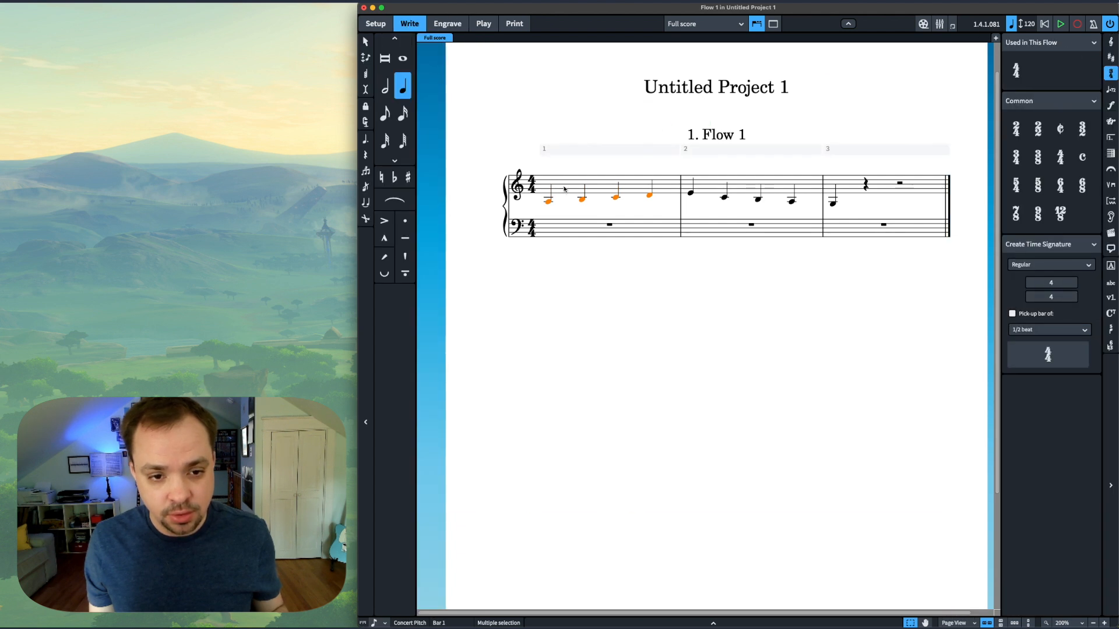
pyautogui.press('s')
pyautogui.click(563, 188)
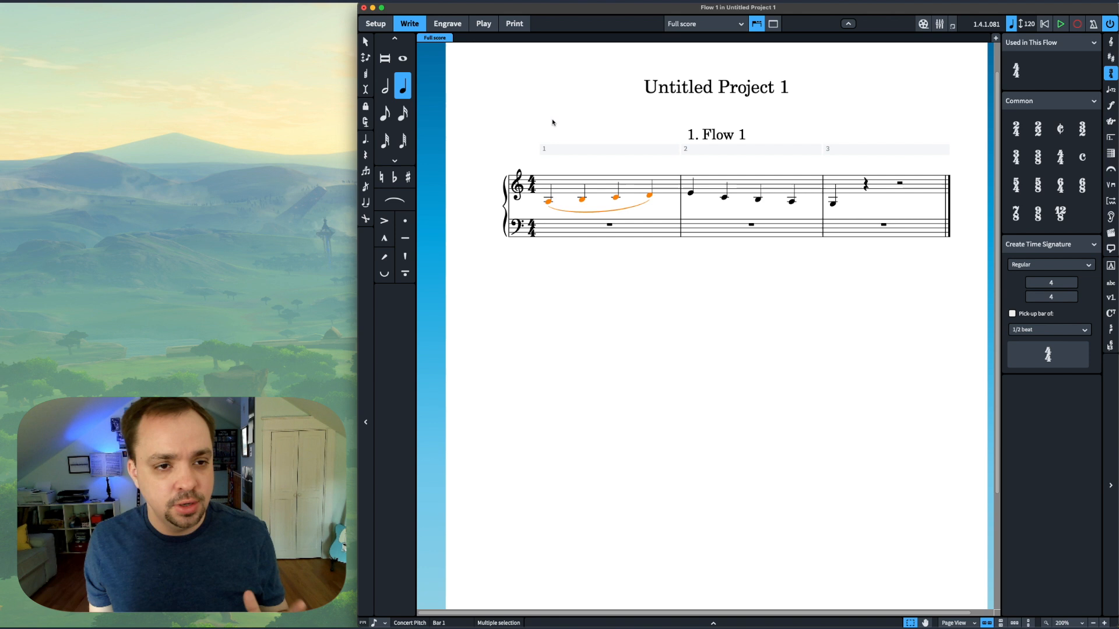
pyautogui.click(704, 188)
pyautogui.press('s')
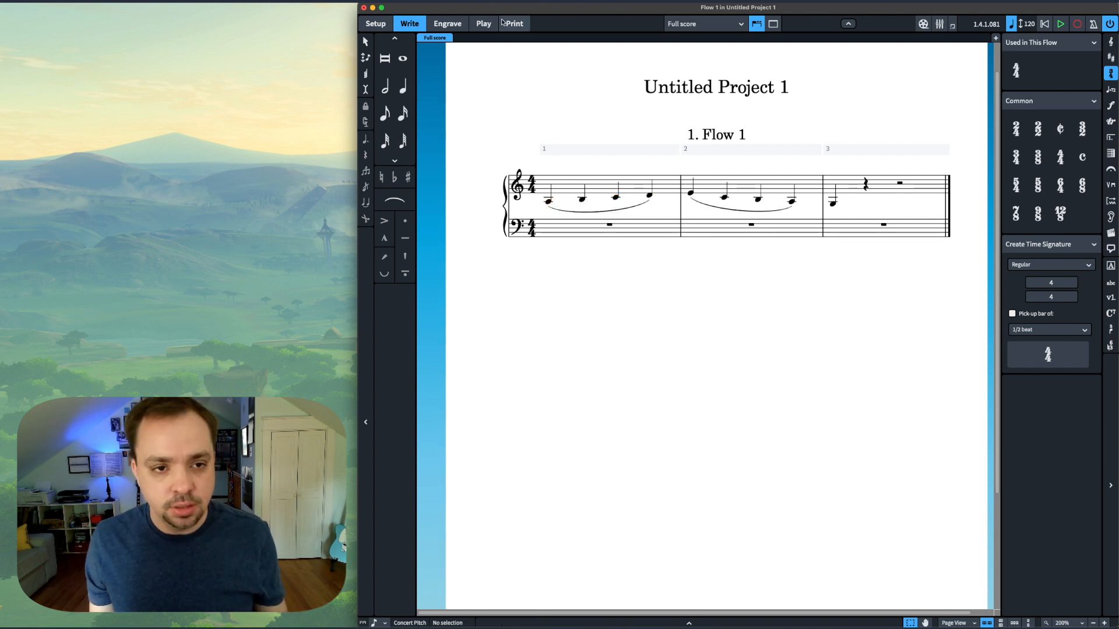
# Step: Play the slurred phrases back from the start of the flow in Play mode
pyautogui.click(494, 25)
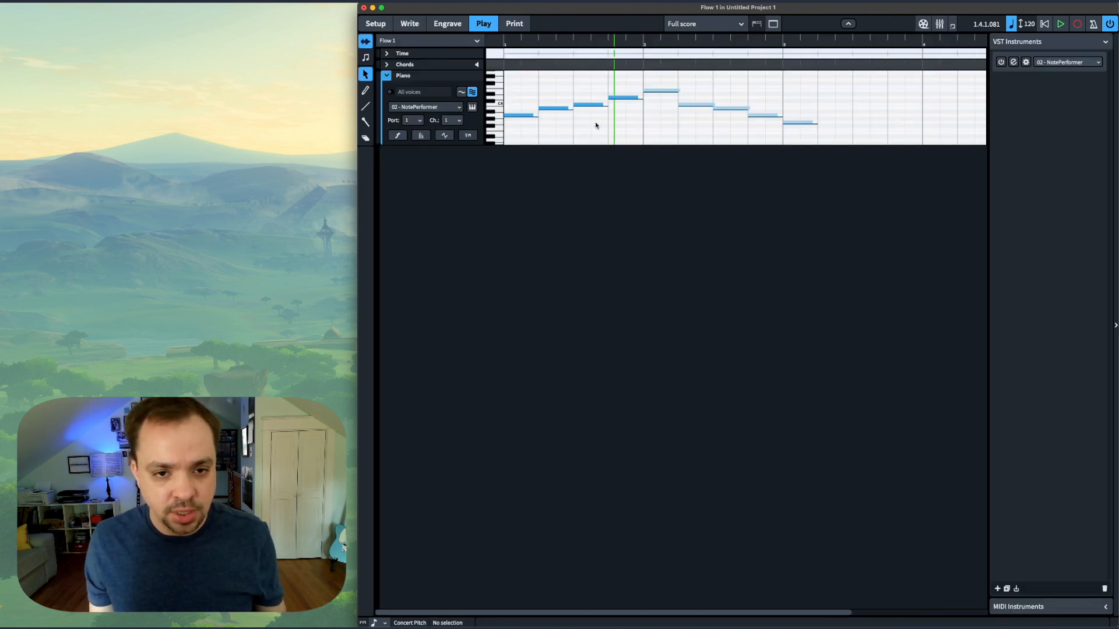
pyautogui.click(502, 44)
pyautogui.press('space')
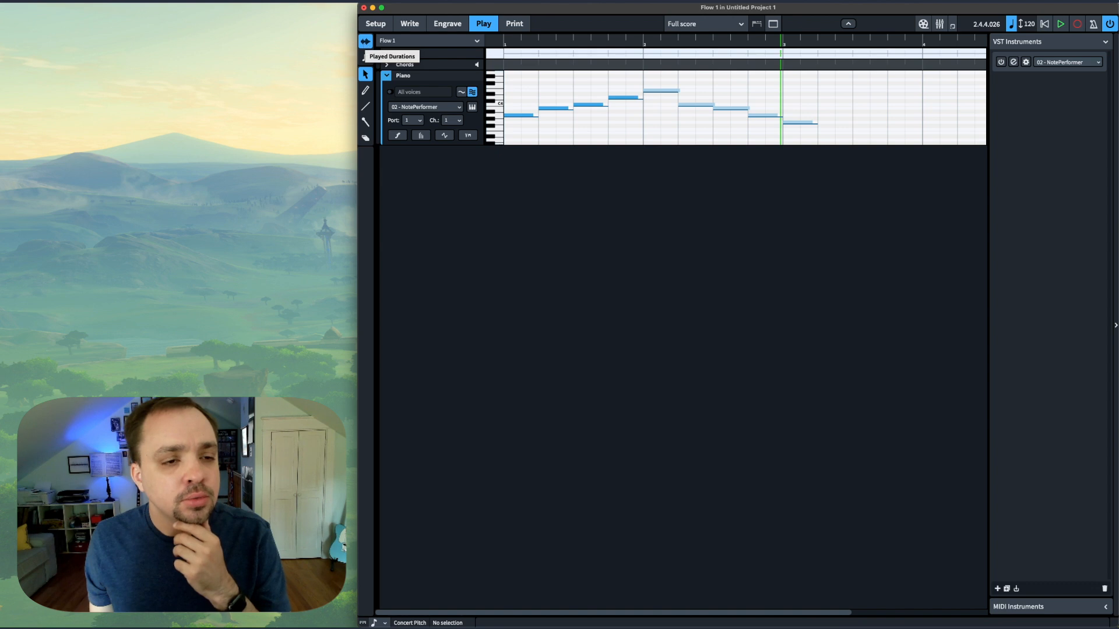
# Step: Switch the piano roll to notated durations, shorten the second note (B) to an eighth note, and check its notation in Engrave mode
pyautogui.click(365, 57)
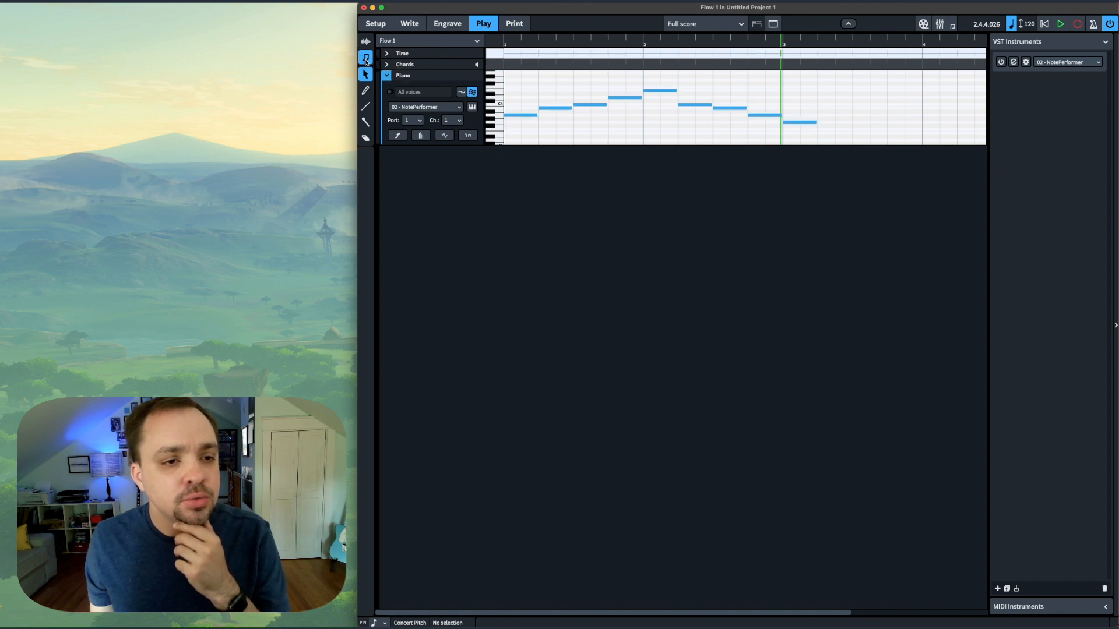
pyautogui.click(556, 108)
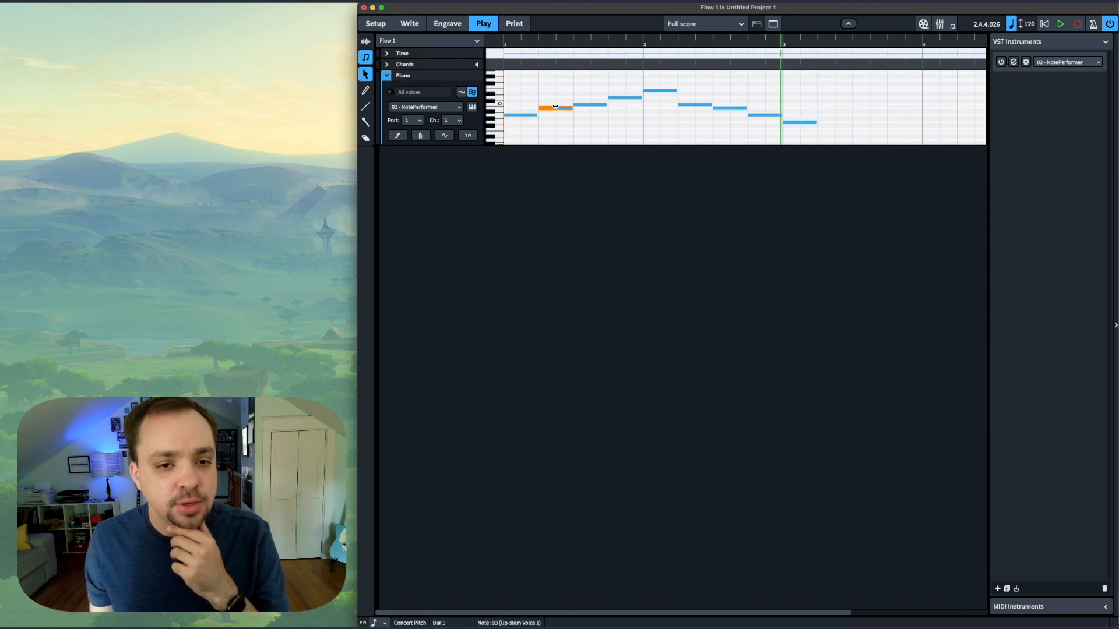
pyautogui.click(447, 23)
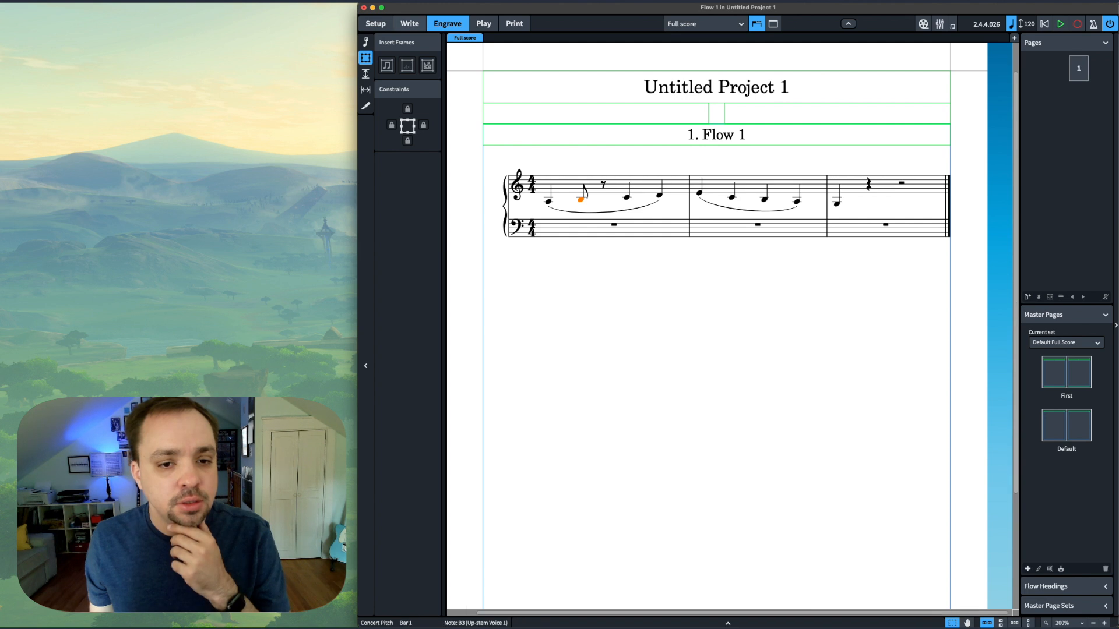
pyautogui.click(481, 24)
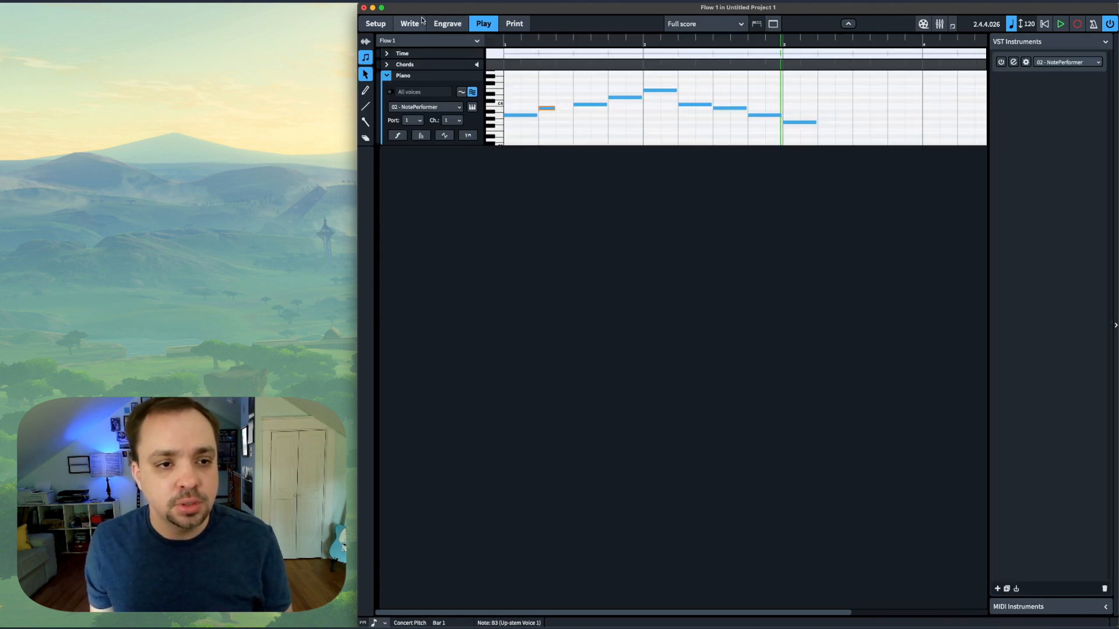
# Step: Change the first note of bar 2 (E) to a sixteenth note in Write mode
pyautogui.click(410, 23)
pyautogui.click(699, 194)
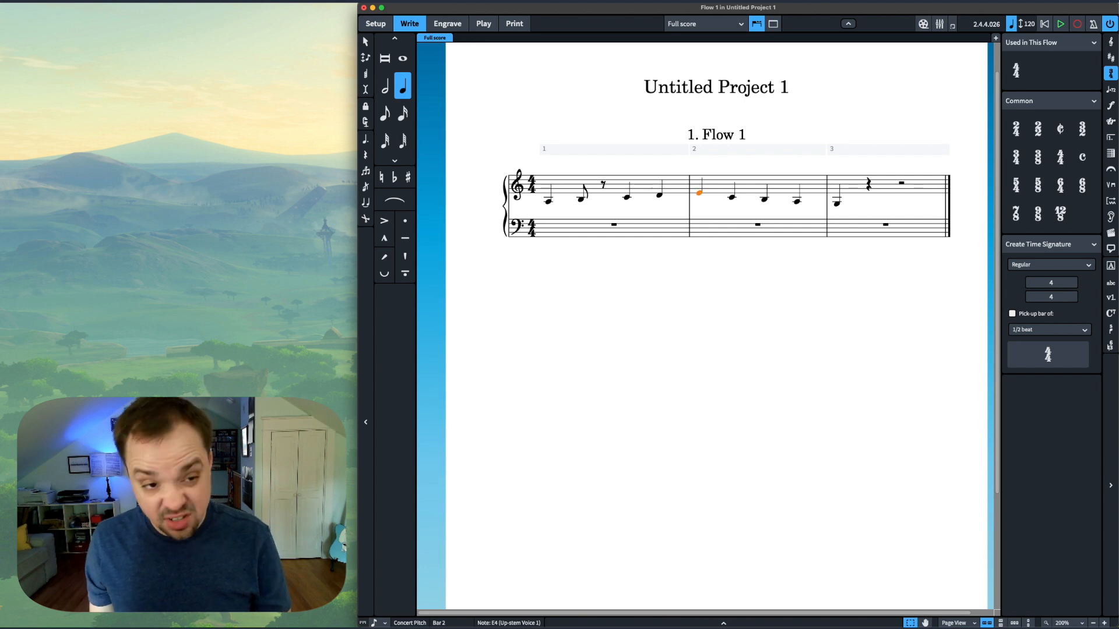
pyautogui.press('3')
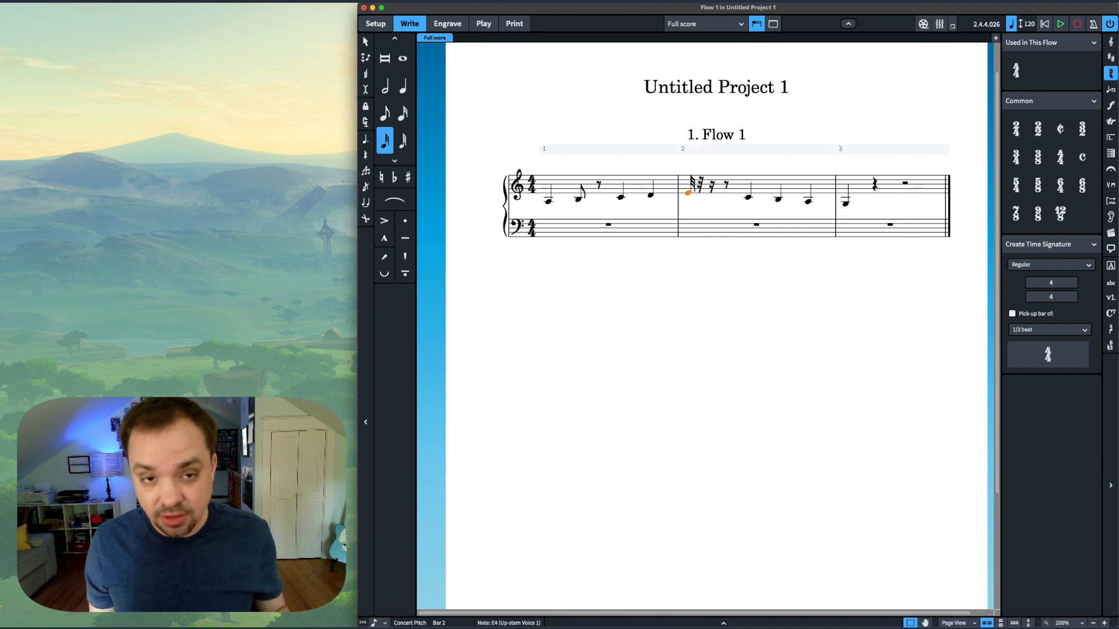
pyautogui.press('4')
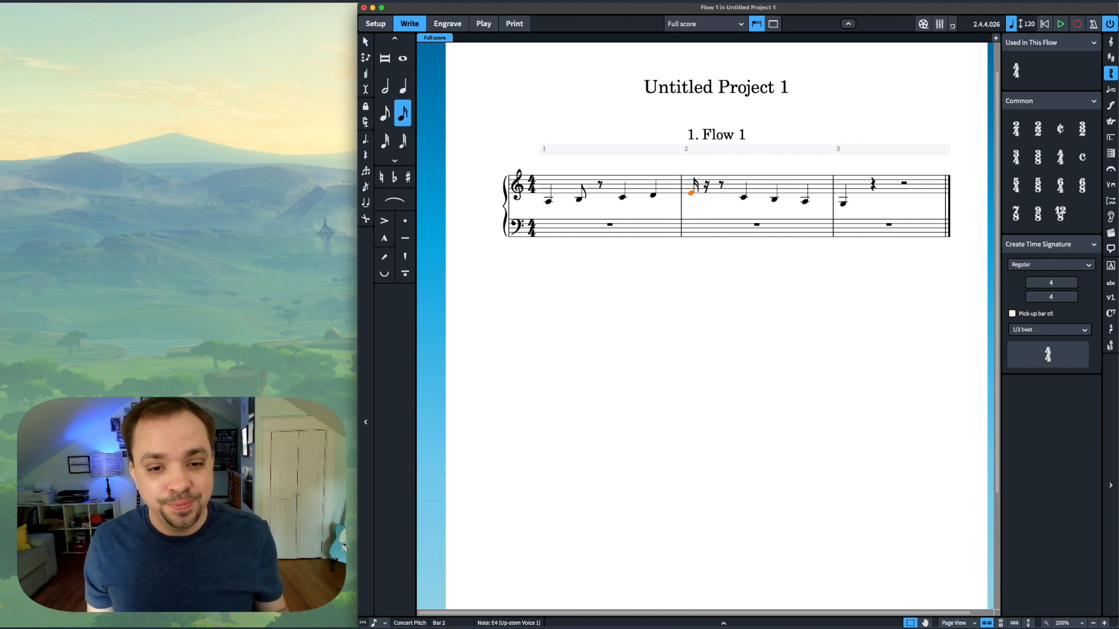
# Step: Lengthen the first note of bar 2 (E) to an eighth note and check its duration in Play mode's piano roll
pyautogui.press('5')
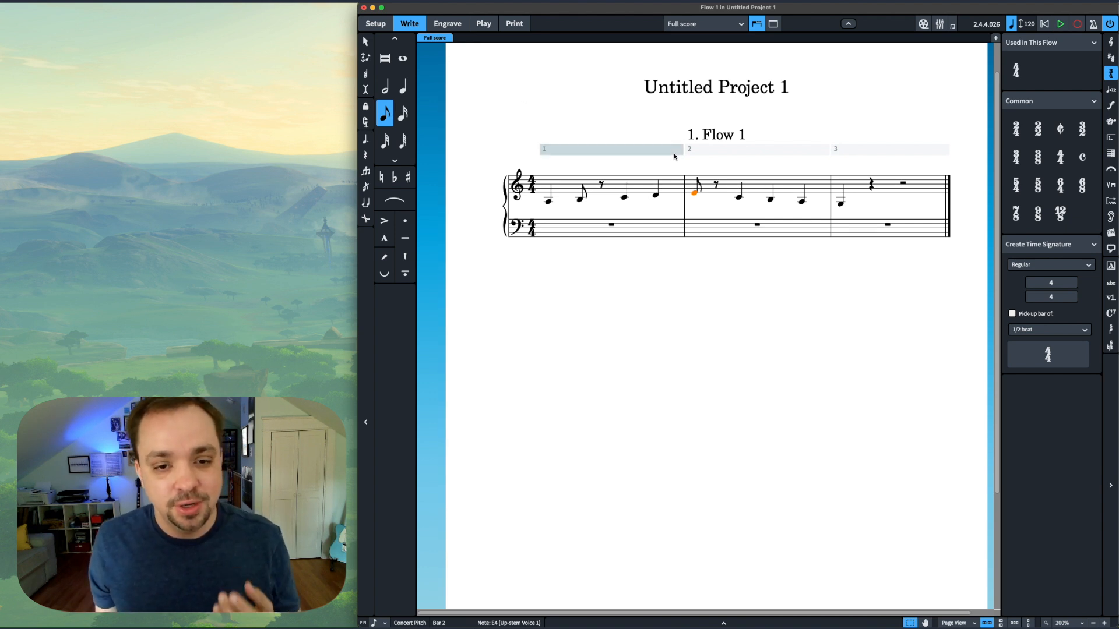
pyautogui.click(483, 24)
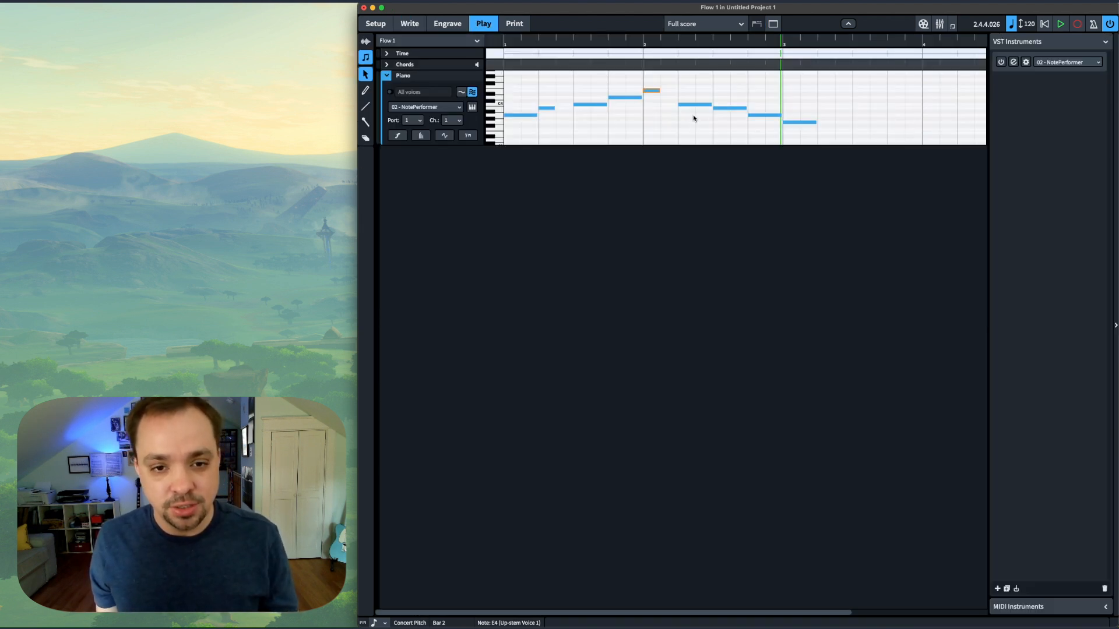
pyautogui.click(410, 23)
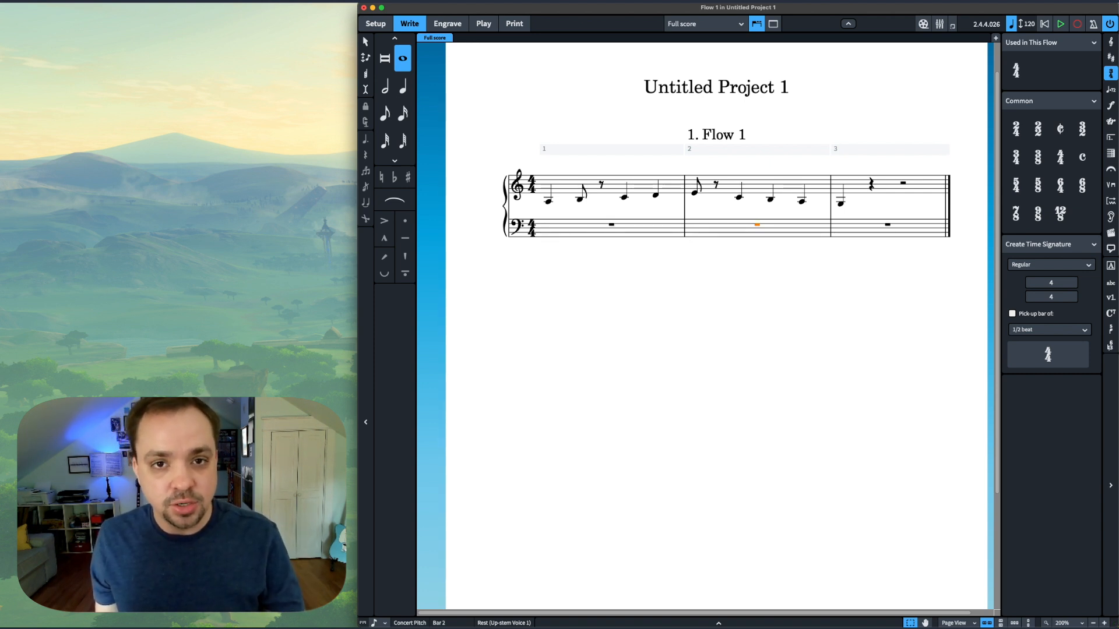
# Step: Try entering a quarter-note D partway through bar 1 of the bass staff in Write mode, and undo it
pyautogui.doubleClick(636, 227)
pyautogui.press('d')
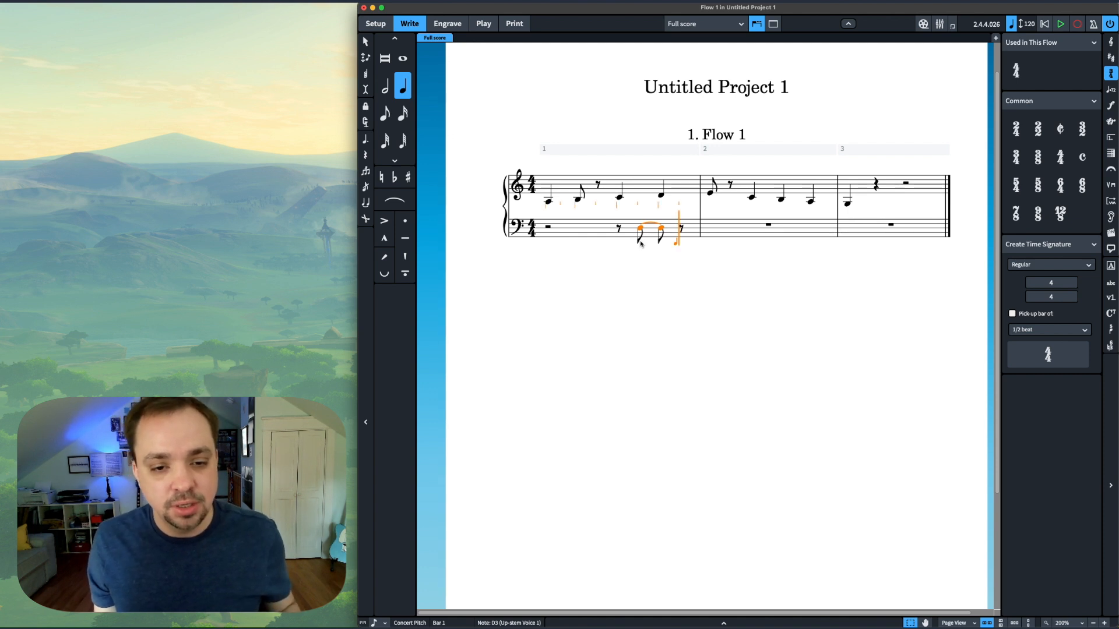
pyautogui.press('super+z')
pyautogui.press('Escape')
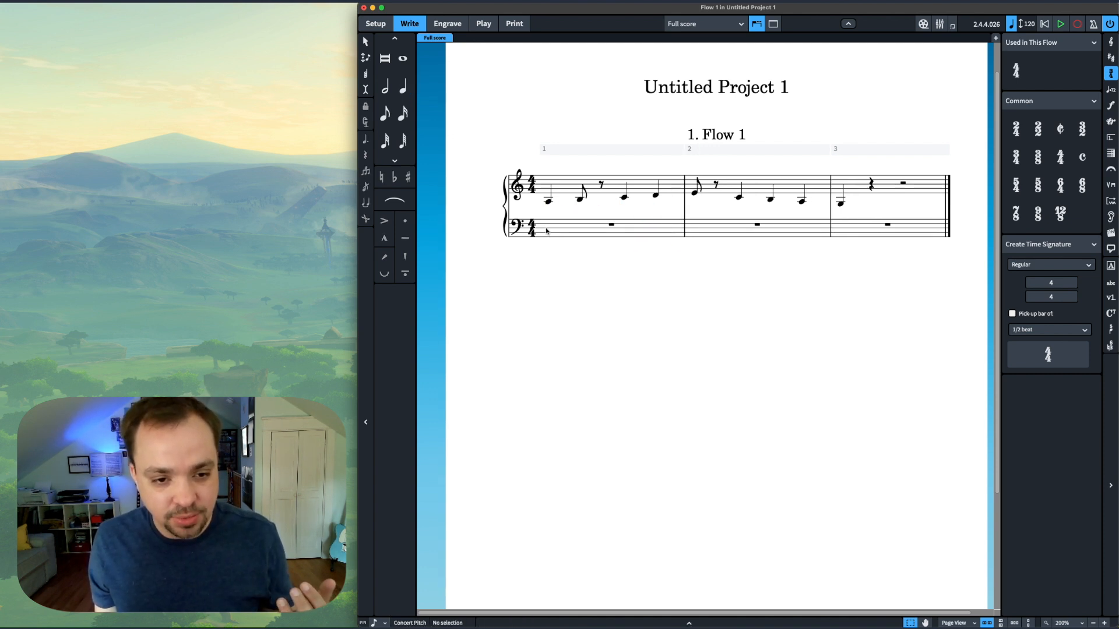
# Step: Enter a quarter-note G on beat 2 of bar 1 in the bass staff
pyautogui.doubleClick(578, 229)
pyautogui.press('g')
pyautogui.press('Escape')
pyautogui.press('Escape')
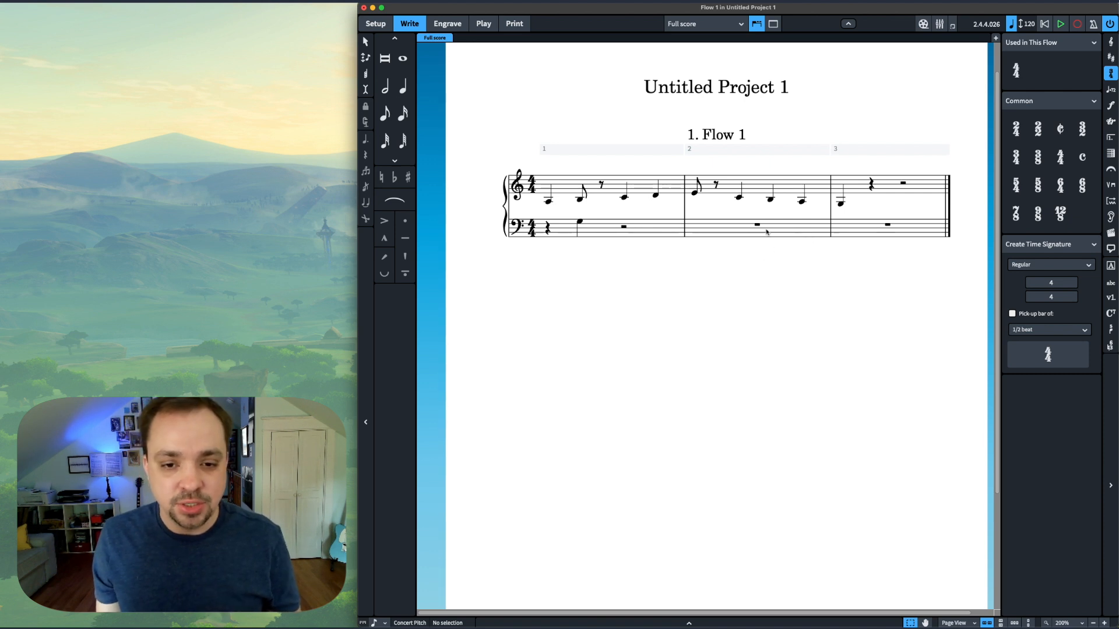
# Step: Delete all the notes in bars 1 to 3 on both staves
pyautogui.click(859, 229)
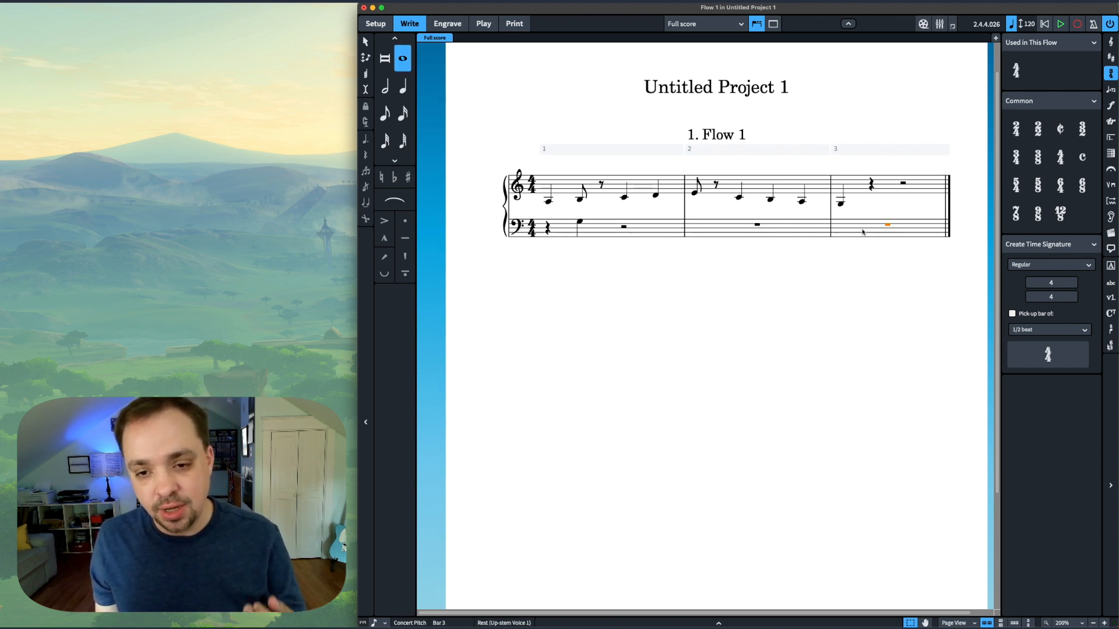
pyautogui.press('Escape')
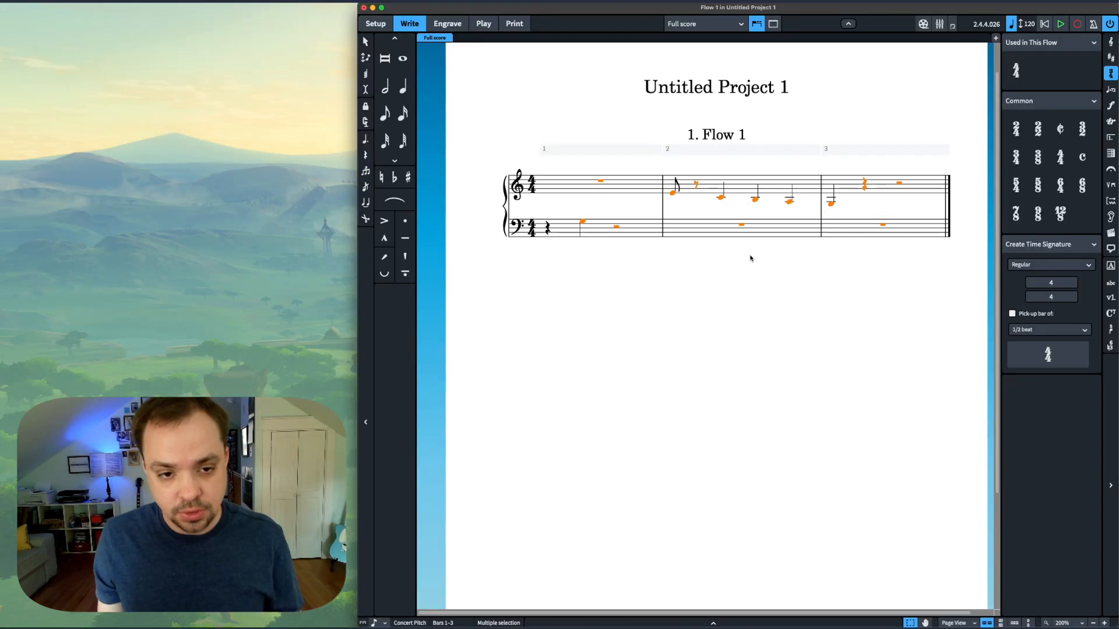
pyautogui.press('Delete')
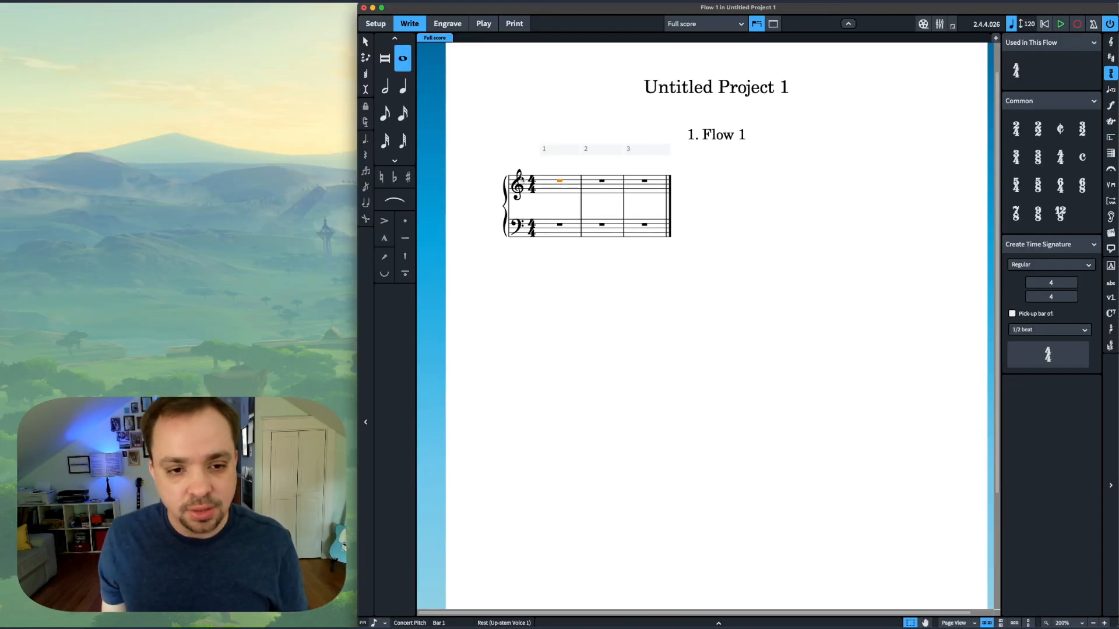
# Step: Enter an eighth-note A at the start of bar 1 in the treble staff and turn on staccato for note input
pyautogui.doubleClick(558, 186)
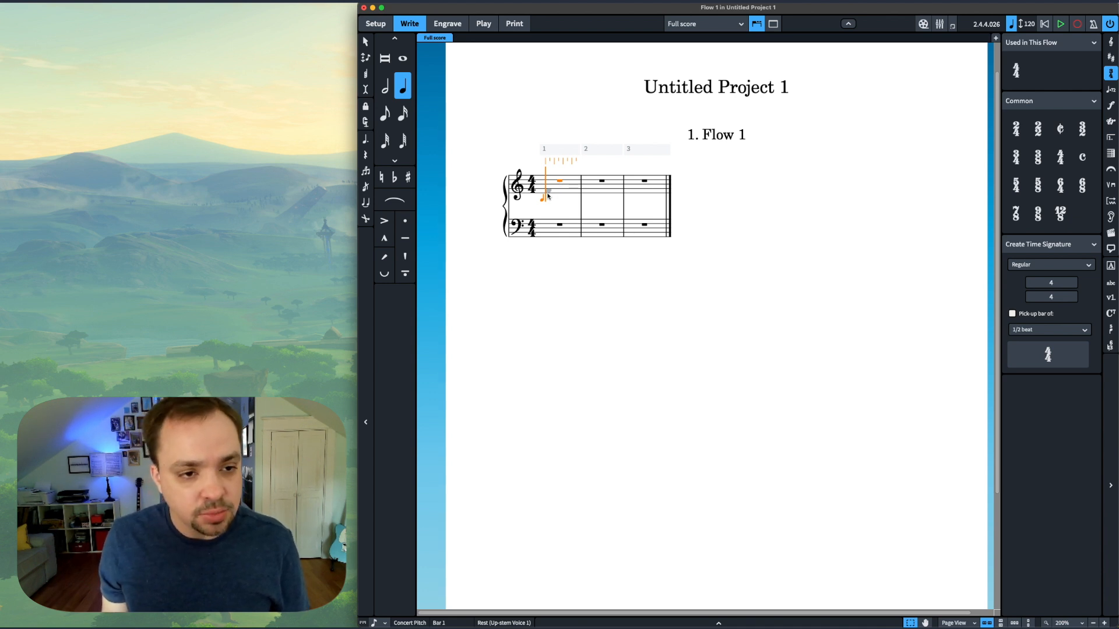
pyautogui.press('5')
pyautogui.press('a')
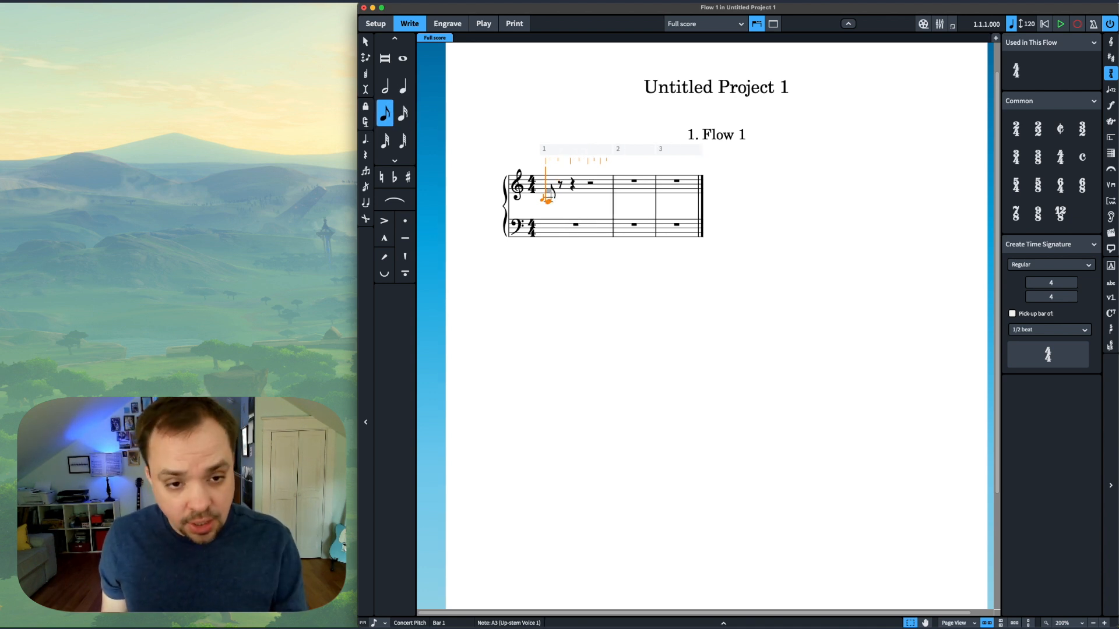
pyautogui.press(']')
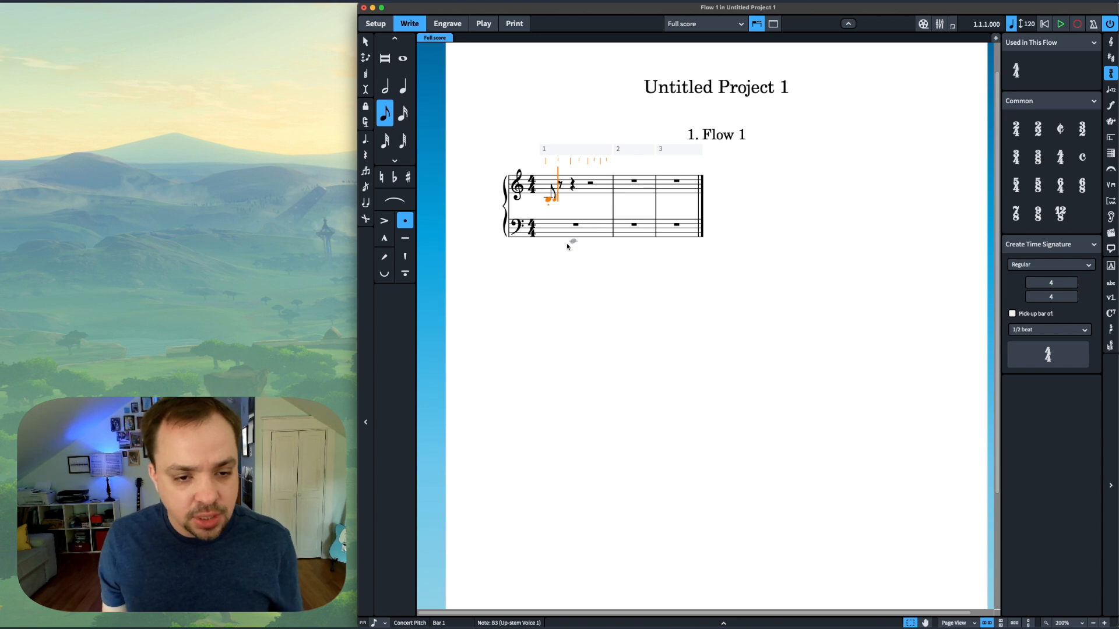
pyautogui.press('Left')
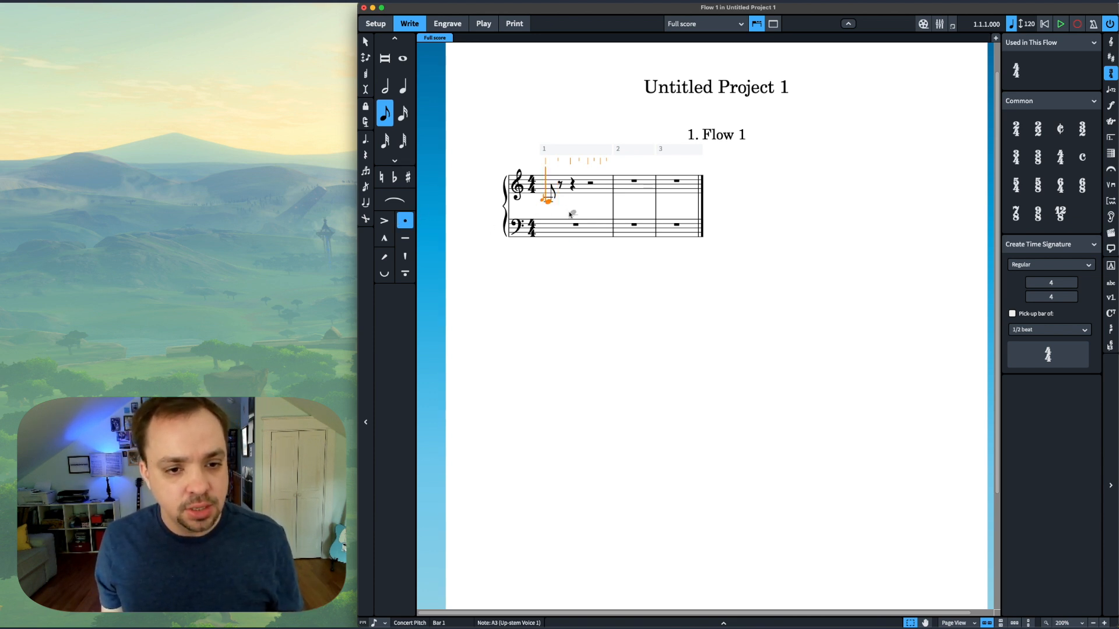
# Step: Browse the Note Input commands in the Key Commands preferences
pyautogui.press('super+comma')
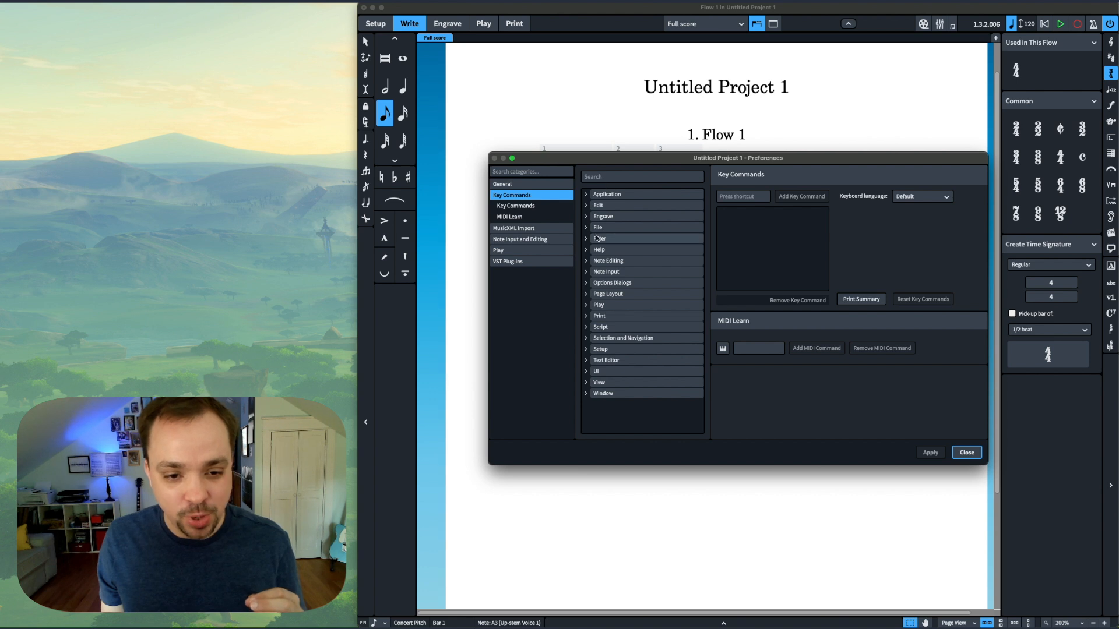
pyautogui.click(587, 272)
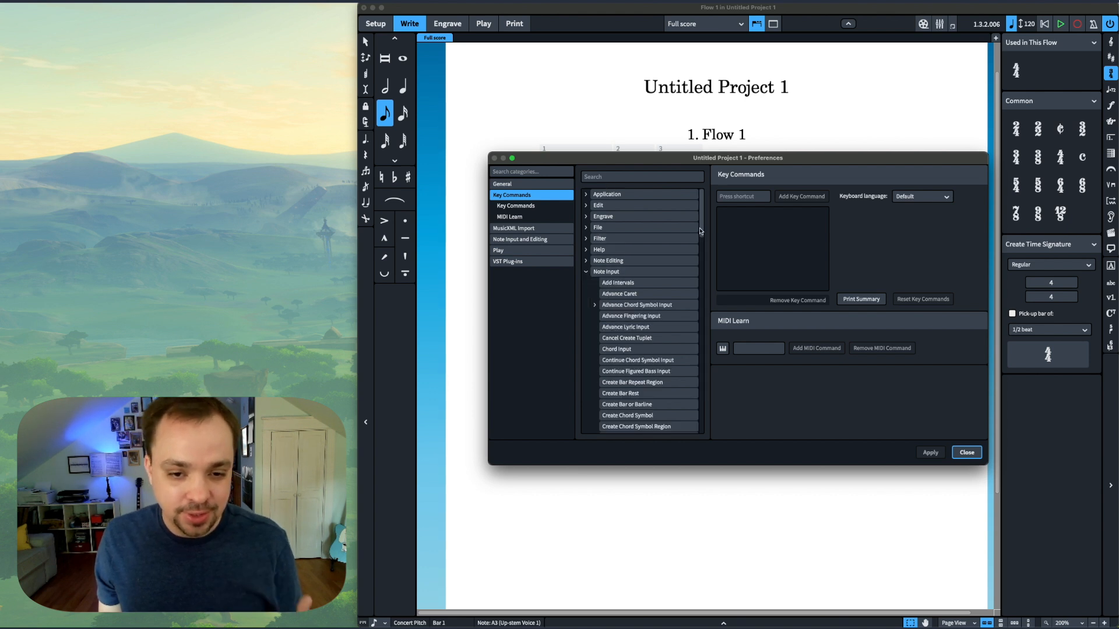
pyautogui.moveTo(701, 232); pyautogui.dragTo(698, 262)
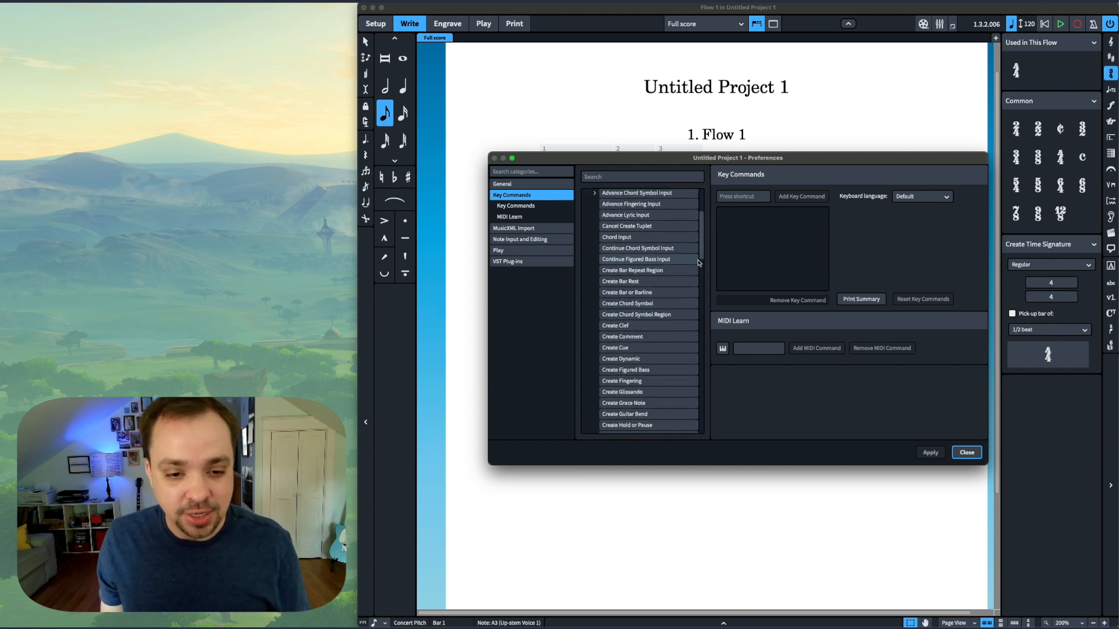
pyautogui.scroll(-5, 666, 246)
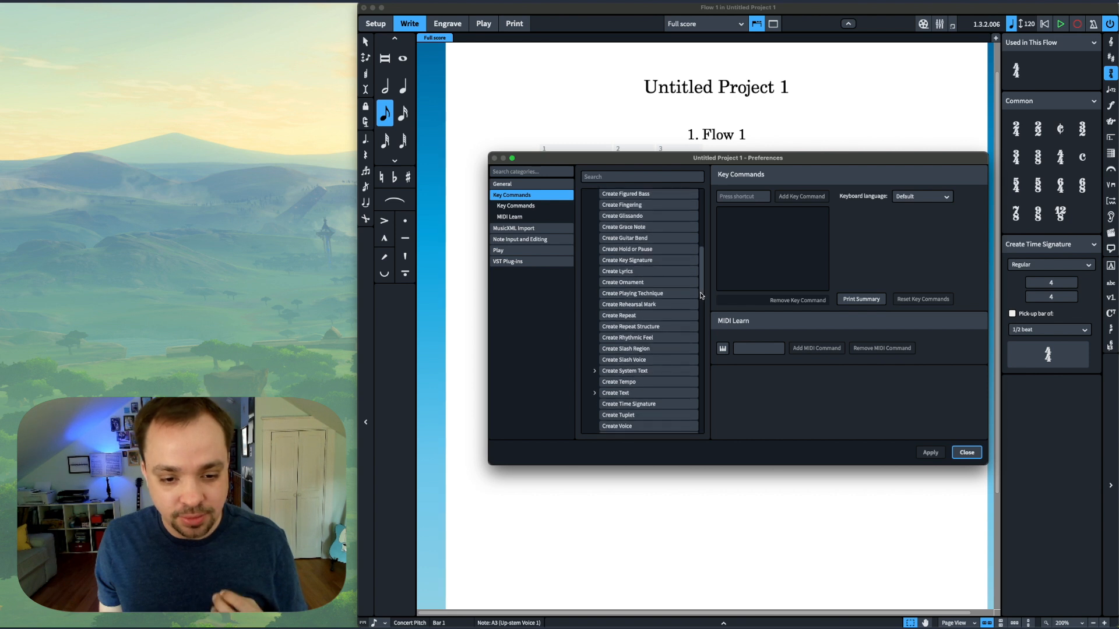
pyautogui.click(632, 173)
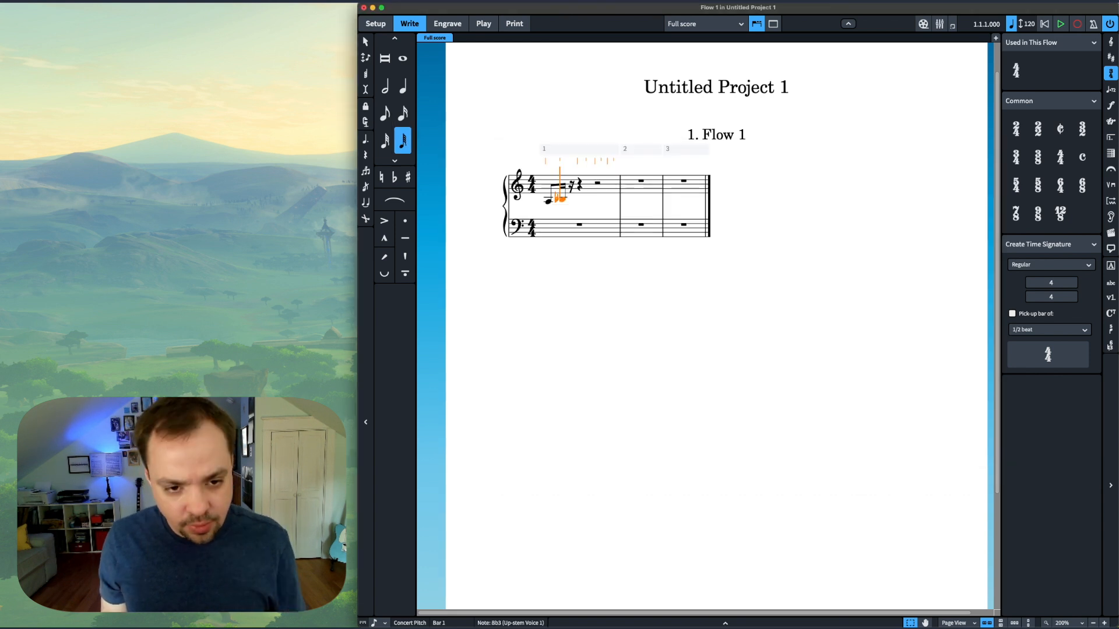
pyautogui.press('=')
pyautogui.press('=')
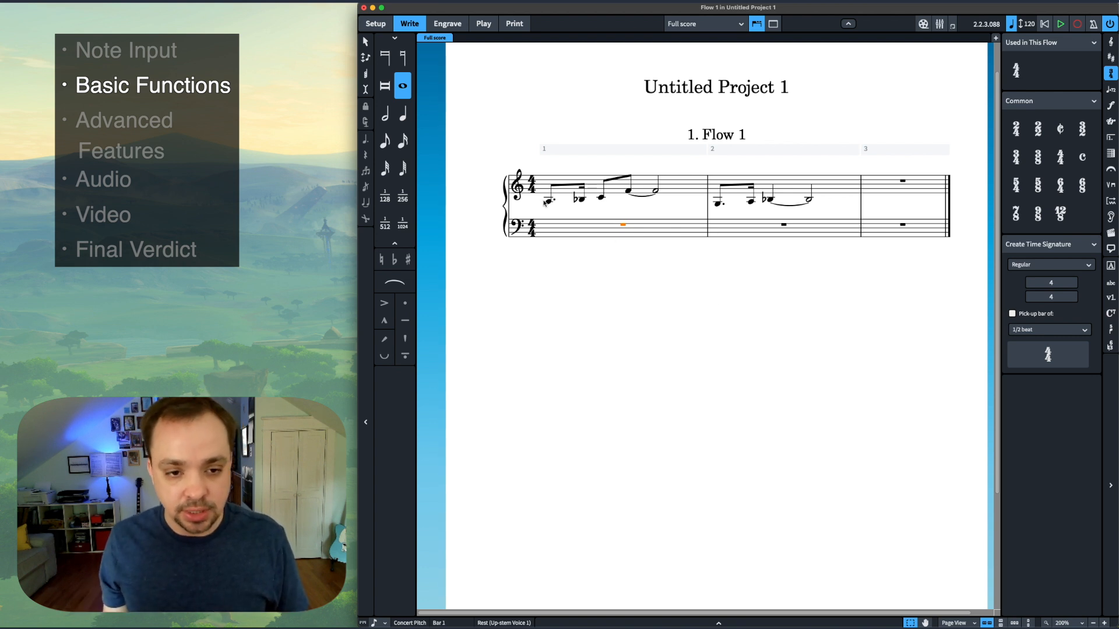
# Step: Add an Allegretto tempo marking (quarter note = 112) at the start of bar 1
pyautogui.click(1111, 92)
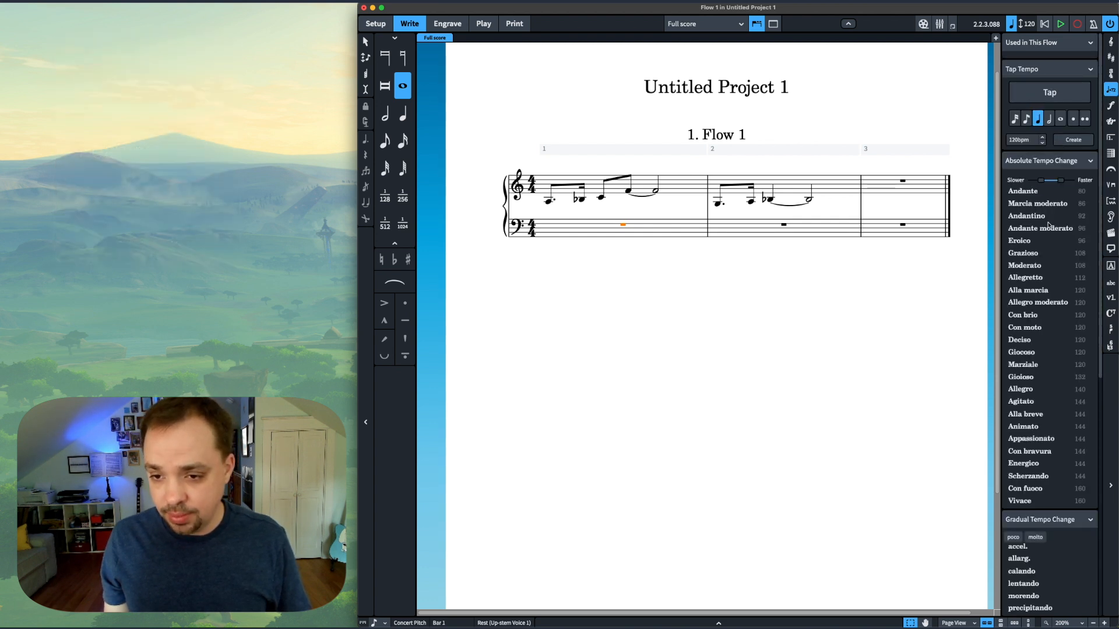
pyautogui.click(1031, 279)
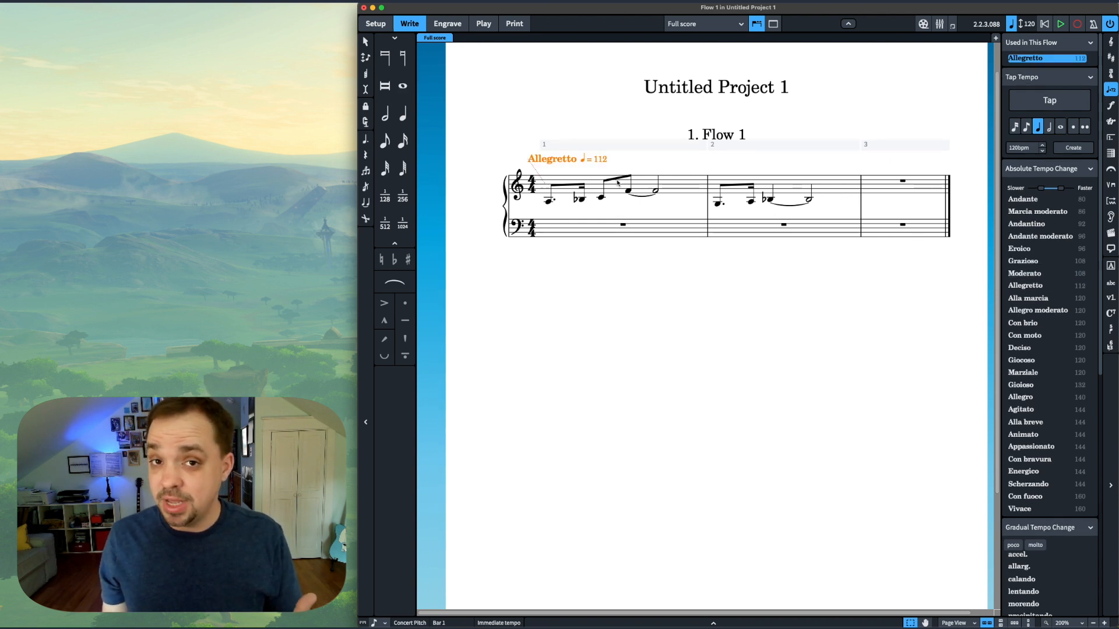
pyautogui.click(547, 201)
# Step: Add a Con brio tempo marking at bar 3 and undo it
pyautogui.click(902, 181)
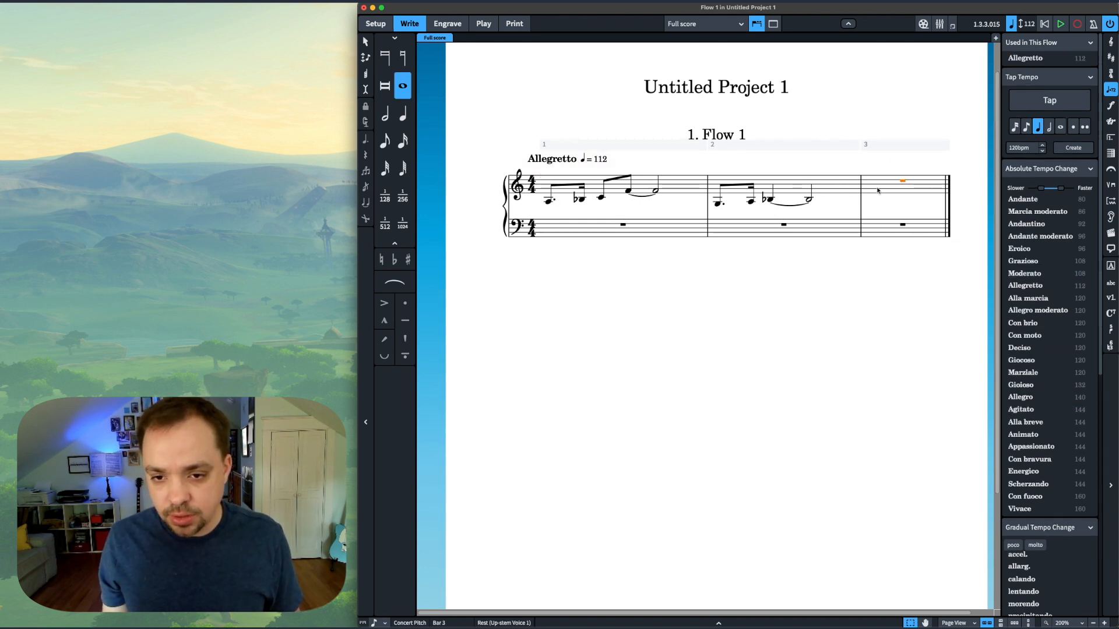
pyautogui.click(1023, 323)
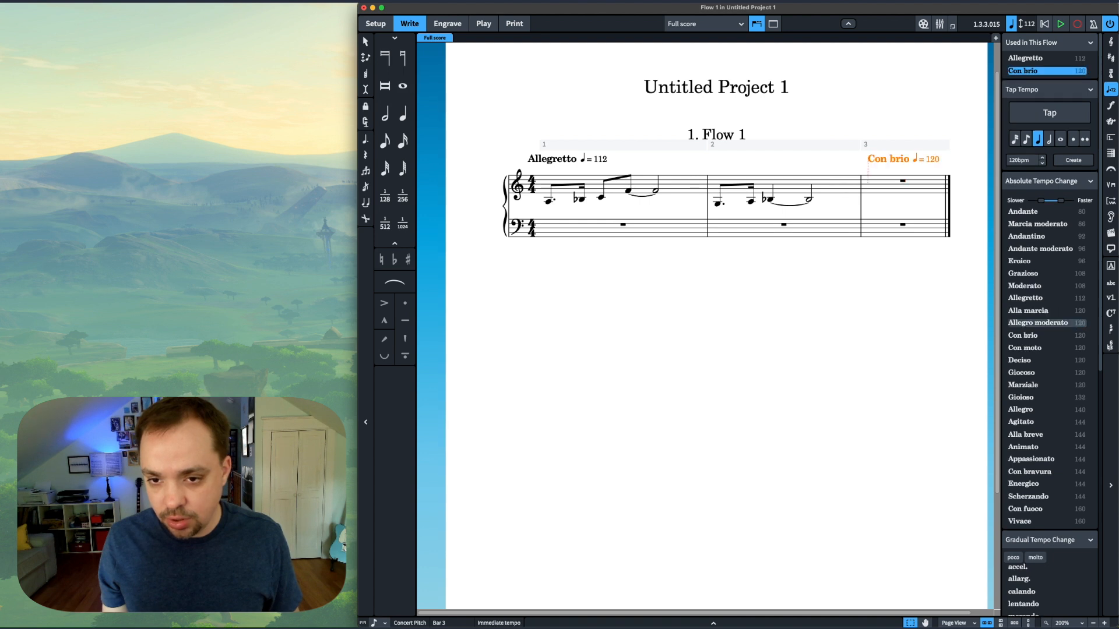
pyautogui.press('super+z')
# Step: Try Animato as the bar 1 tempo, replace it with Marziale (quarter note = 120), and play from the first note
pyautogui.click(561, 179)
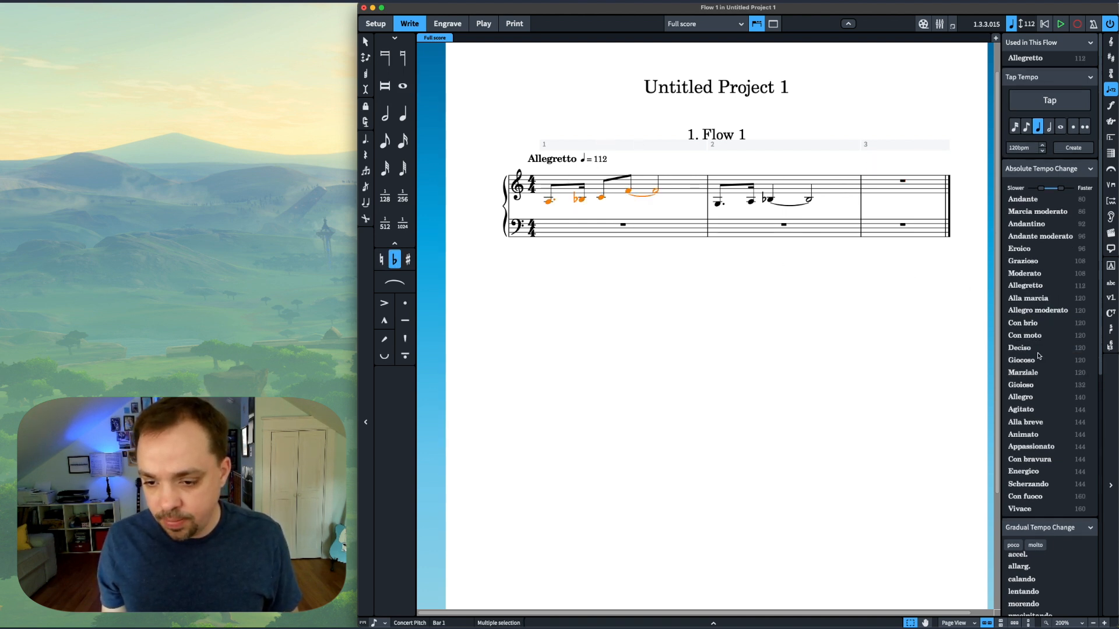
pyautogui.click(1033, 435)
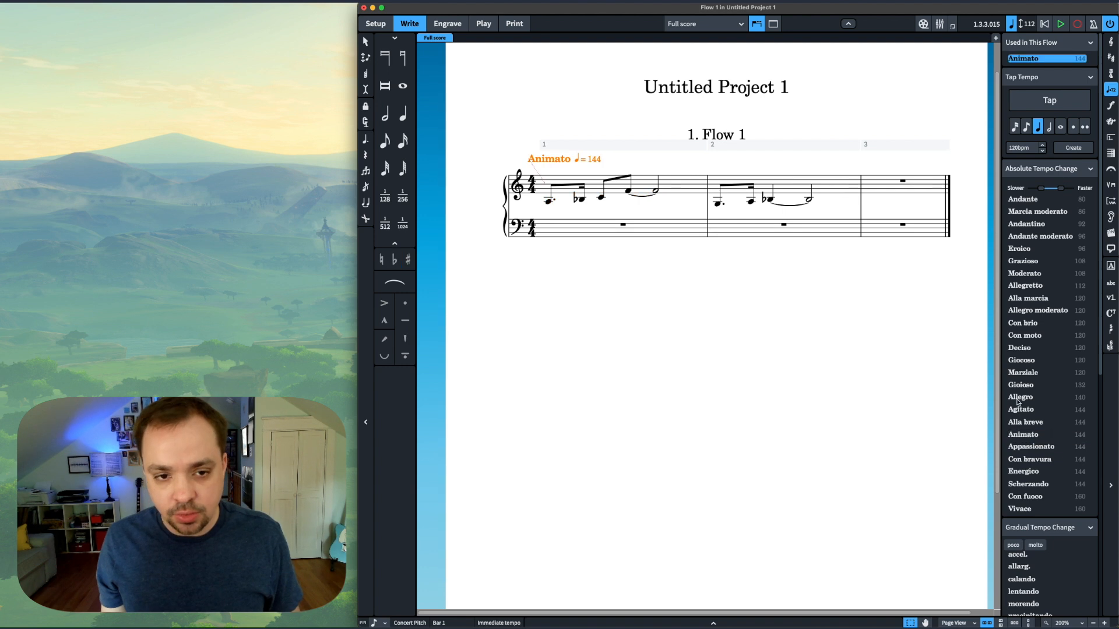
pyautogui.click(549, 202)
pyautogui.press('space')
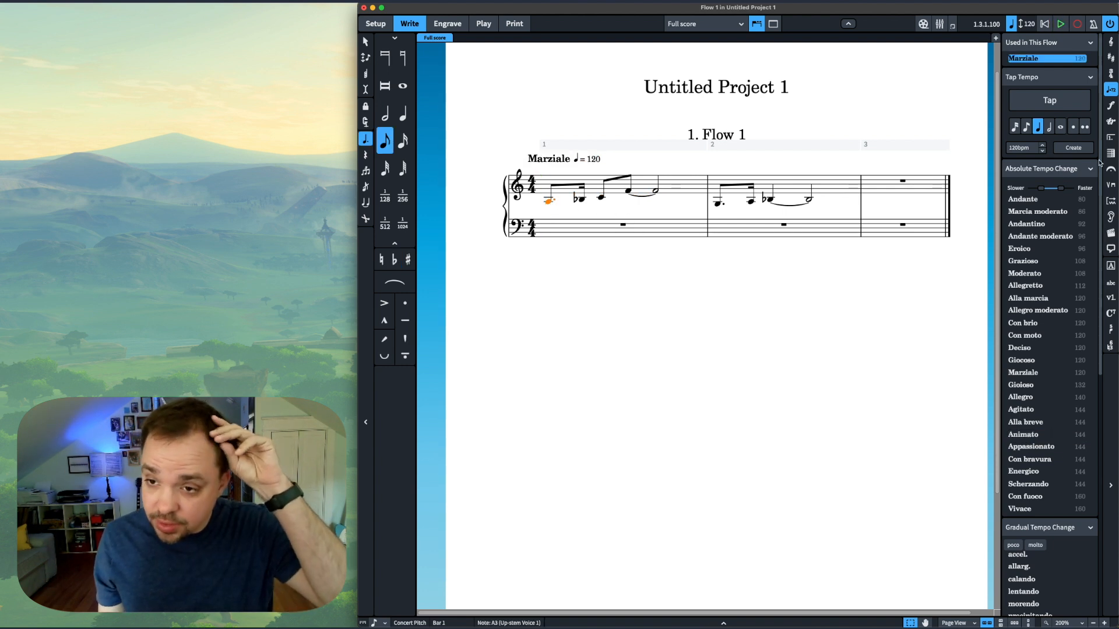
# Step: Add forte dynamics to the first note of bar 1 and the tied B-flat in bar 2, plus a crescendo hairpin across bar 1
pyautogui.click(1110, 105)
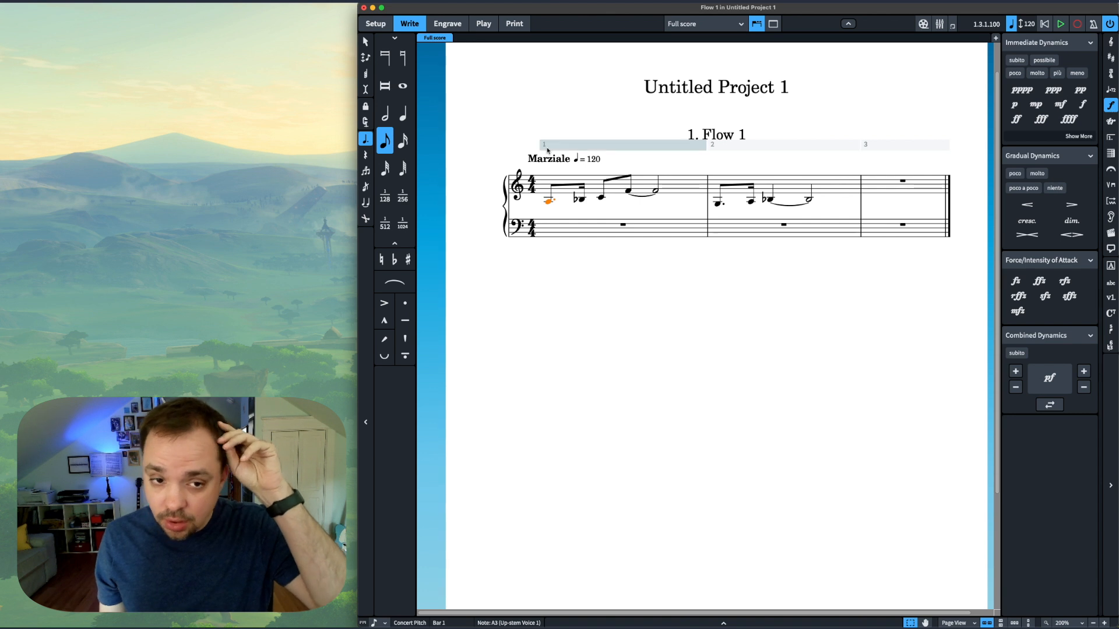
pyautogui.click(1084, 105)
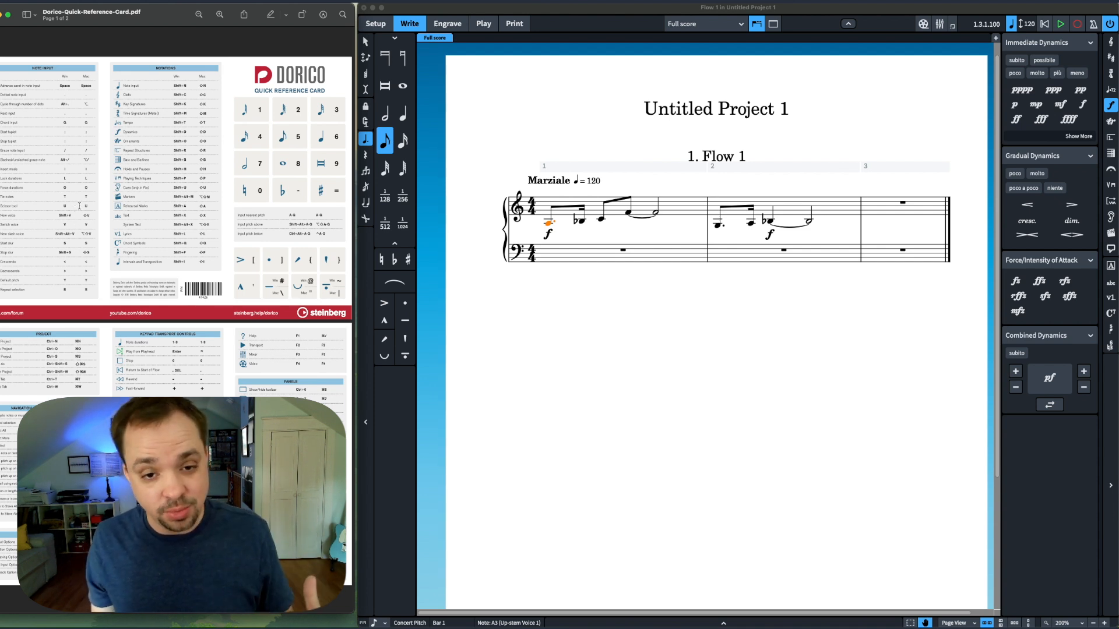
pyautogui.click(612, 210)
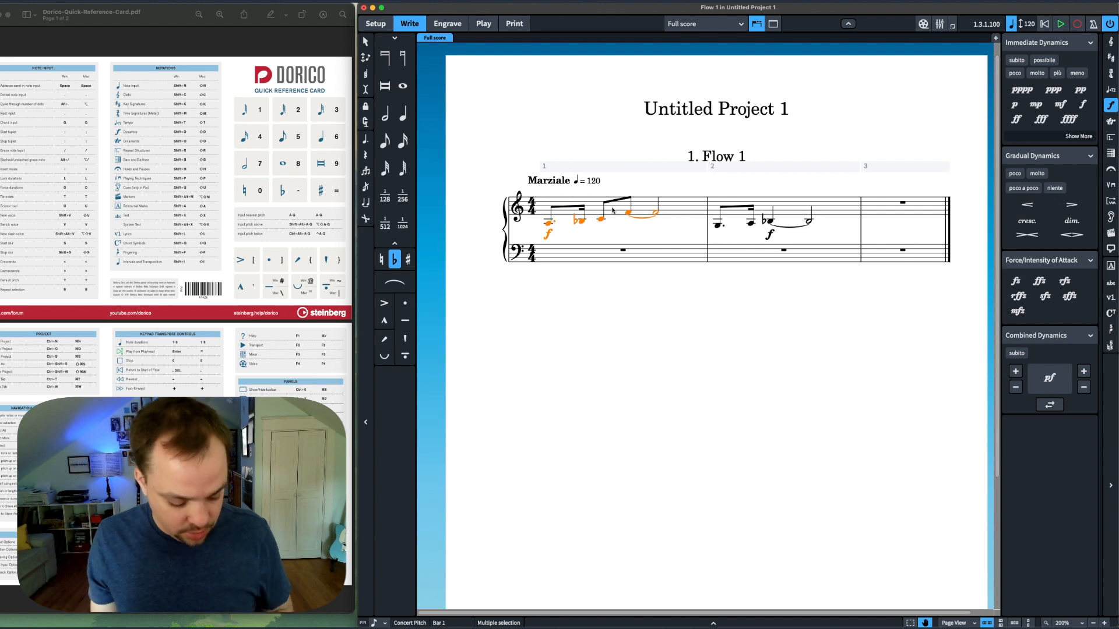
pyautogui.hotkey('shift', ',')
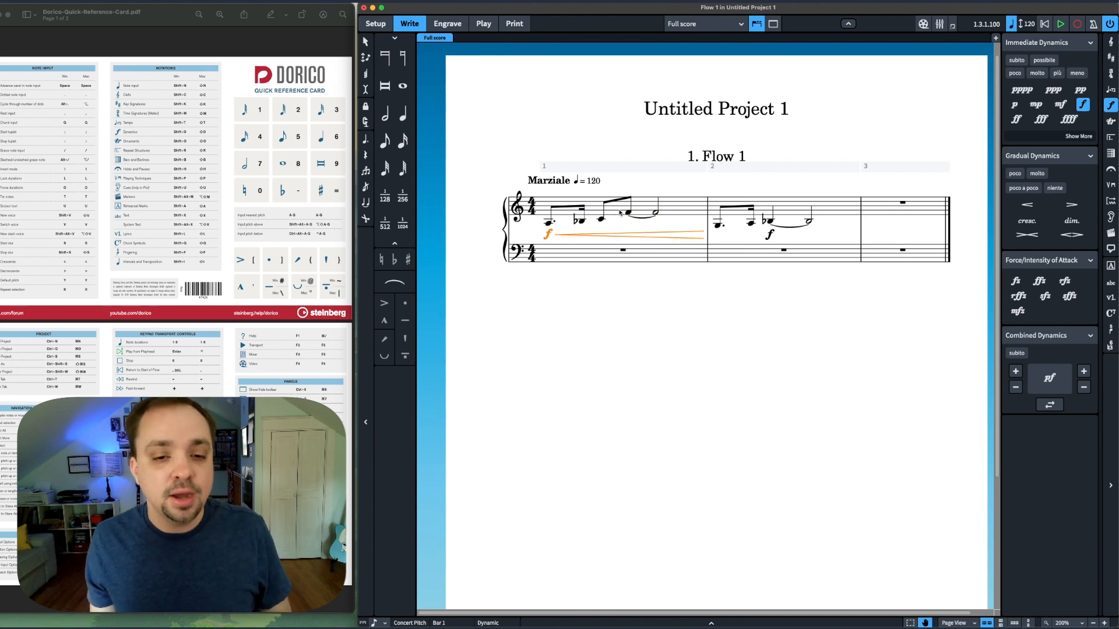
# Step: Examine the piano track's dynamics, velocity, automation and playing techniques lanes in Play mode
pyautogui.press('super+4')
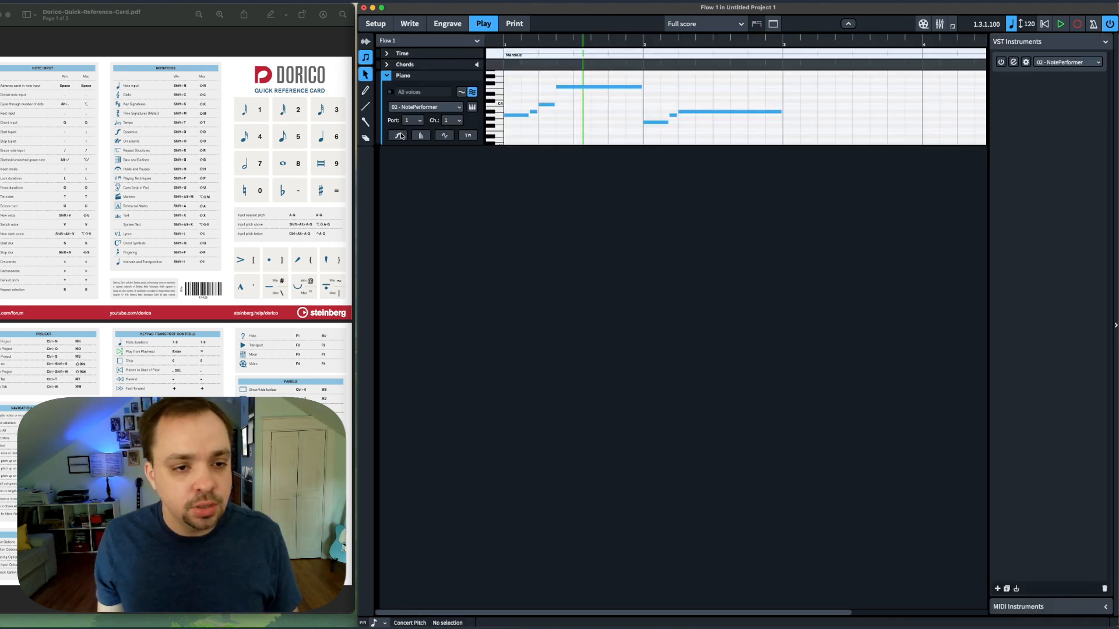
pyautogui.click(402, 136)
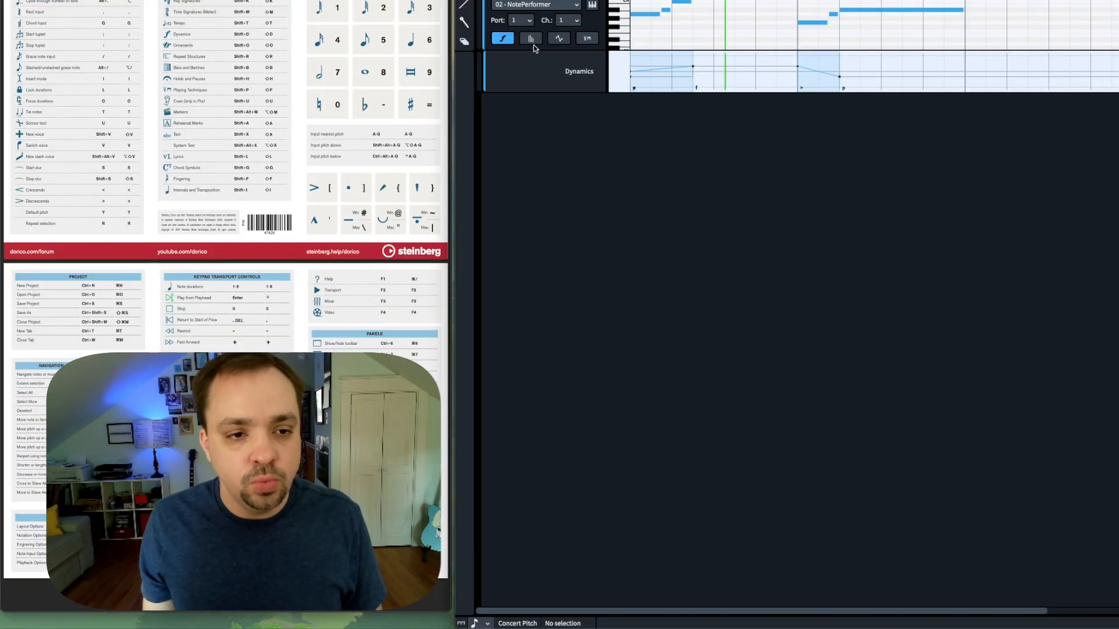
pyautogui.click(421, 136)
pyautogui.click(444, 135)
pyautogui.click(468, 136)
# Step: Add a new solo player holding a Violin in Setup mode
pyautogui.click(387, 23)
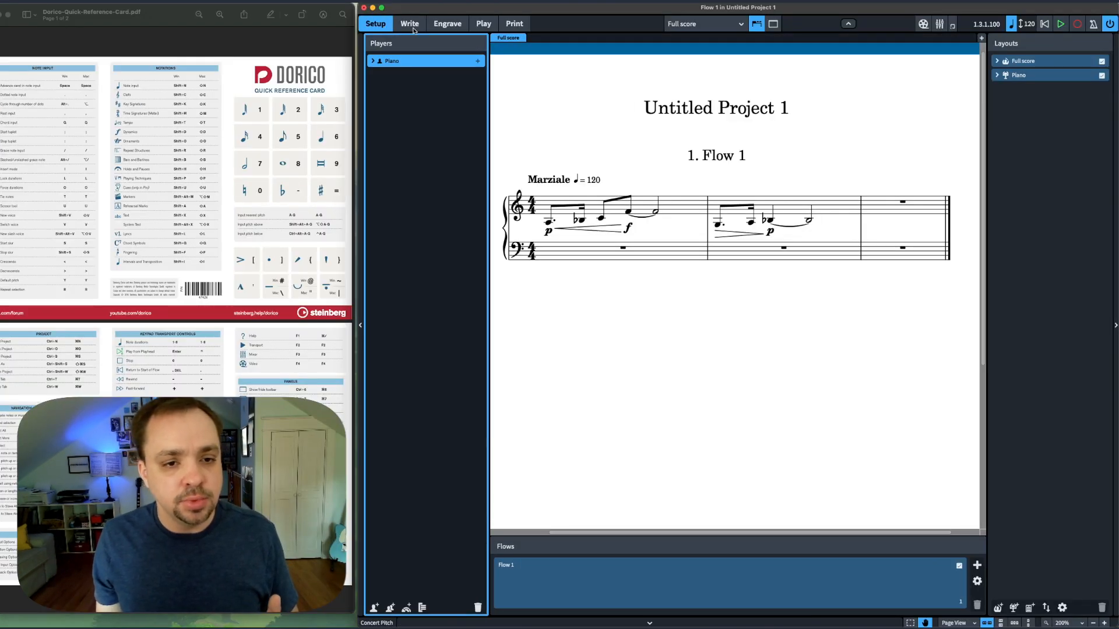
pyautogui.press('super+2')
pyautogui.click(377, 24)
pyautogui.hotkey('shift', 'p')
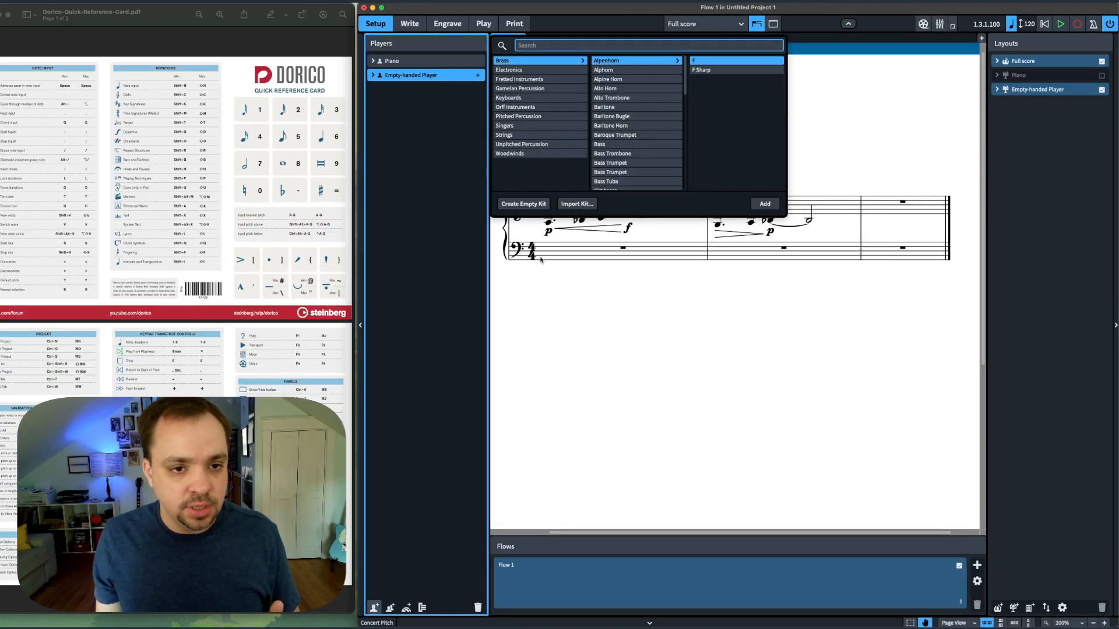
pyautogui.write('vio')
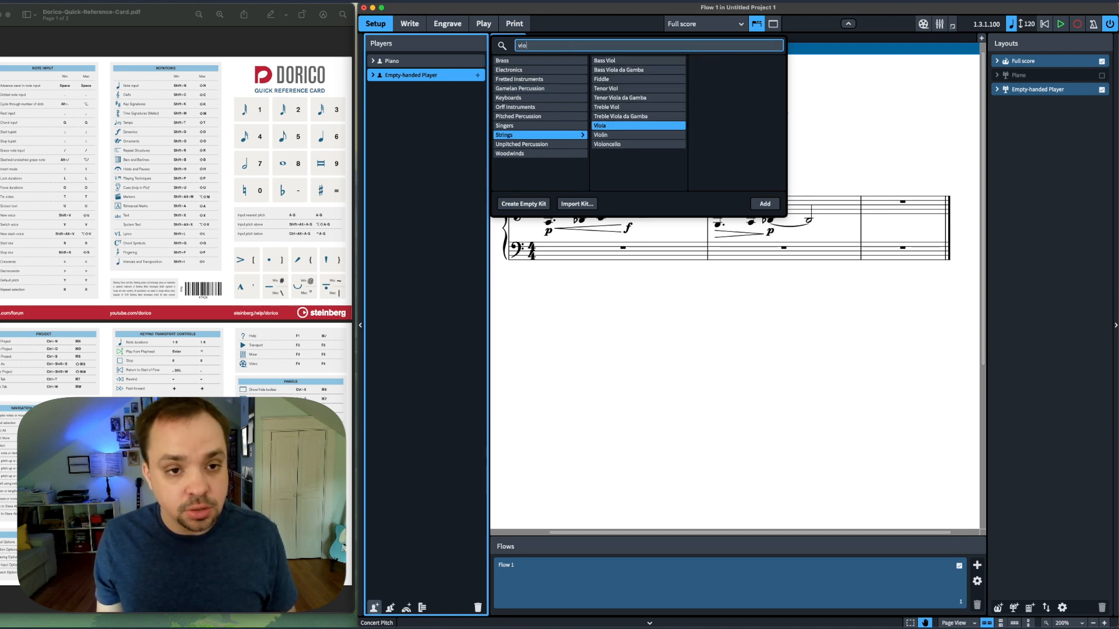
pyautogui.click(606, 135)
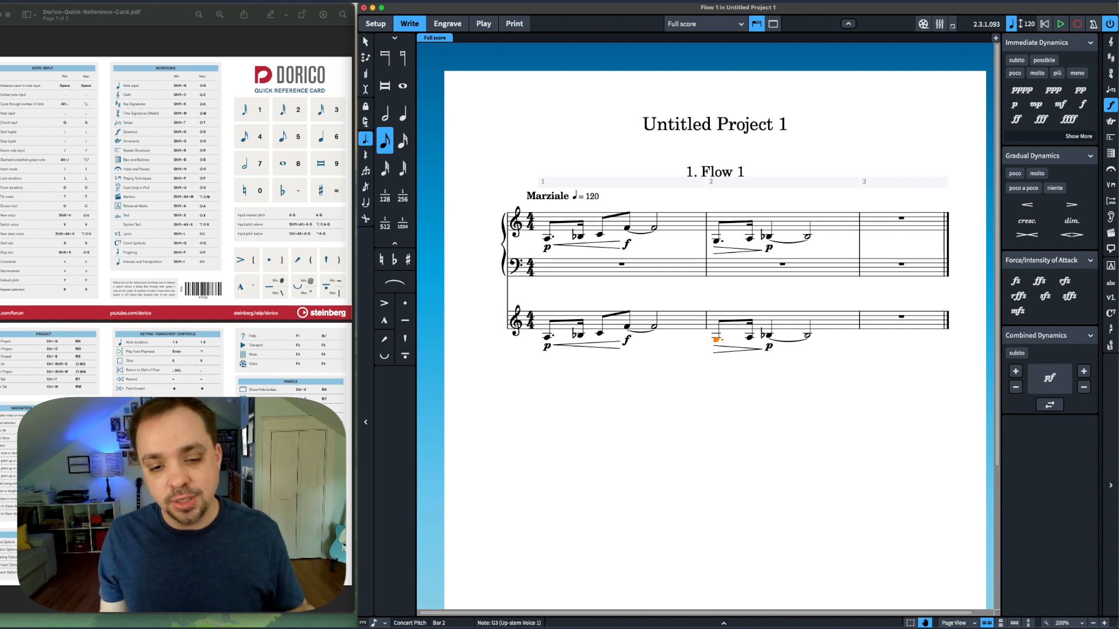
# Step: Open the Violin part in a new tab and add a pizz. playing technique at the first note of bar 2
pyautogui.press('super+t')
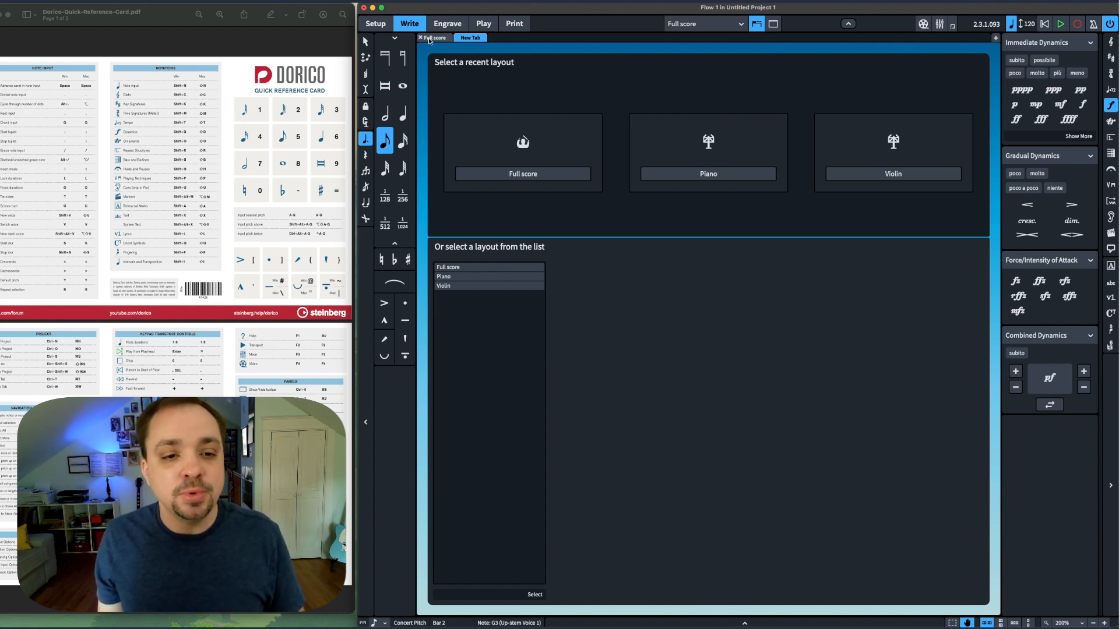
pyautogui.click(873, 173)
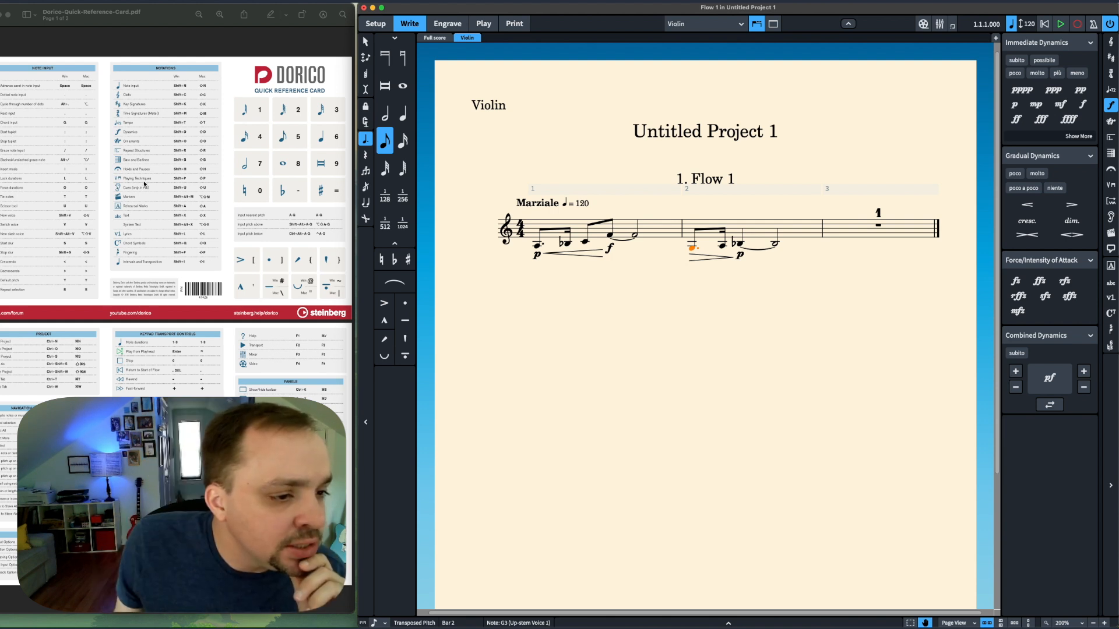
pyautogui.hotkey('shift', 'p')
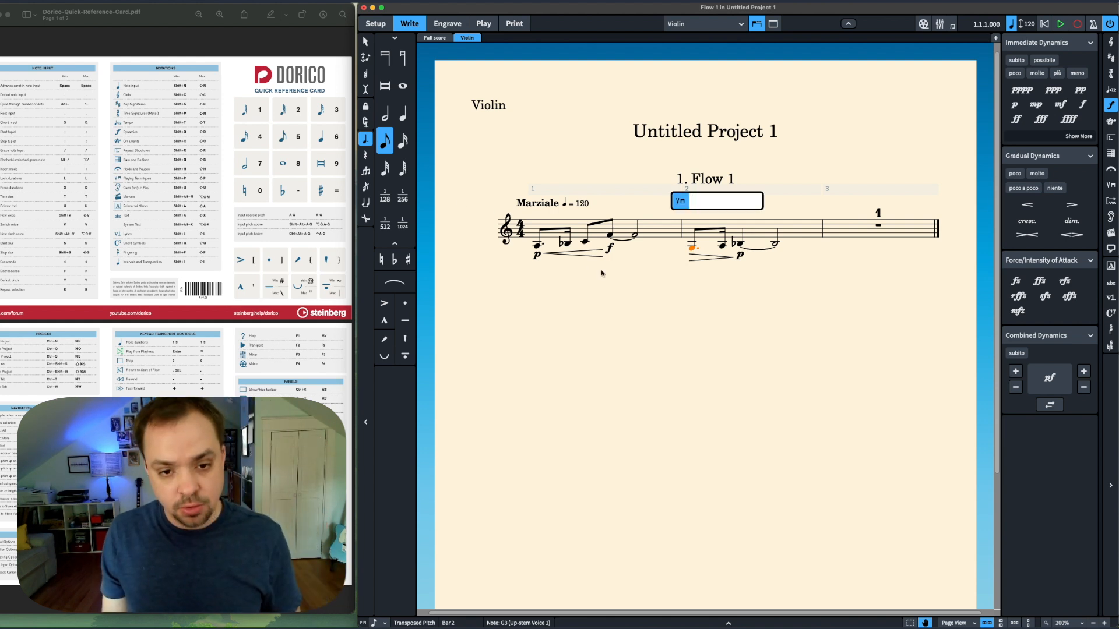
pyautogui.write('pi')
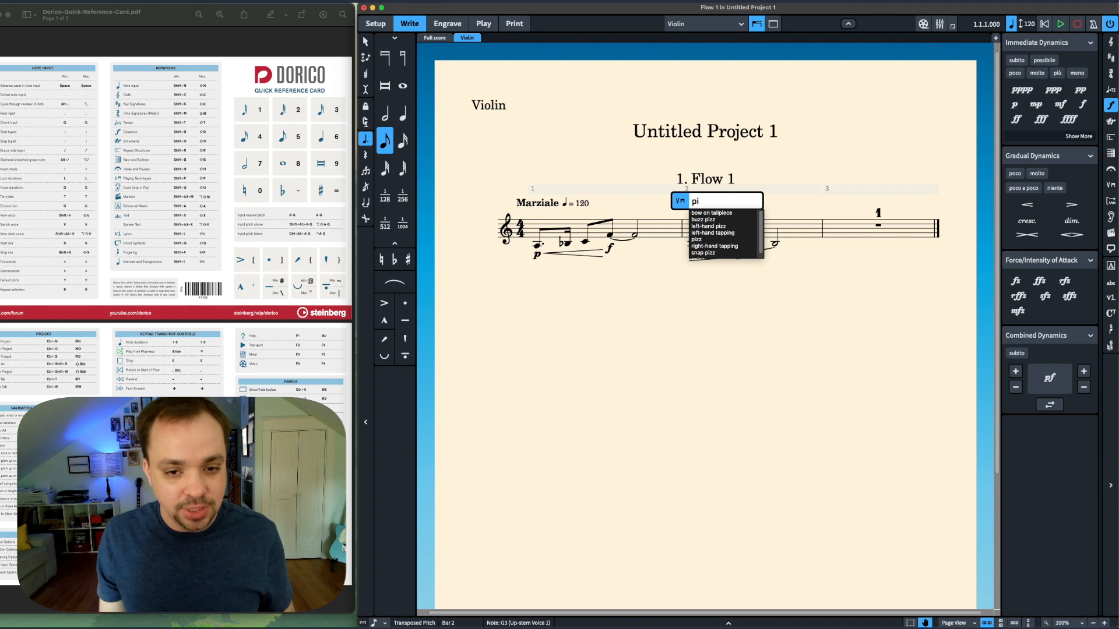
pyautogui.click(706, 239)
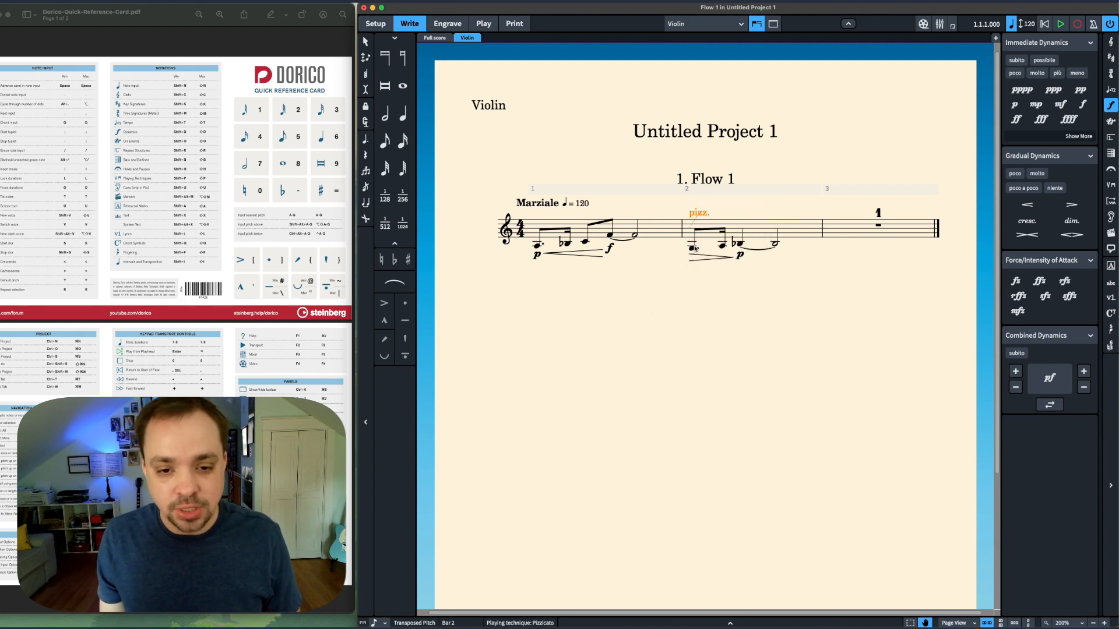
# Step: Play the violin part from the first note of bar 1 and stop playback
pyautogui.click(537, 247)
pyautogui.press('space')
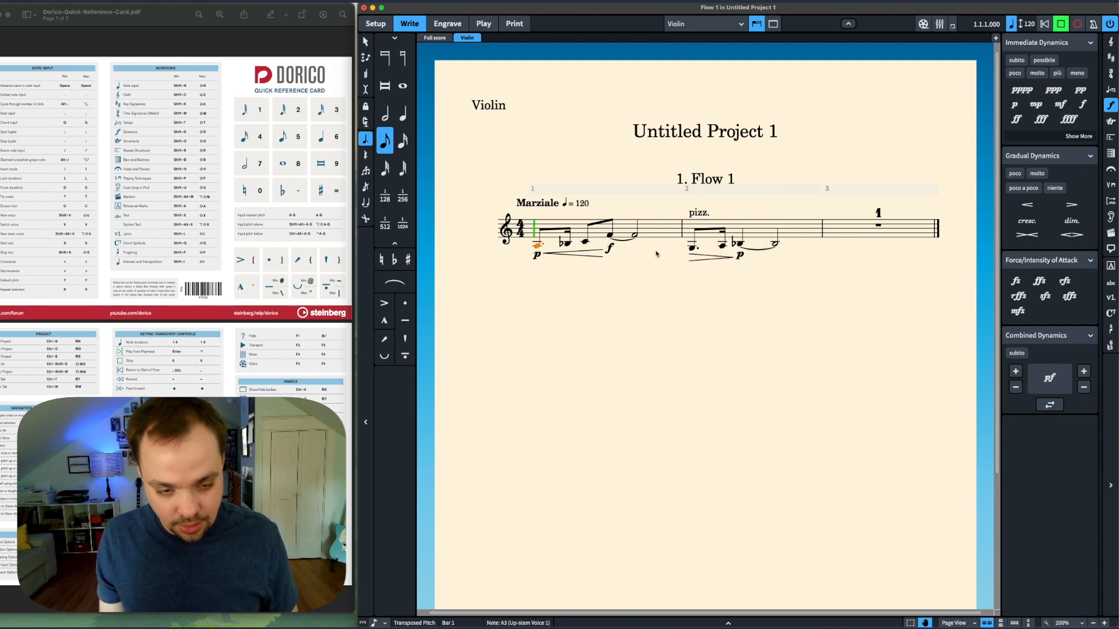
pyautogui.press('space')
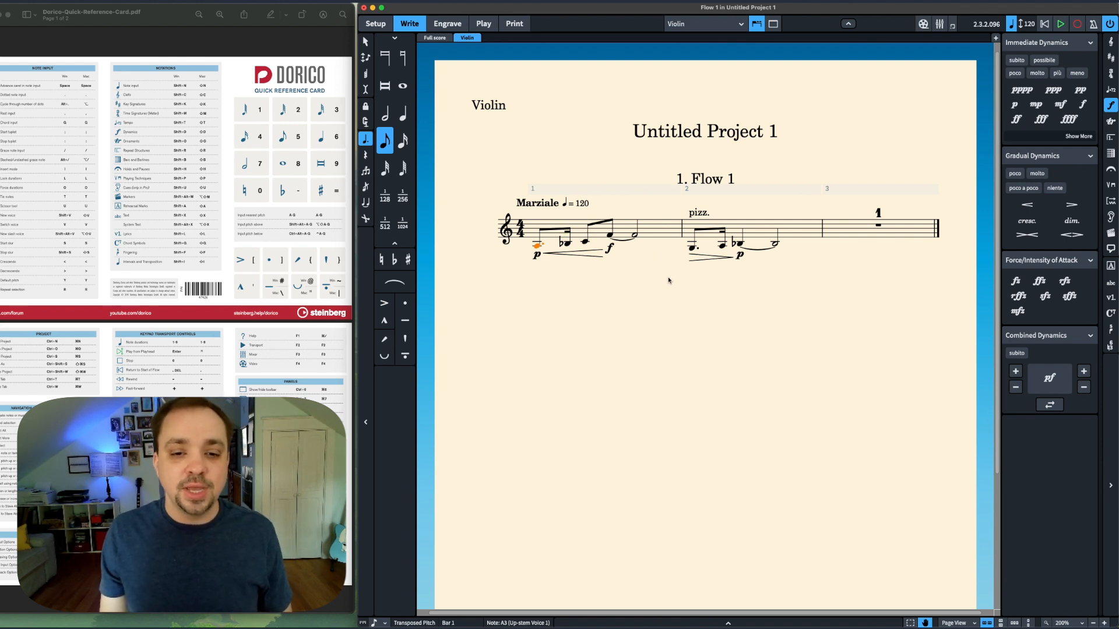
# Step: Add a D major key signature at the start of bar 3 in the violin part
pyautogui.click(738, 243)
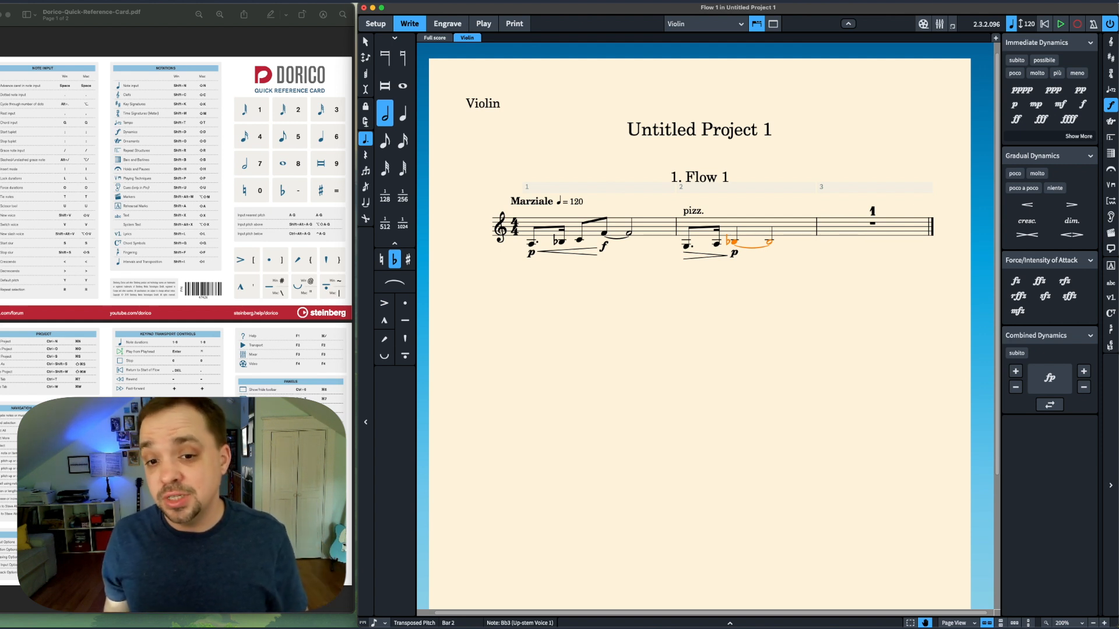
pyautogui.press('Escape')
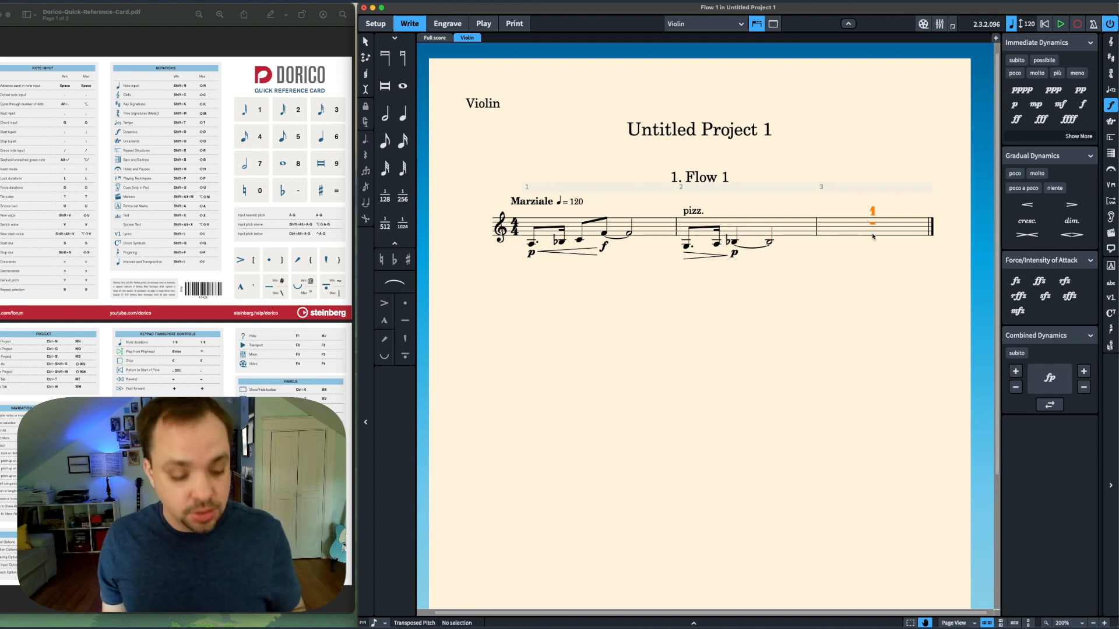
pyautogui.hotkey('shift', 'k')
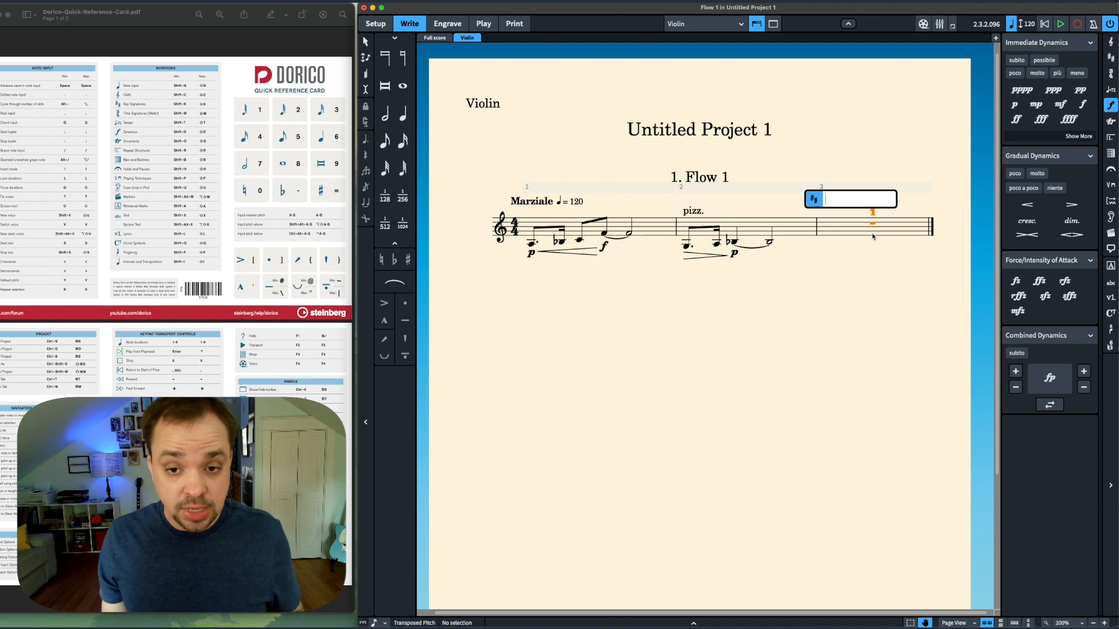
pyautogui.write('D')
pyautogui.press('Return')
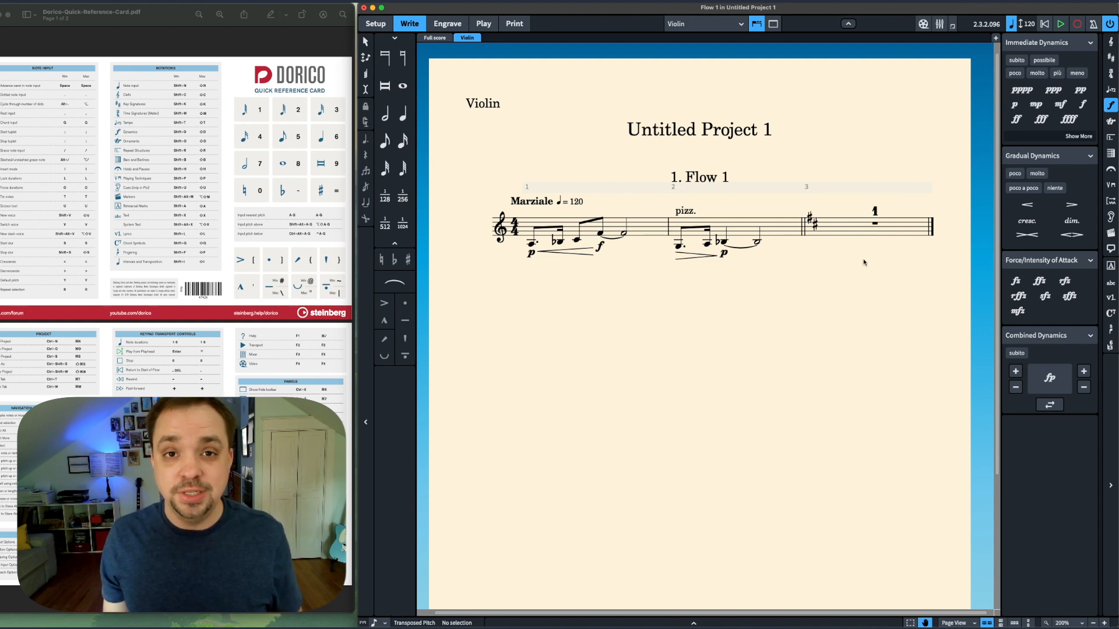
# Step: Add a 3/4 time signature at the start of bar 3 in the violin part
pyautogui.hotkey('shift', 'm')
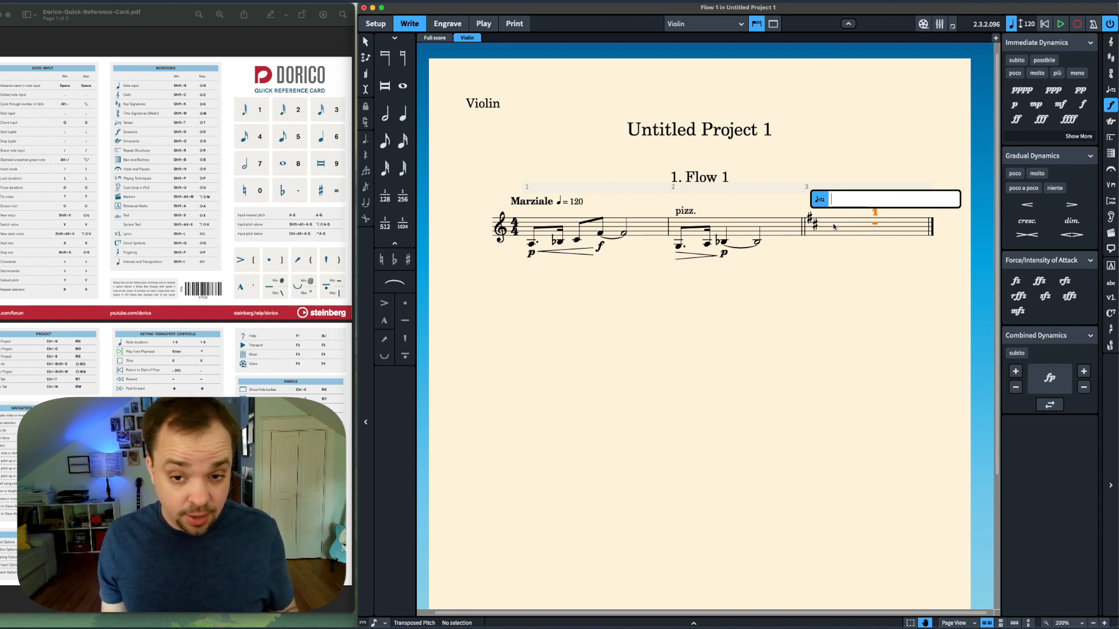
pyautogui.press('Escape')
pyautogui.hotkey('shift', 'm')
pyautogui.write('3/4')
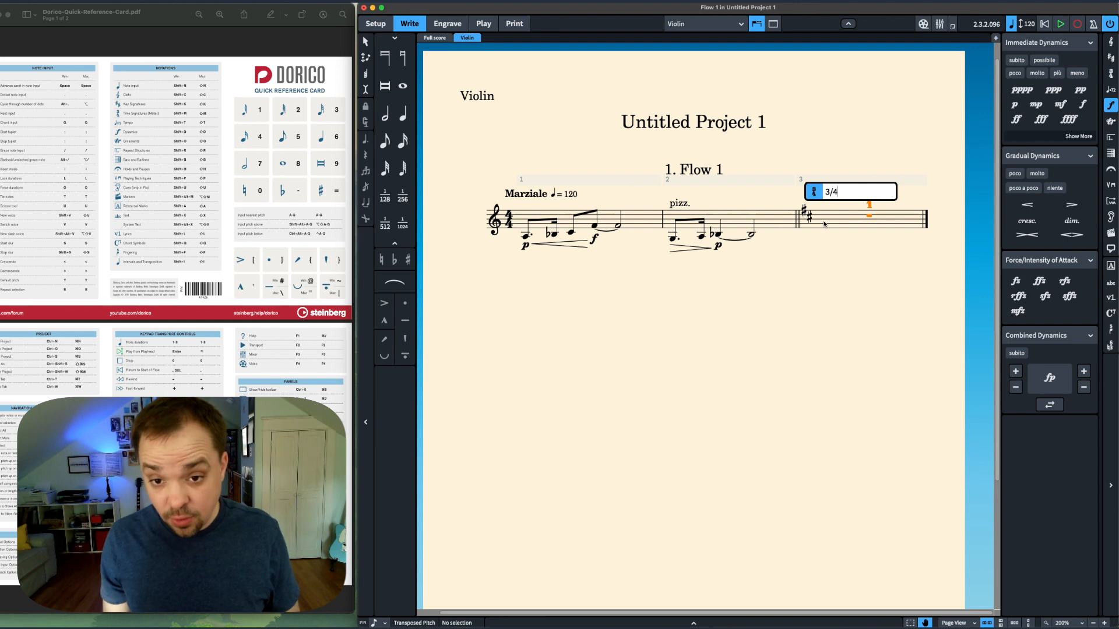
pyautogui.press('Return')
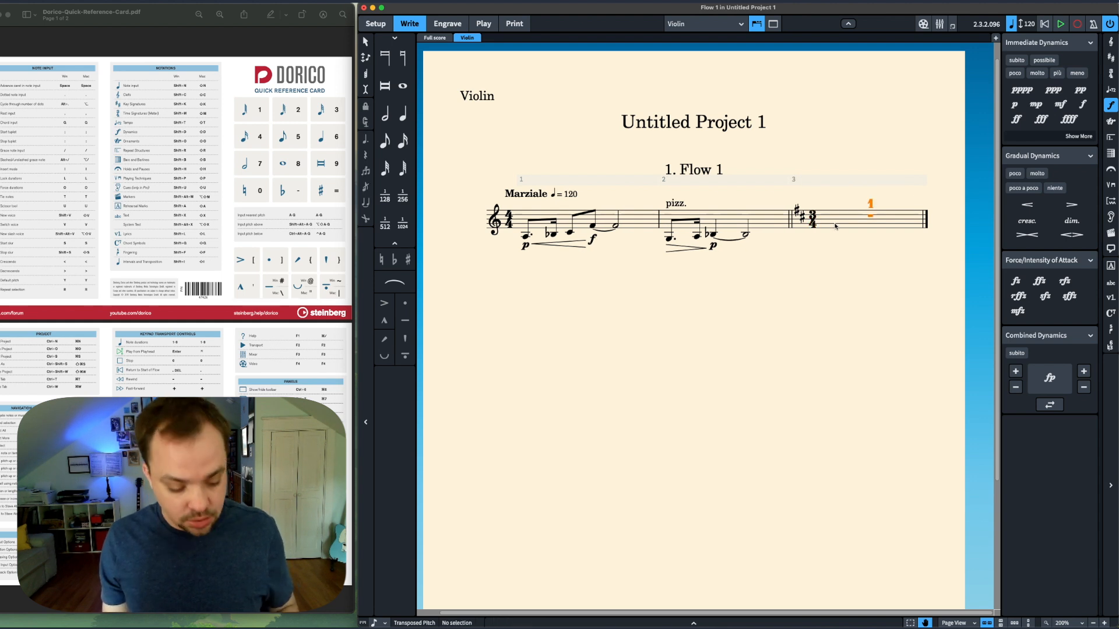
# Step: Return to the full score and delete the 5/4 time signature at bar 4
pyautogui.press('w')
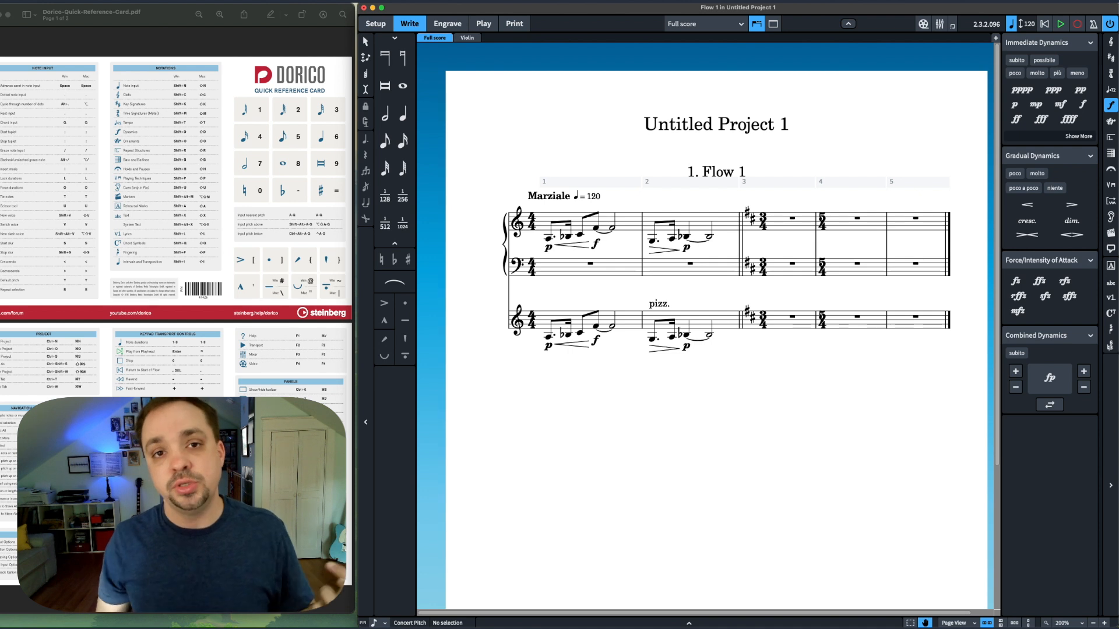
pyautogui.click(828, 320)
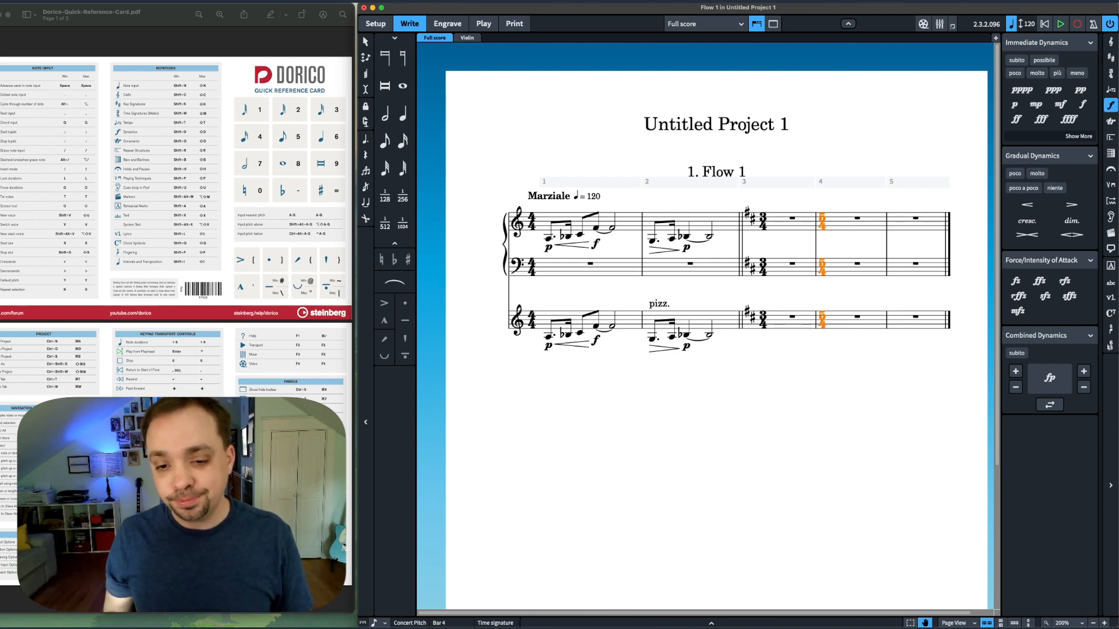
pyautogui.press('Delete')
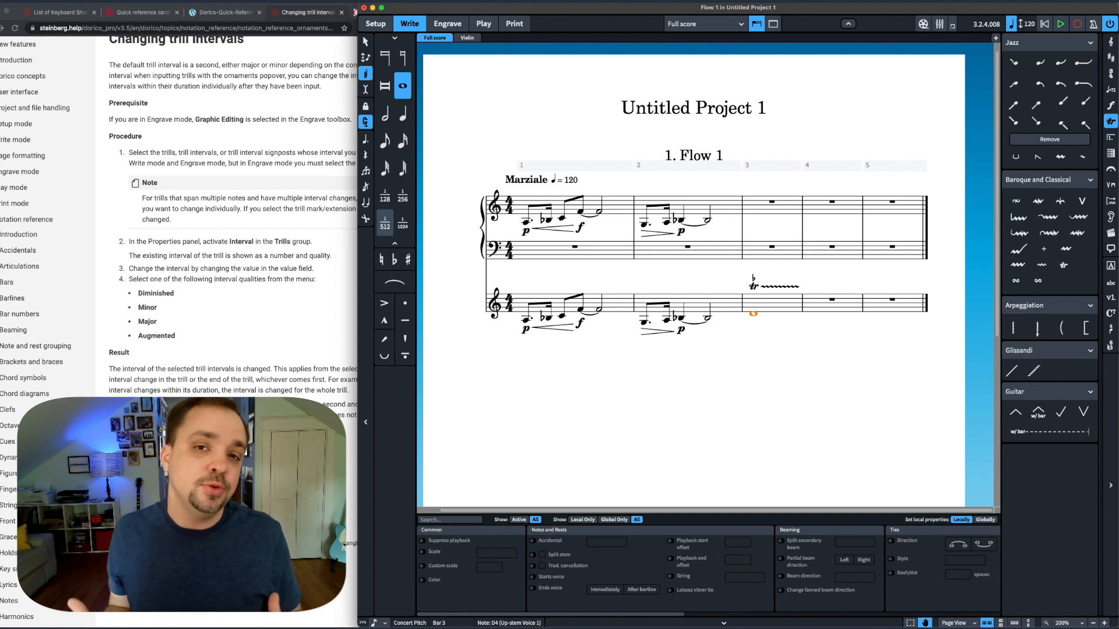
# Step: Clear the selection and show the available horizontal and vertical line styles
pyautogui.press('Escape')
pyautogui.click(1110, 200)
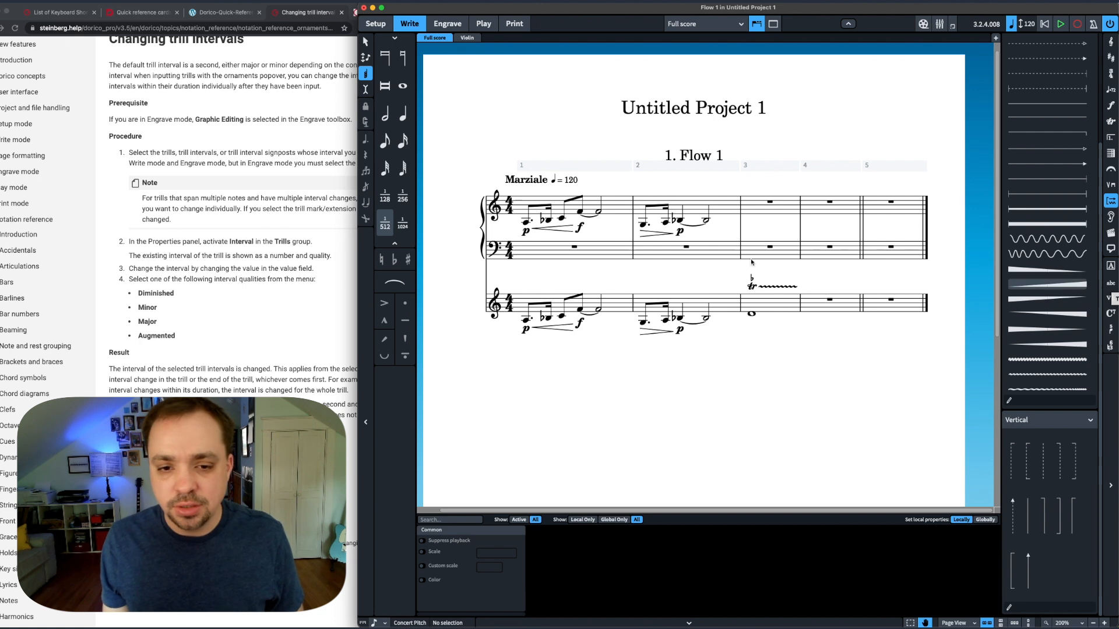
pyautogui.click(643, 229)
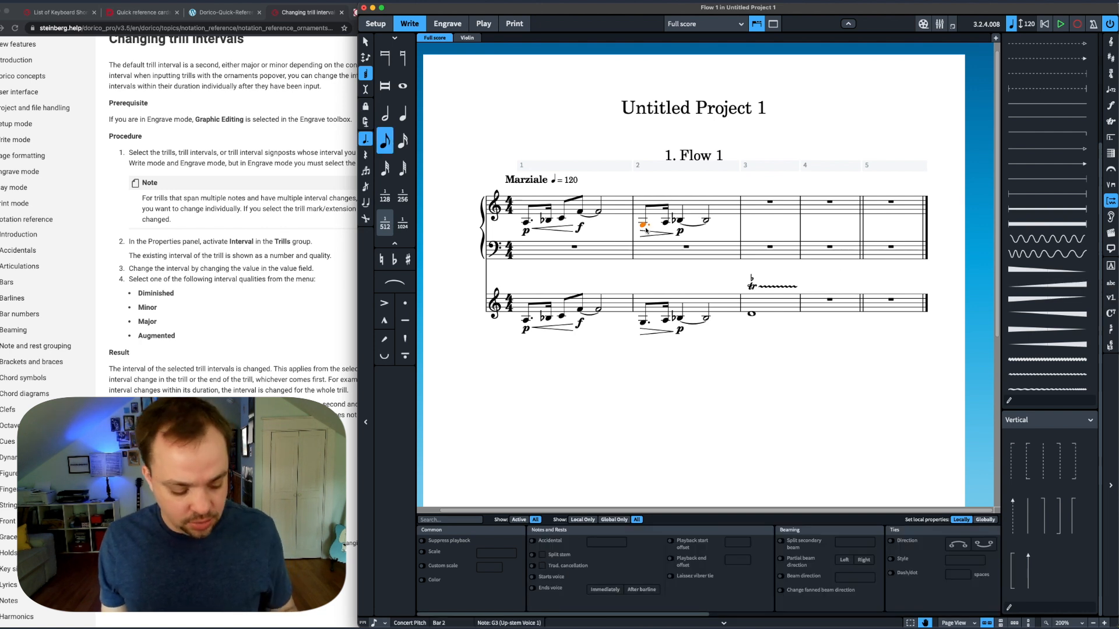
pyautogui.hotkey('shift', 't')
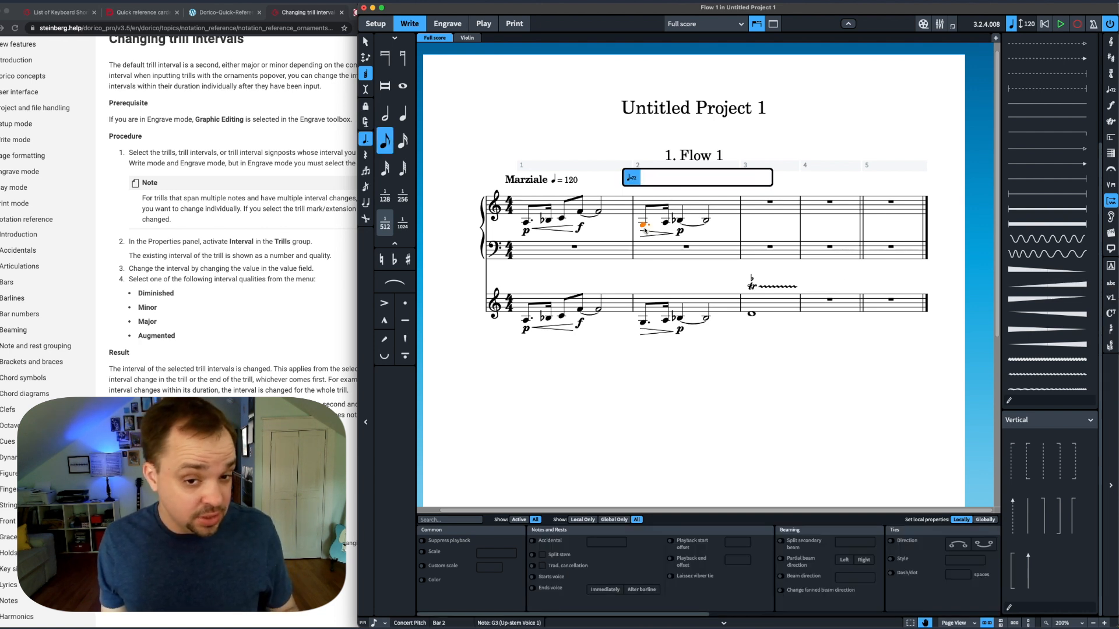
pyautogui.press('Escape')
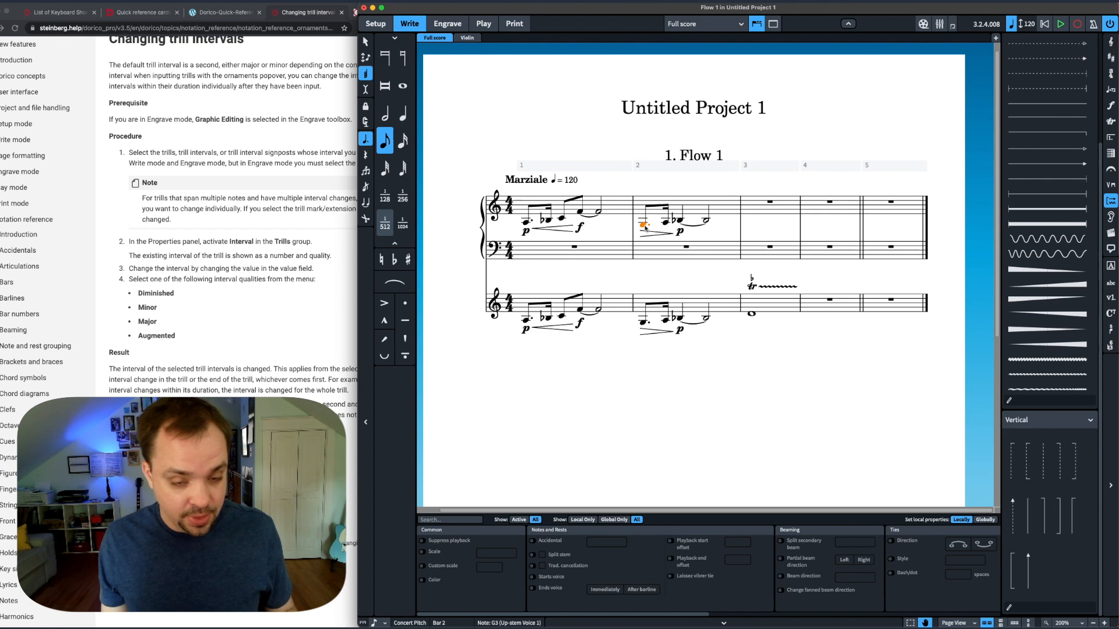
pyautogui.press('super+t')
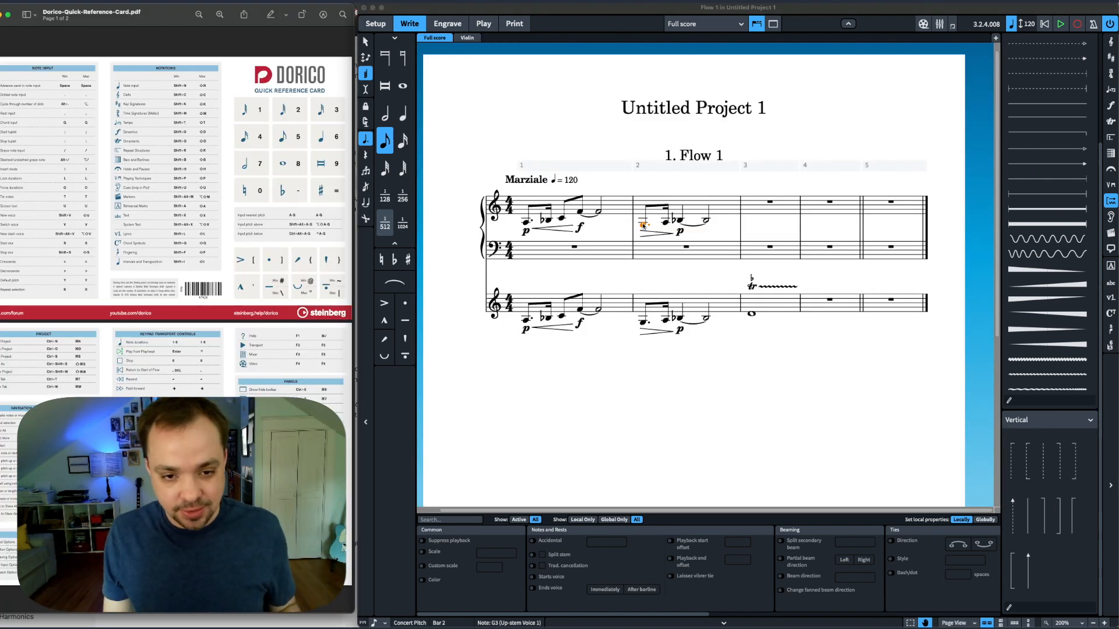
# Step: Add the text "make this part cool" above the first note of bar 2 in the piano's upper staff
pyautogui.click(644, 225)
pyautogui.hotkey('shift', 'x')
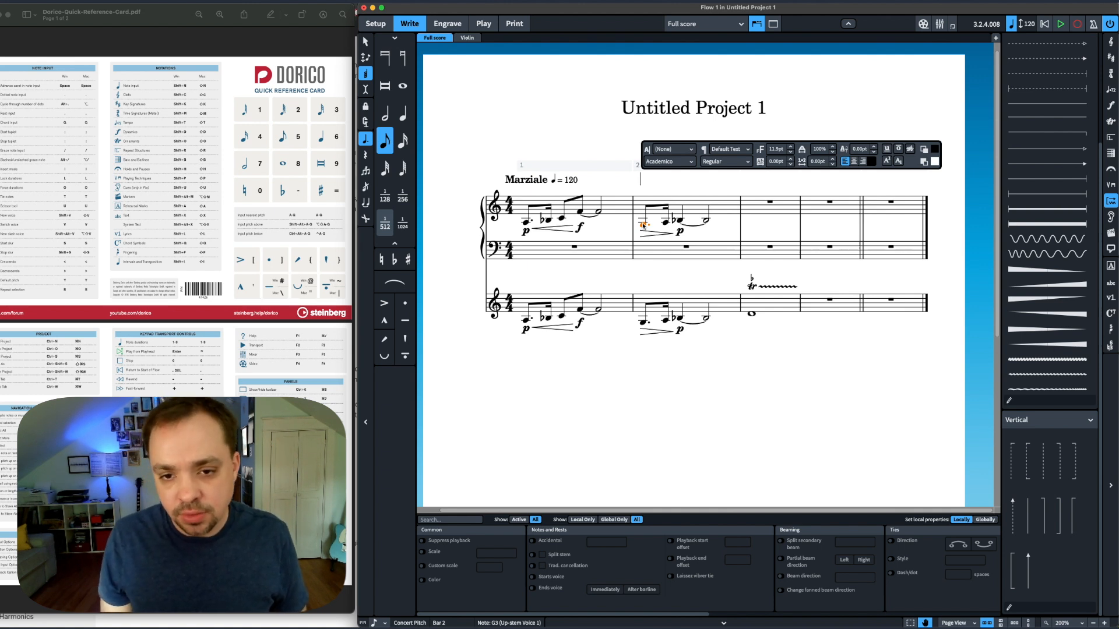
pyautogui.write('make this part cool')
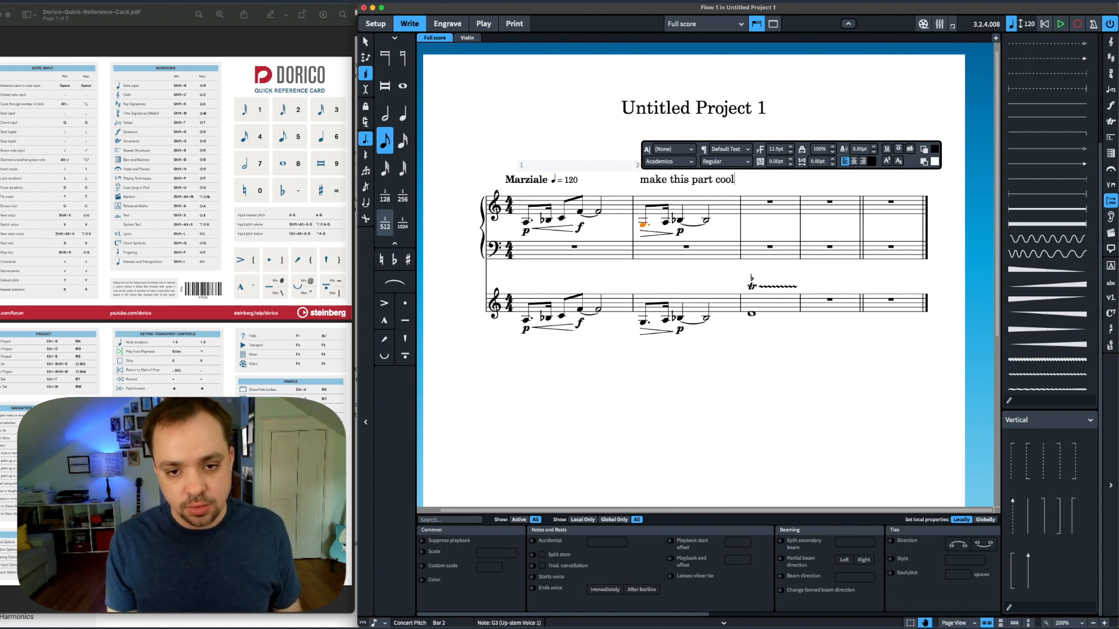
pyautogui.press('Escape')
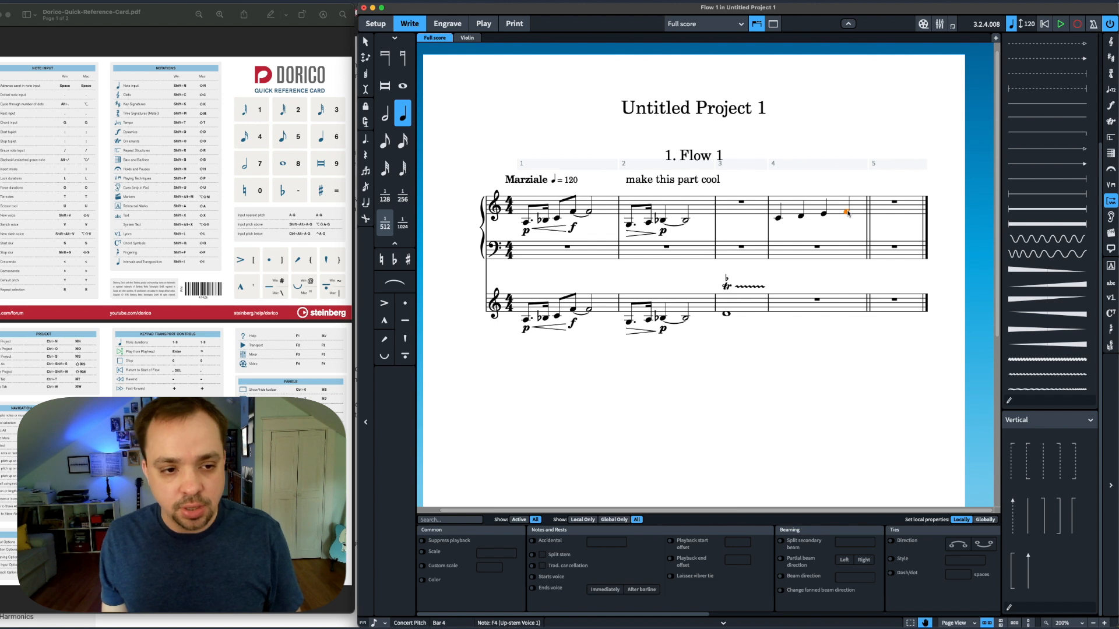
# Step: Add a G grace note before the last quarter note of the piano's bar 4, and play from that bar's first note
pyautogui.click(366, 187)
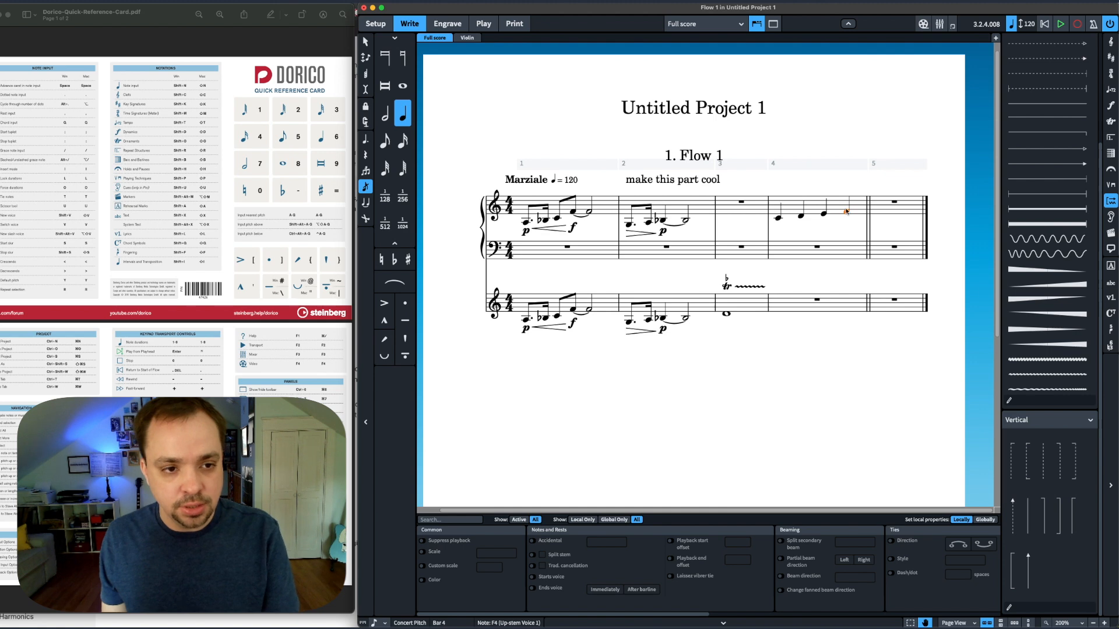
pyautogui.press('super+Tab')
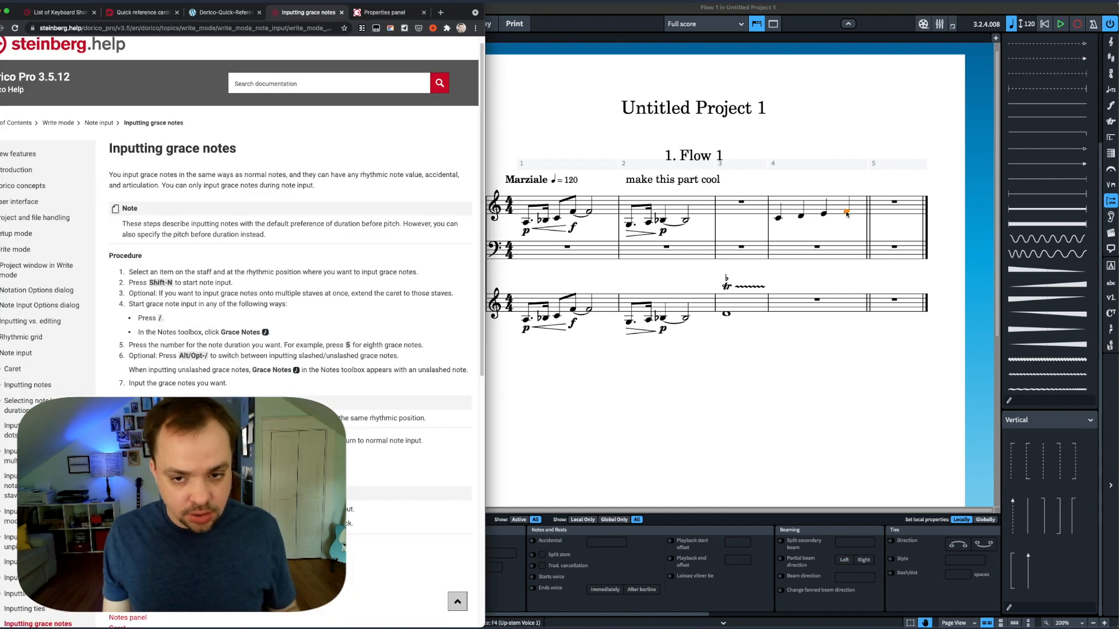
pyautogui.press('super+Tab')
pyautogui.hotkey('shift', 'n')
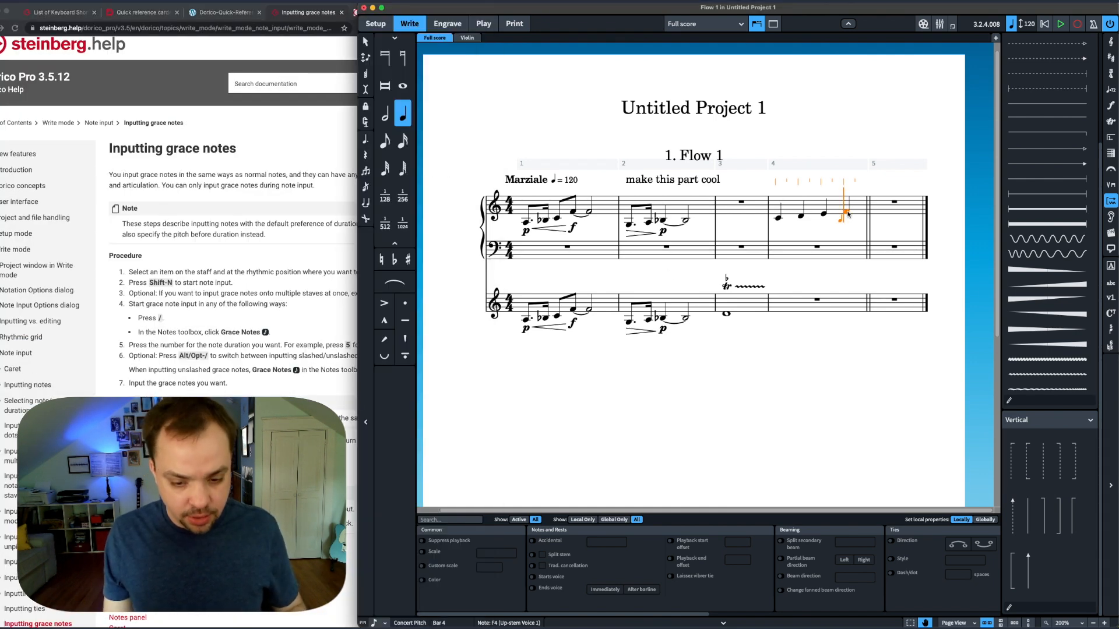
pyautogui.press('/')
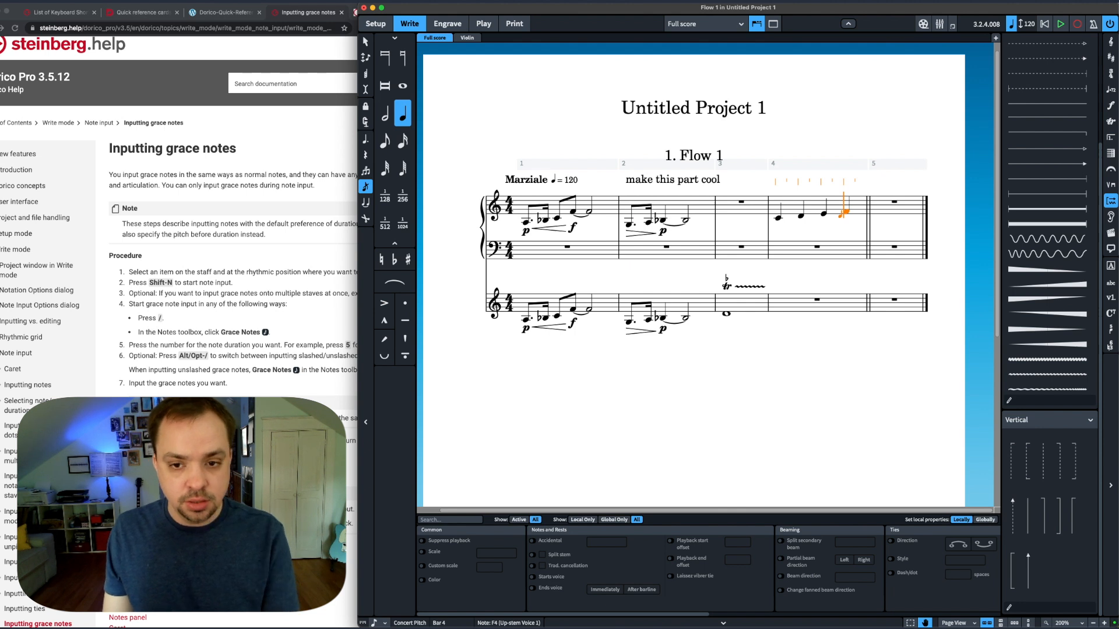
pyautogui.press('g')
pyautogui.press('Escape')
pyautogui.click(779, 219)
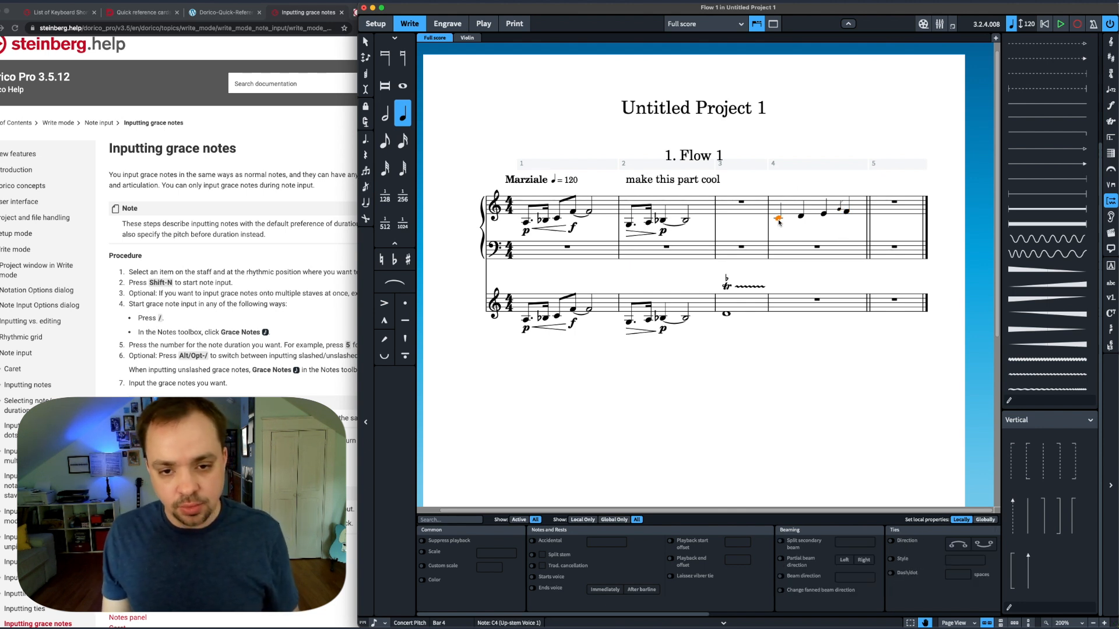
pyautogui.press('p')
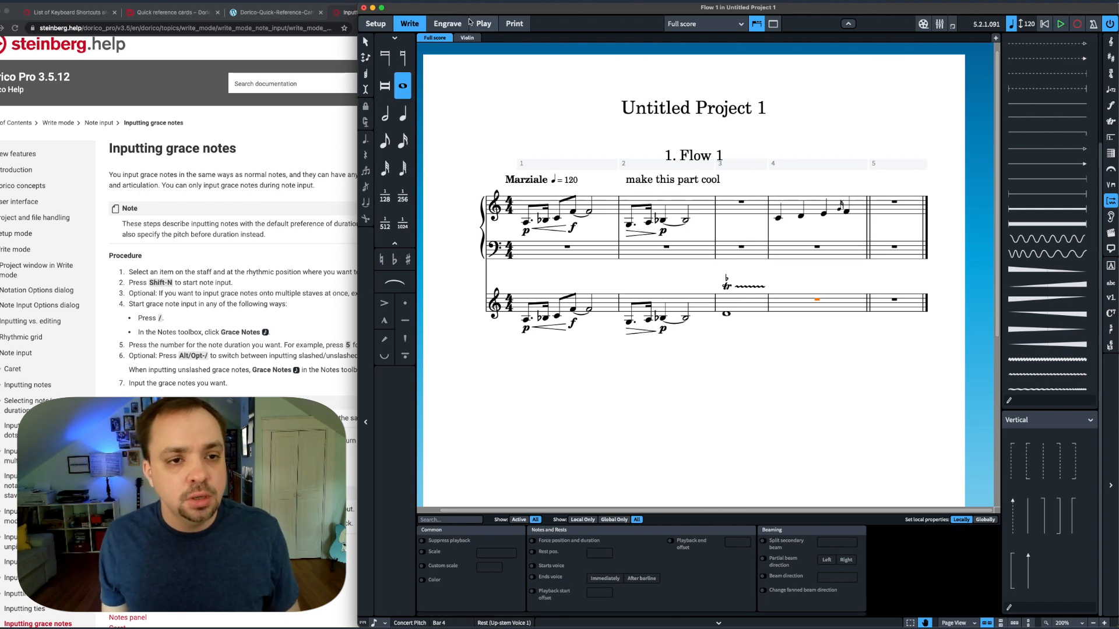
# Step: Look through the Engrave and Print modes, and open the Play mode
pyautogui.click(446, 23)
pyautogui.click(513, 23)
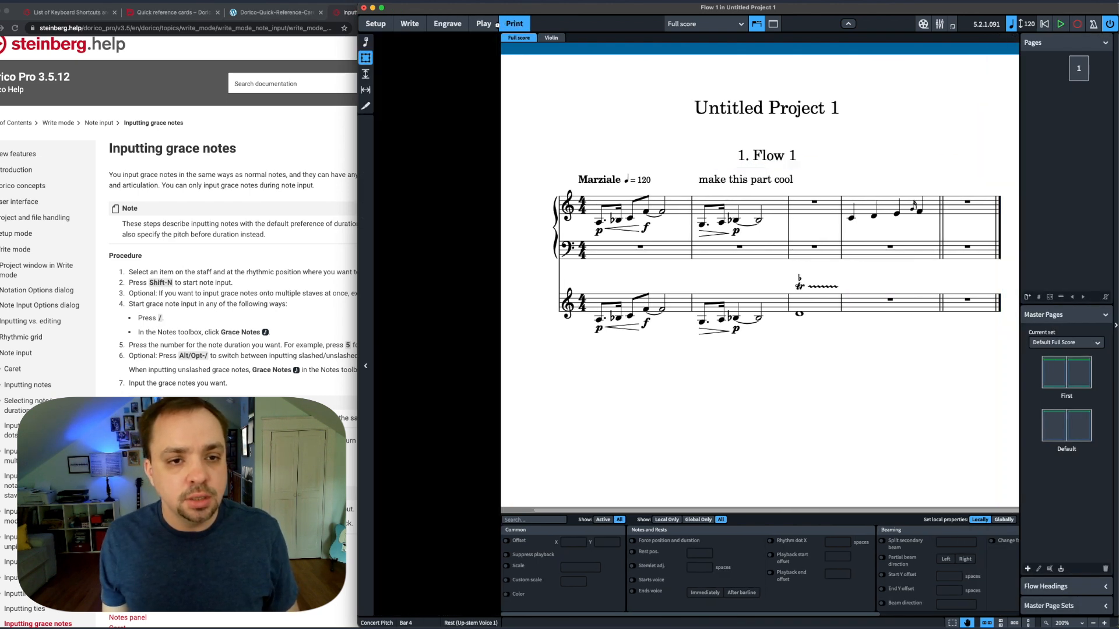
pyautogui.click(495, 24)
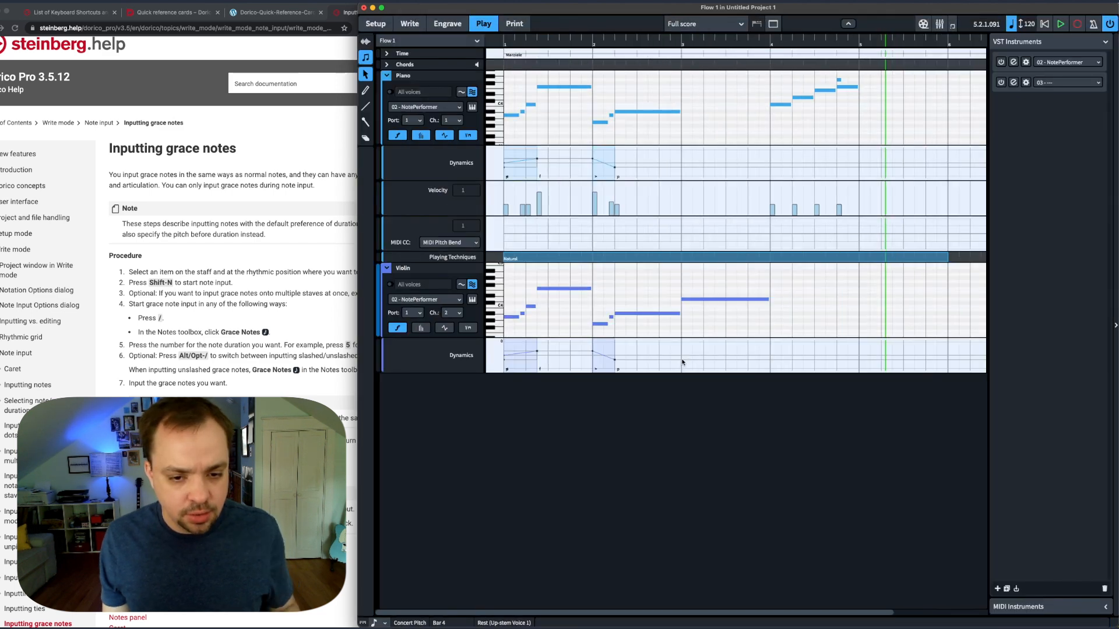
# Step: Draw a descending dynamics line across bar 3 in the violin's dynamics lane in Play mode
pyautogui.click(683, 355)
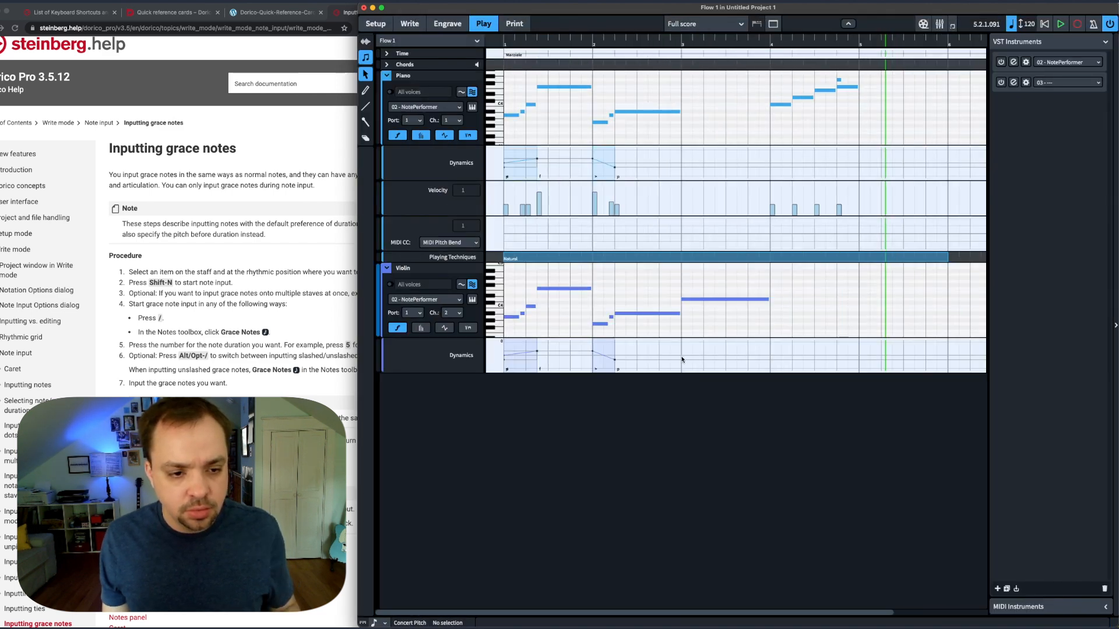
pyautogui.press('super+2')
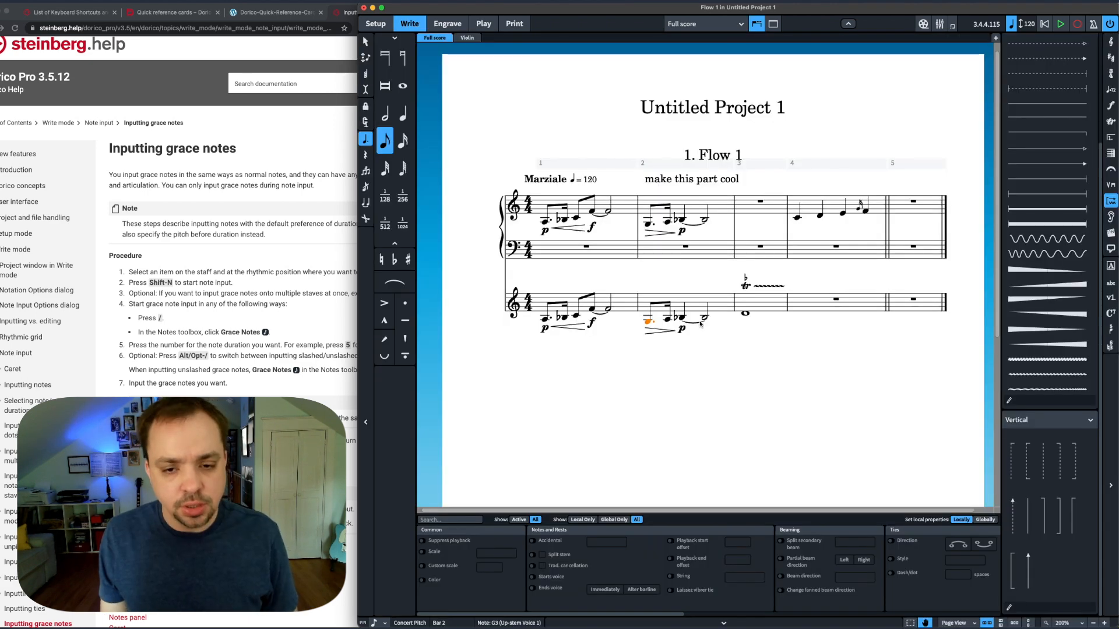
pyautogui.press('super+3')
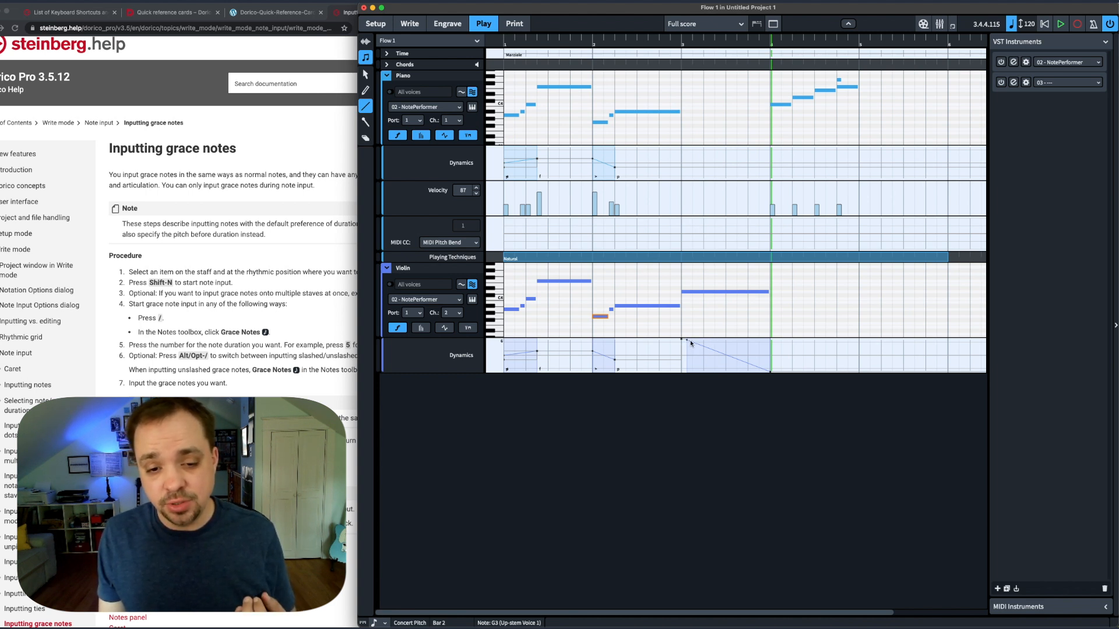
# Step: Return to the score and add a ppp dynamic at the violin's whole note in bar 3
pyautogui.click(408, 23)
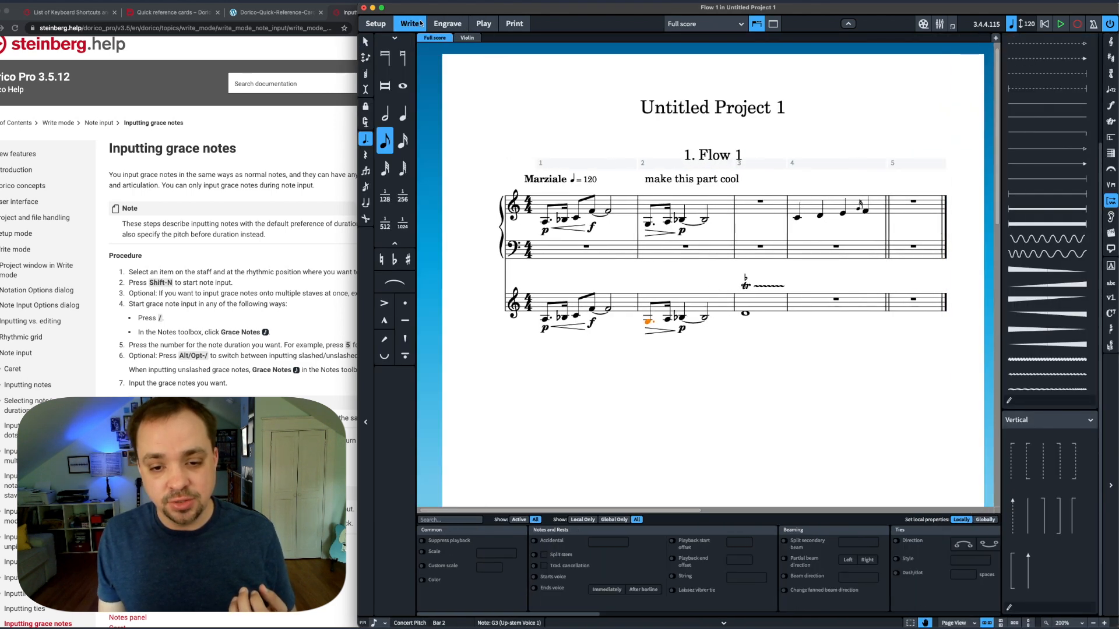
pyautogui.click(745, 315)
pyautogui.hotkey('shift', 'd')
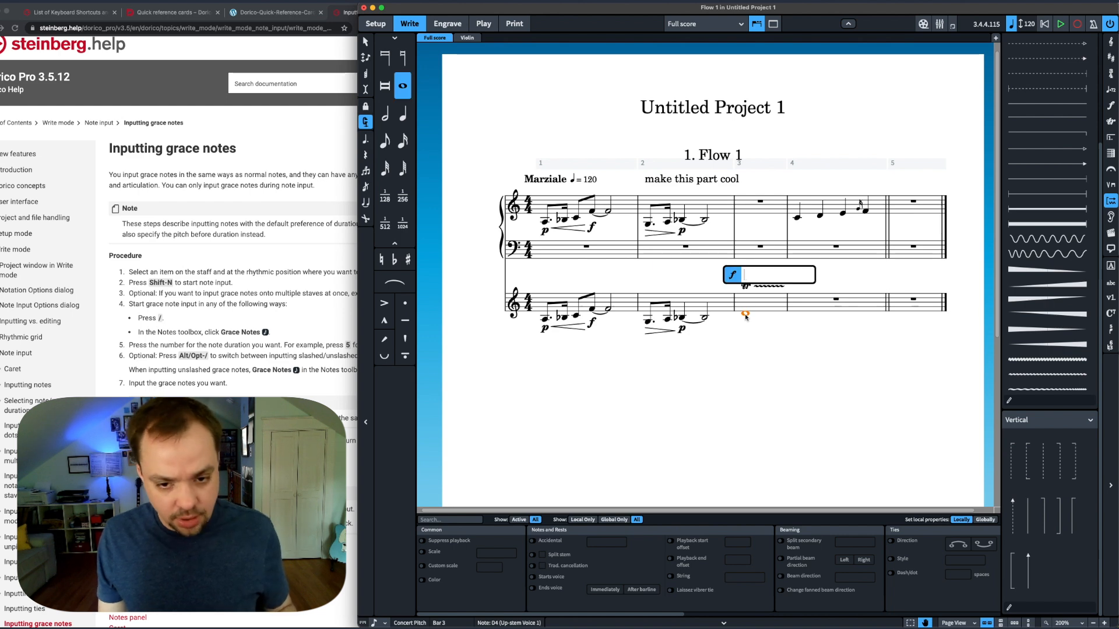
pyautogui.write('ppp')
pyautogui.press('Return')
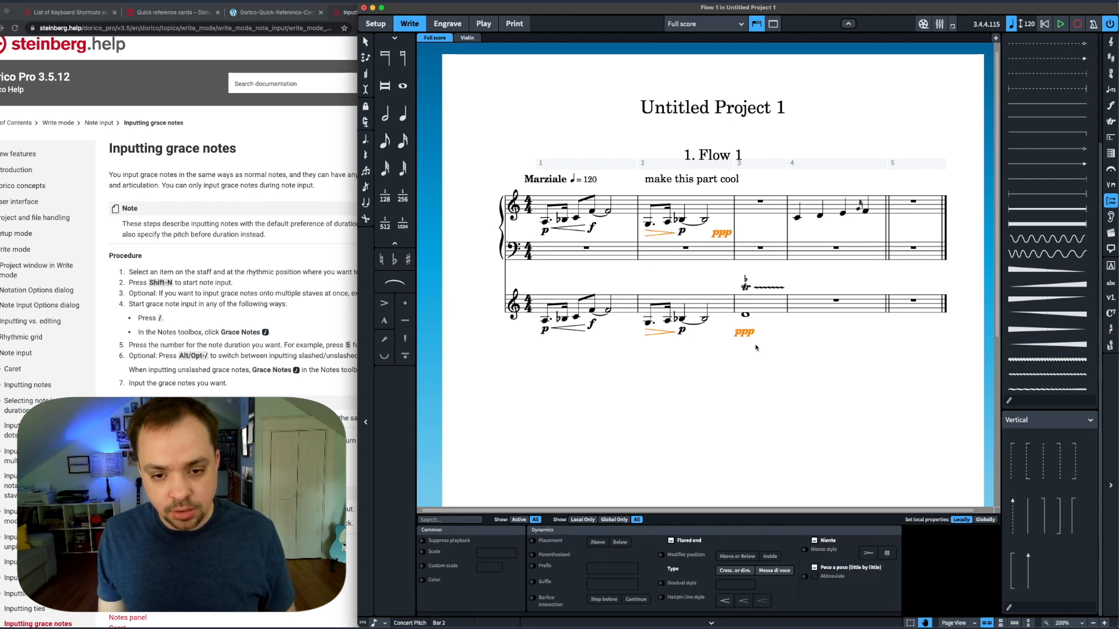
# Step: Check the dynamics in Play mode, and play the score from the violin's first note of bar 2
pyautogui.click(483, 24)
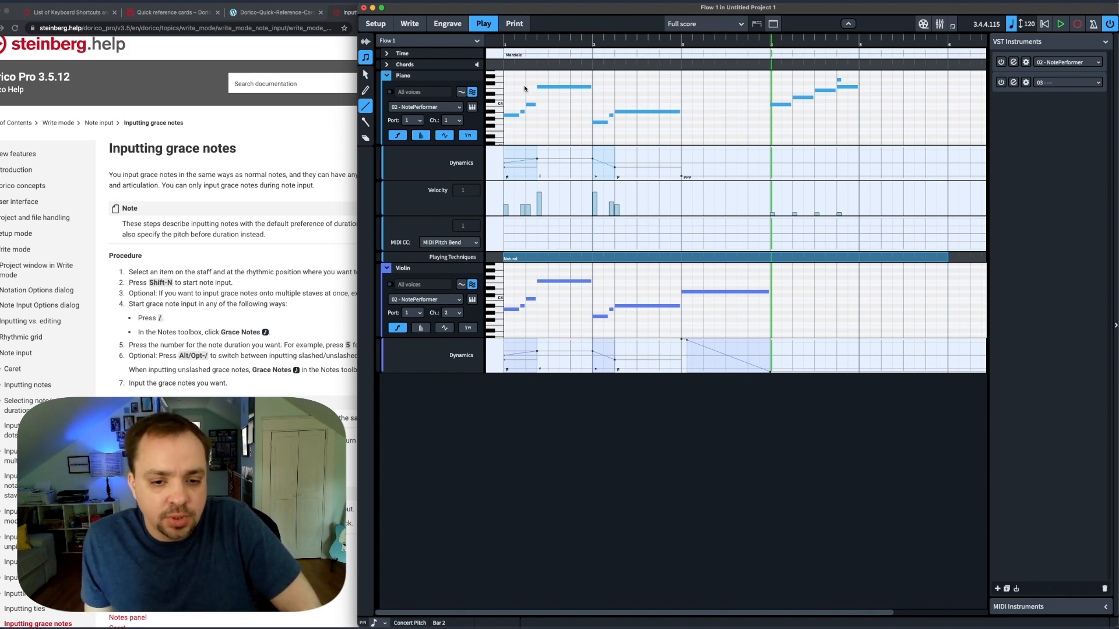
pyautogui.click(408, 24)
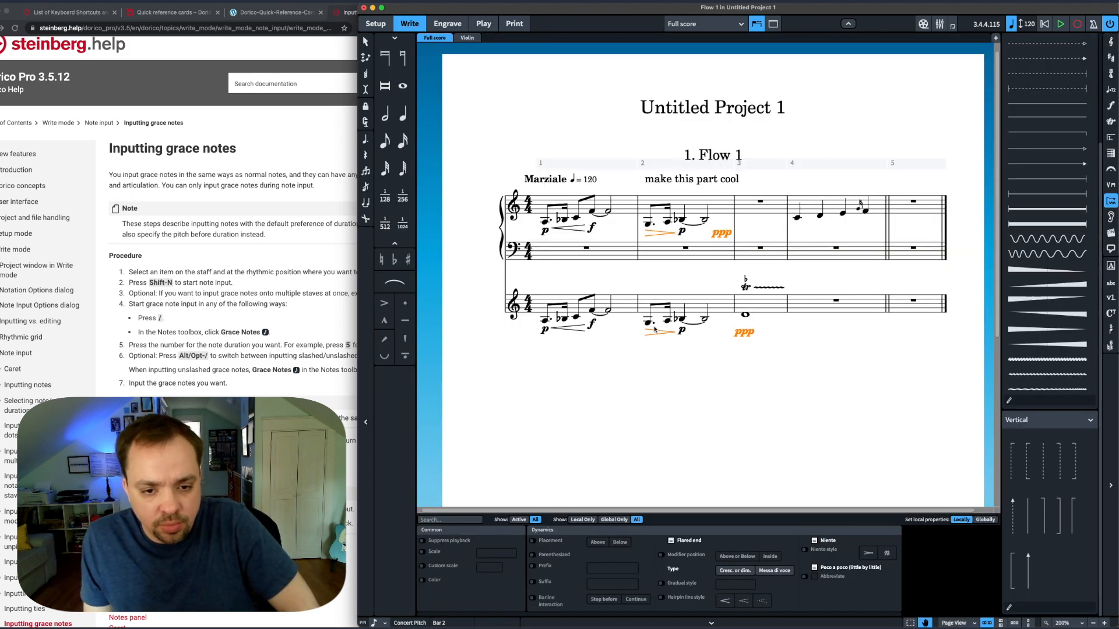
pyautogui.click(647, 322)
pyautogui.press('p')
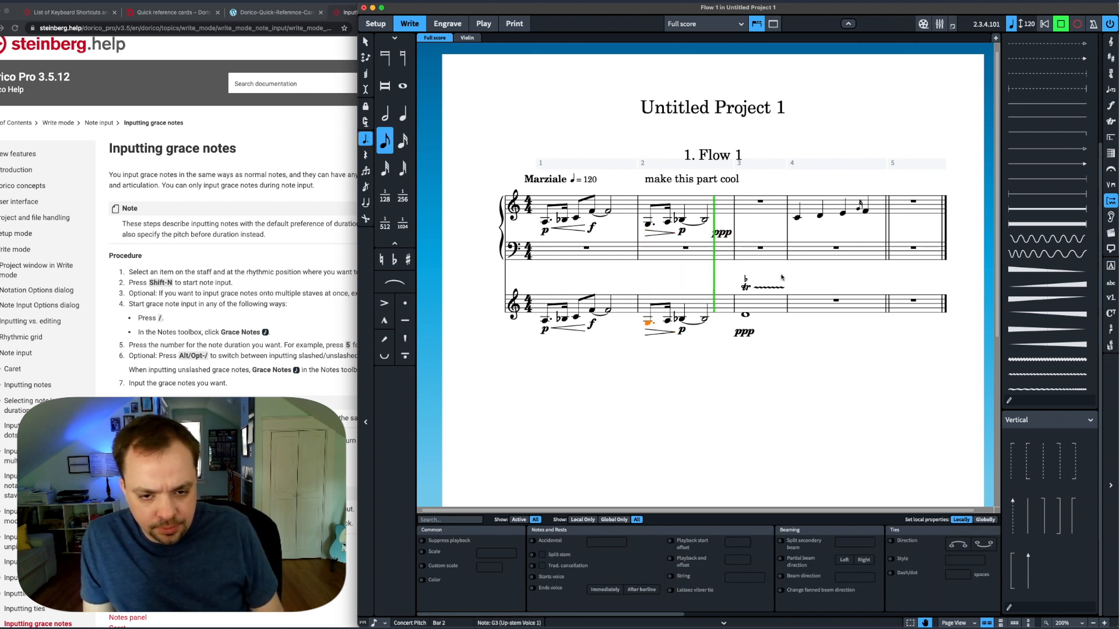
pyautogui.press('space')
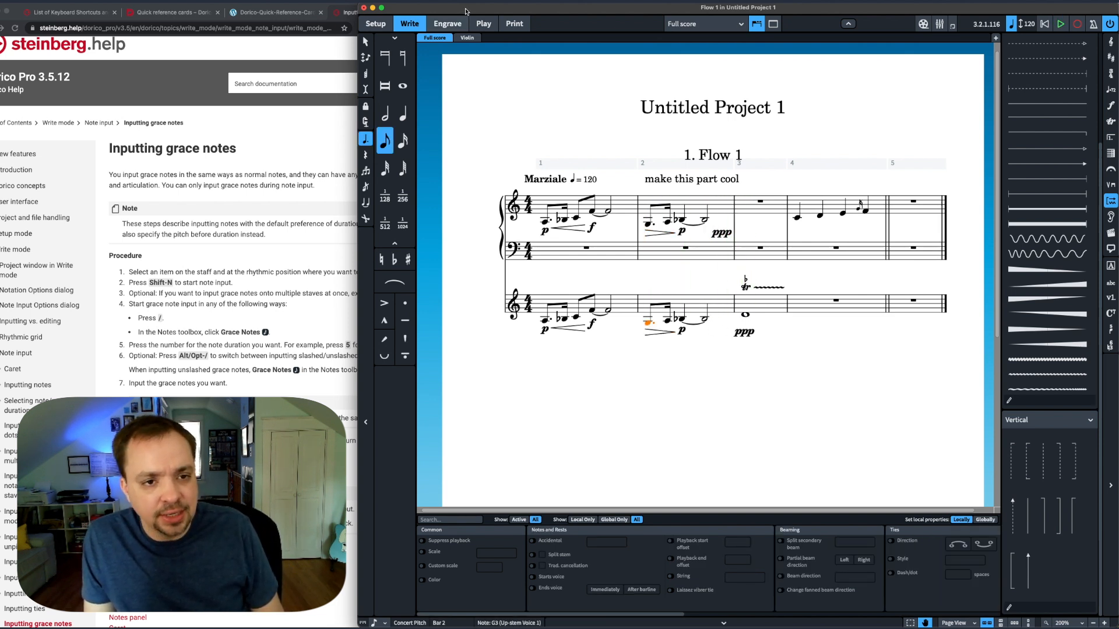
# Step: Remove the drawn dynamics line from the violin's bar 3 and the violin's first note of bar 2
pyautogui.click(484, 24)
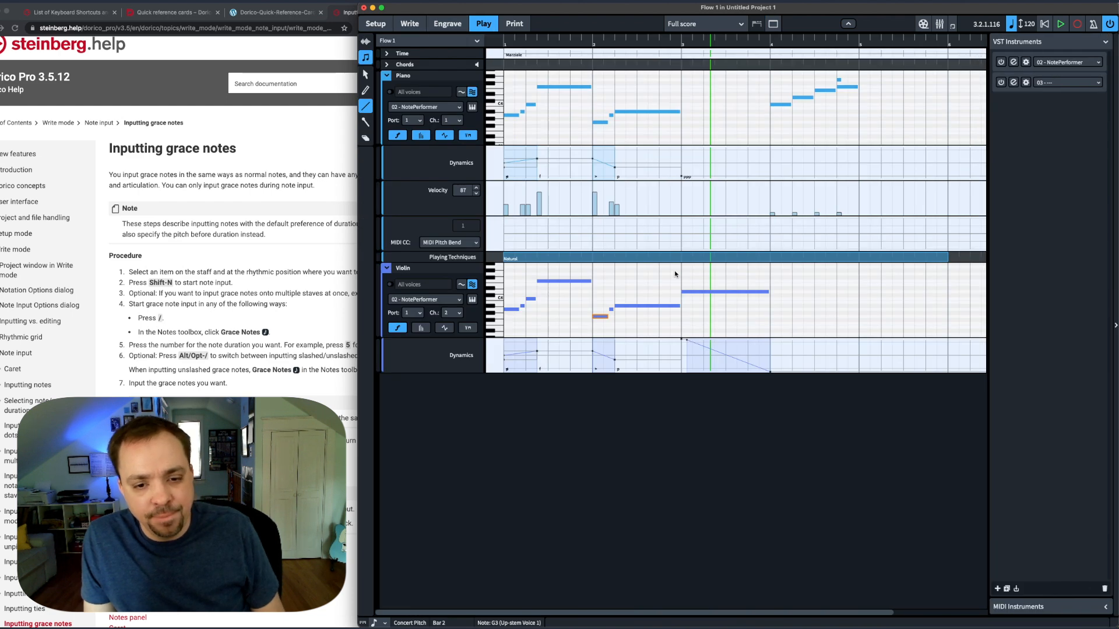
pyautogui.press('Escape')
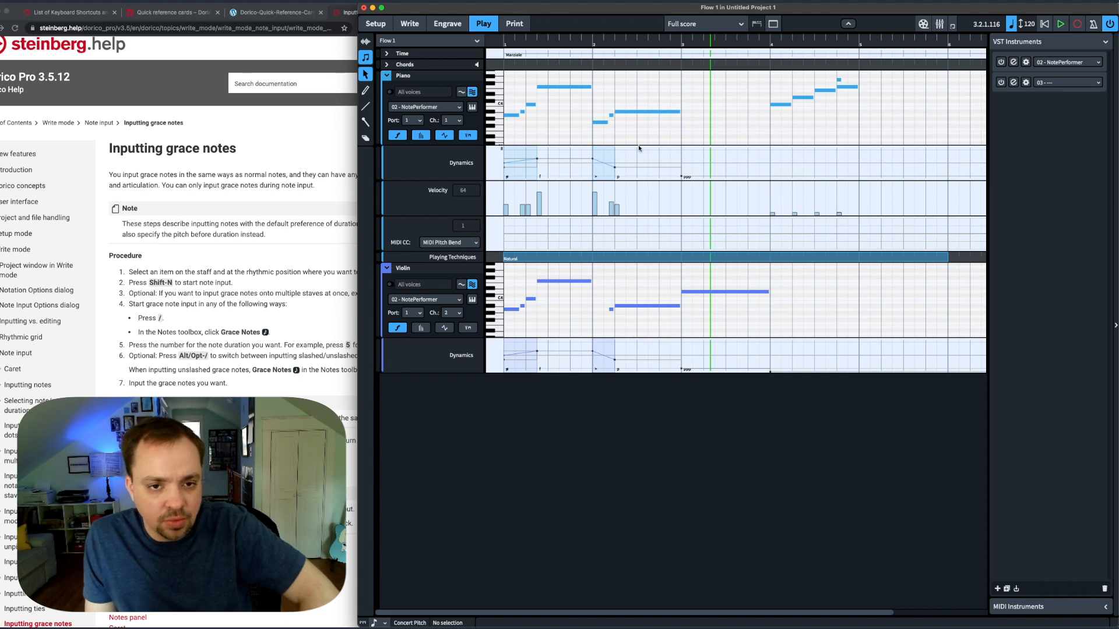
# Step: Enlarge the mixer, examine its MIDI channels, inserts, EQ and sends, and close it
pyautogui.click(447, 23)
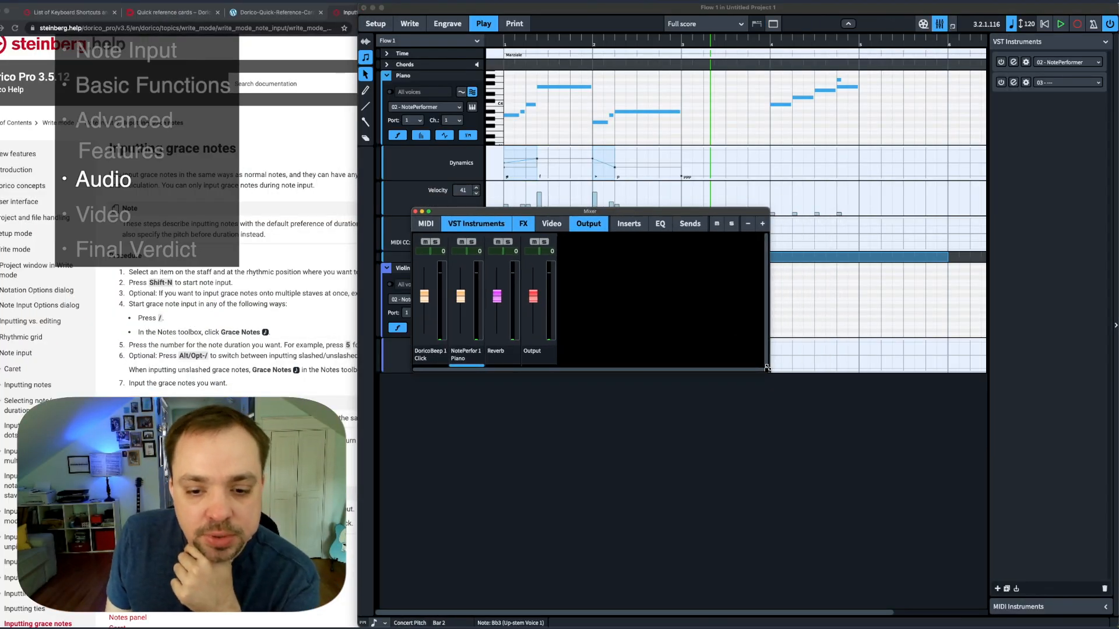
pyautogui.moveTo(767, 367); pyautogui.dragTo(1012, 574)
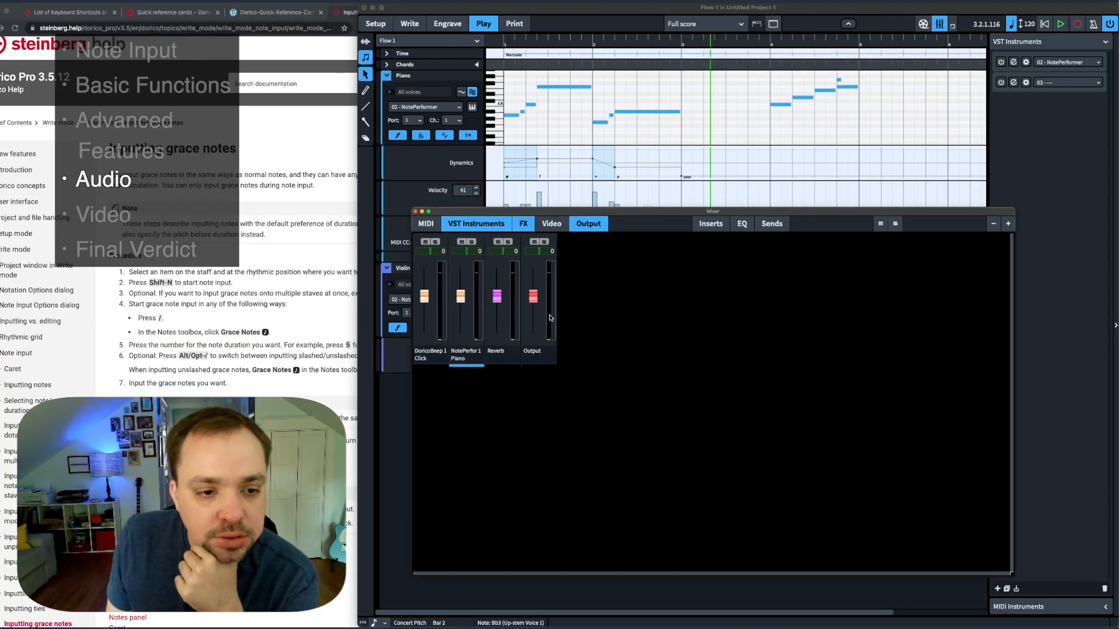
pyautogui.click(425, 224)
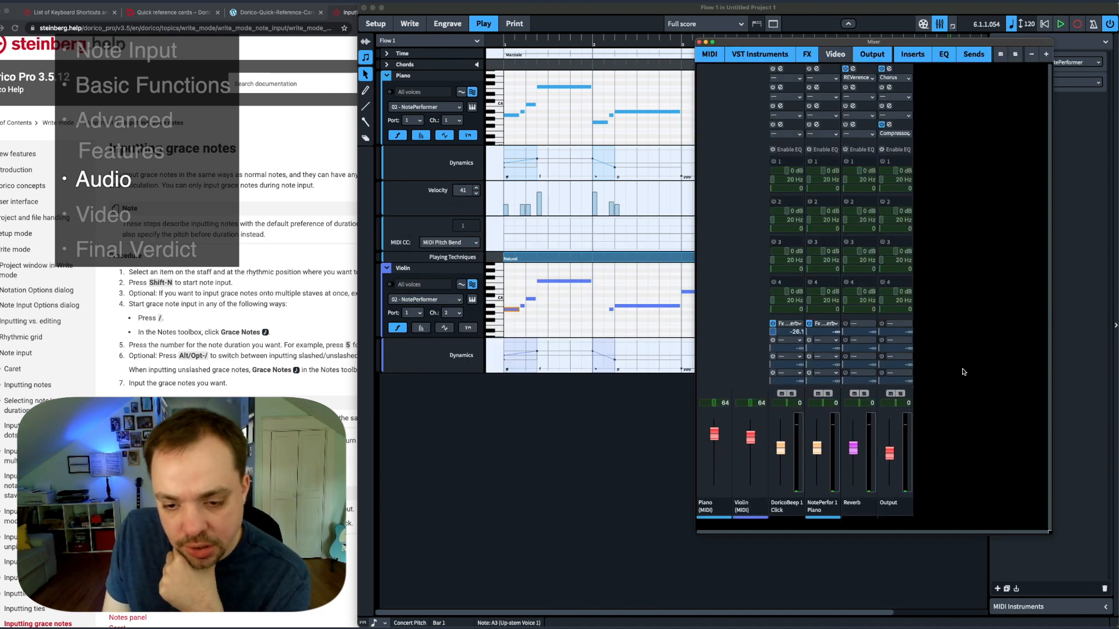
pyautogui.click(699, 42)
# Step: Load Kontakt into the empty VST instrument slot 03 and load the Spitfire Flute Solo.nki instrument in it
pyautogui.click(1066, 83)
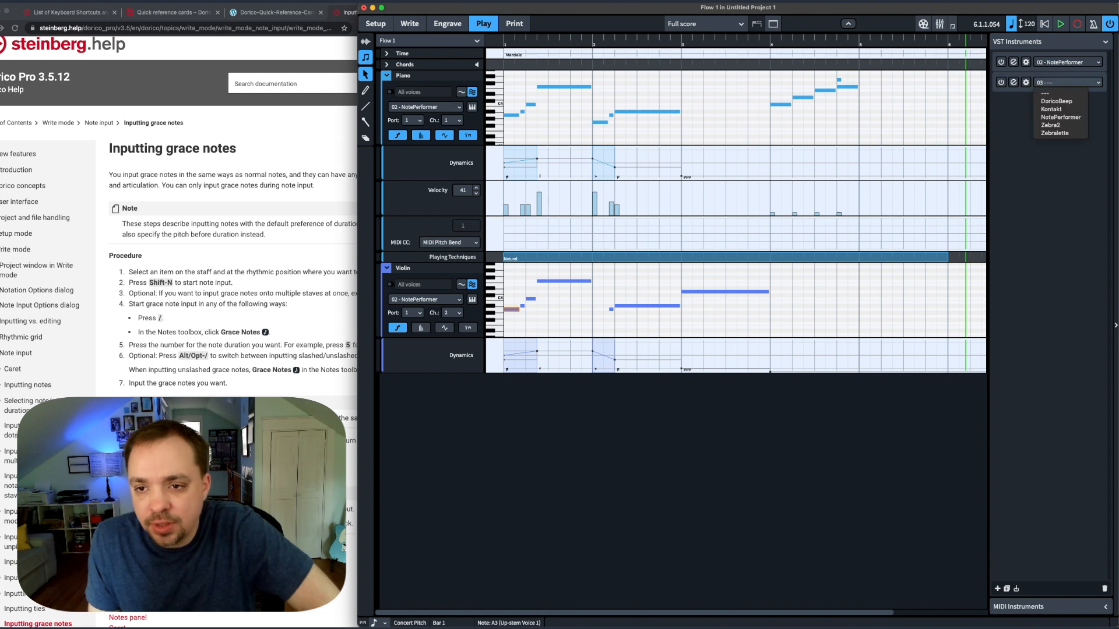
pyautogui.click(1064, 113)
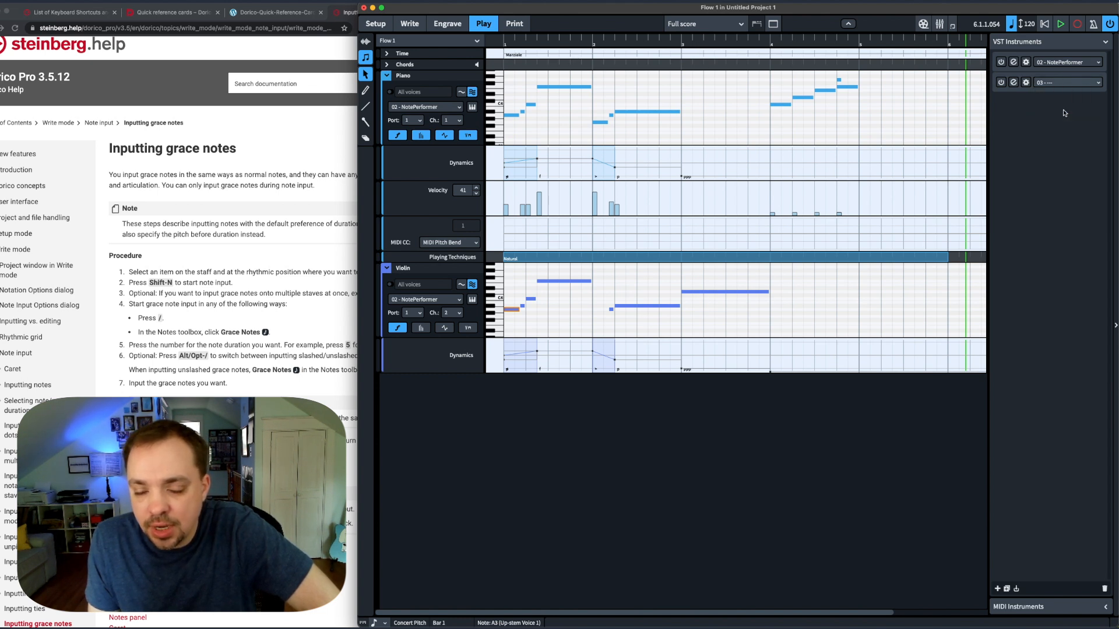
pyautogui.click(69, 108)
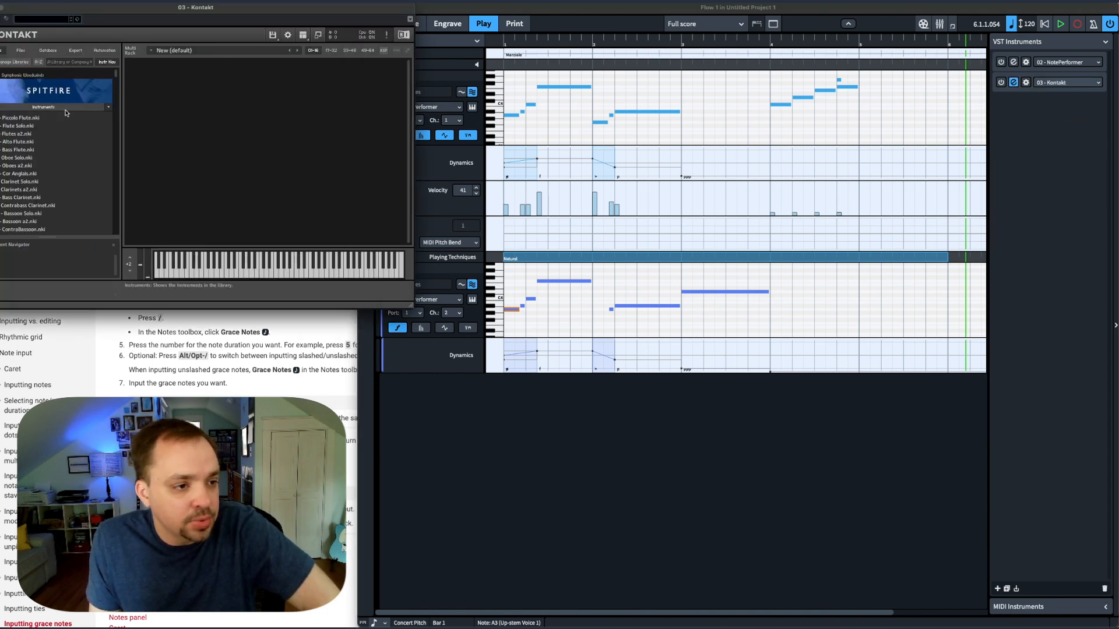
pyautogui.doubleClick(21, 127)
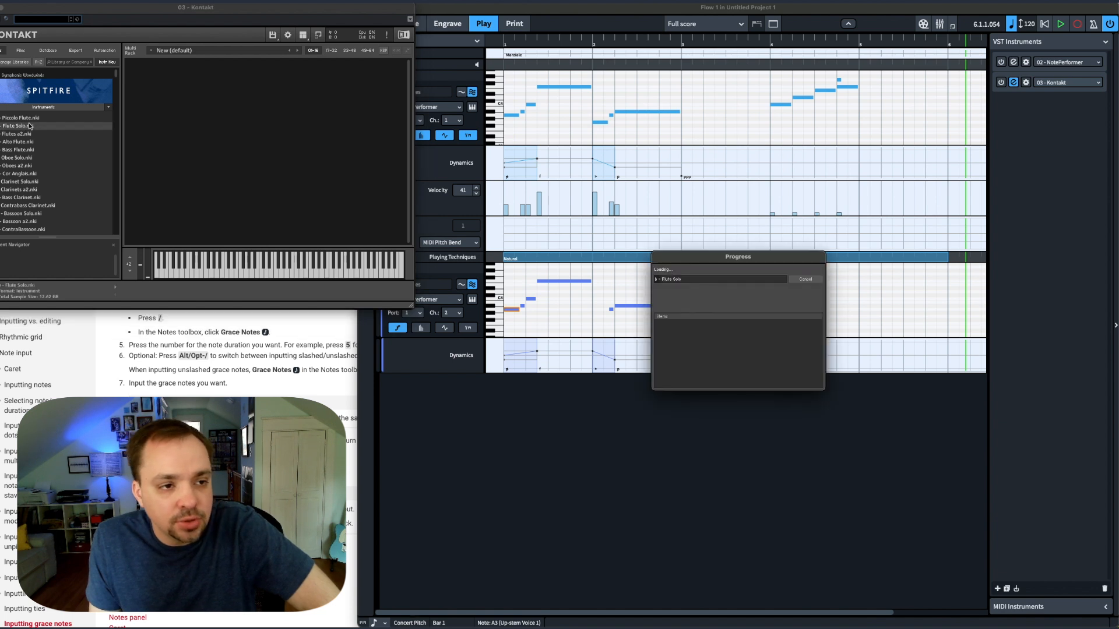
pyautogui.click(558, 387)
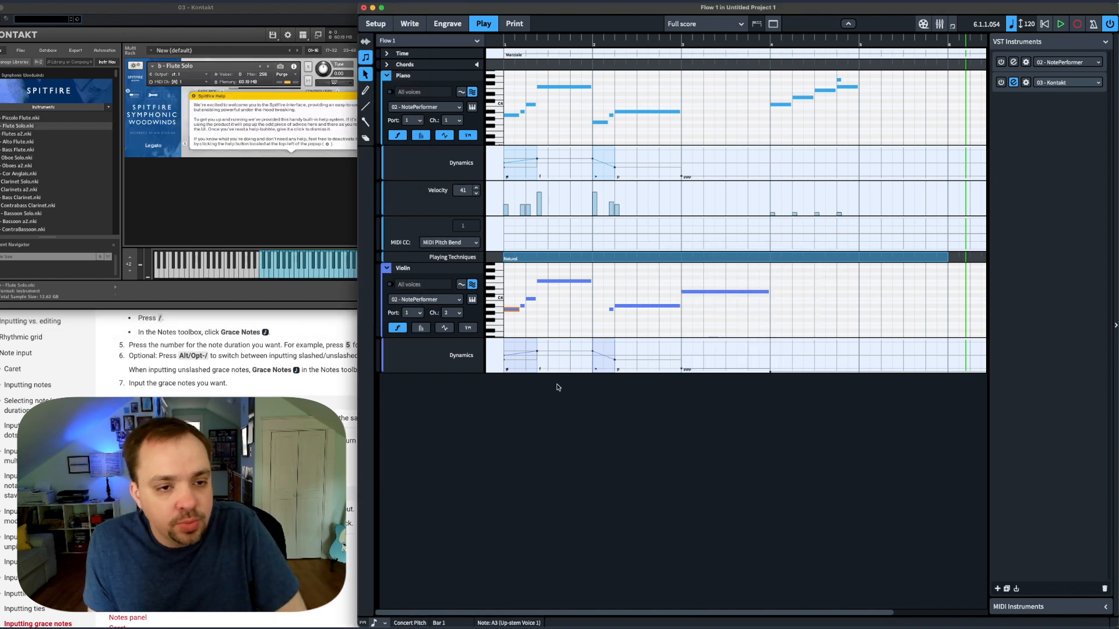
# Step: Add a solo player with the Flute instrument to the project
pyautogui.click(375, 24)
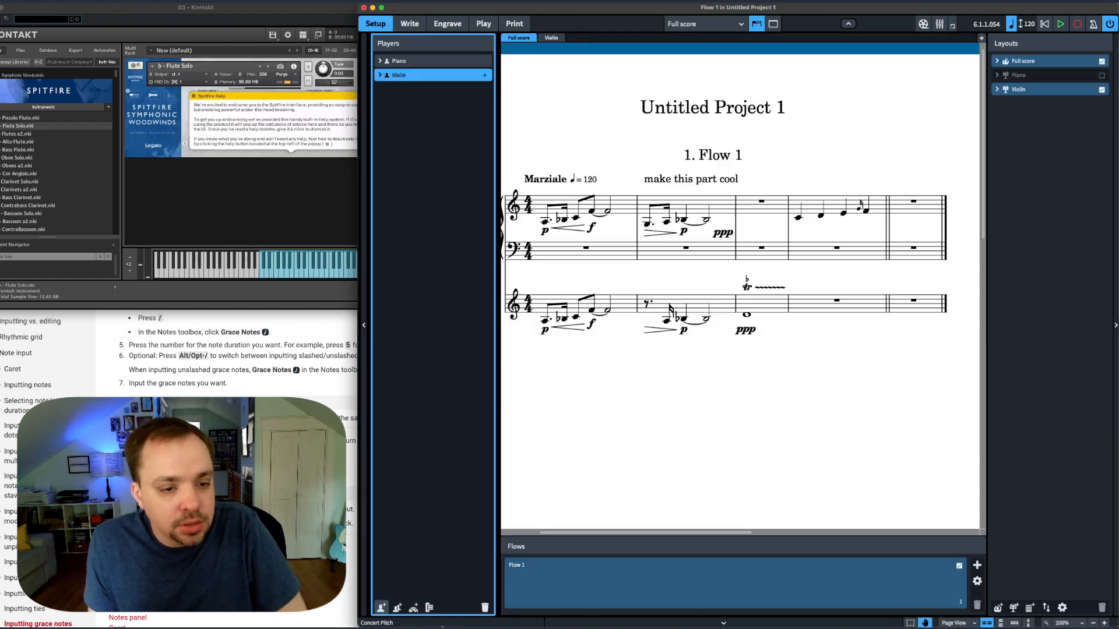
pyautogui.click(369, 611)
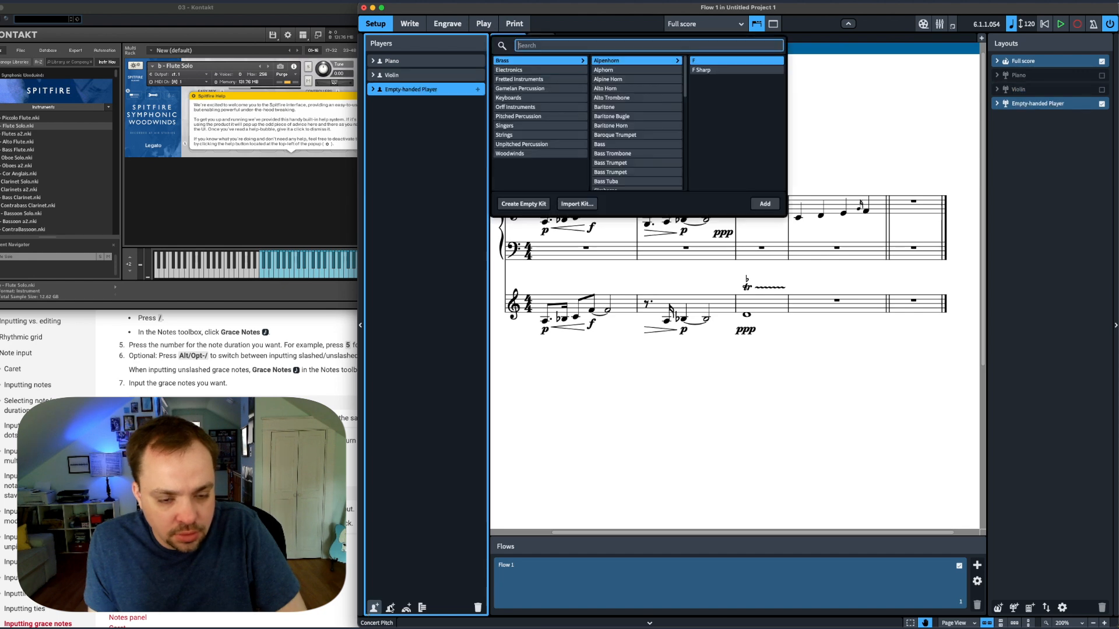
pyautogui.write('f')
pyautogui.click(577, 153)
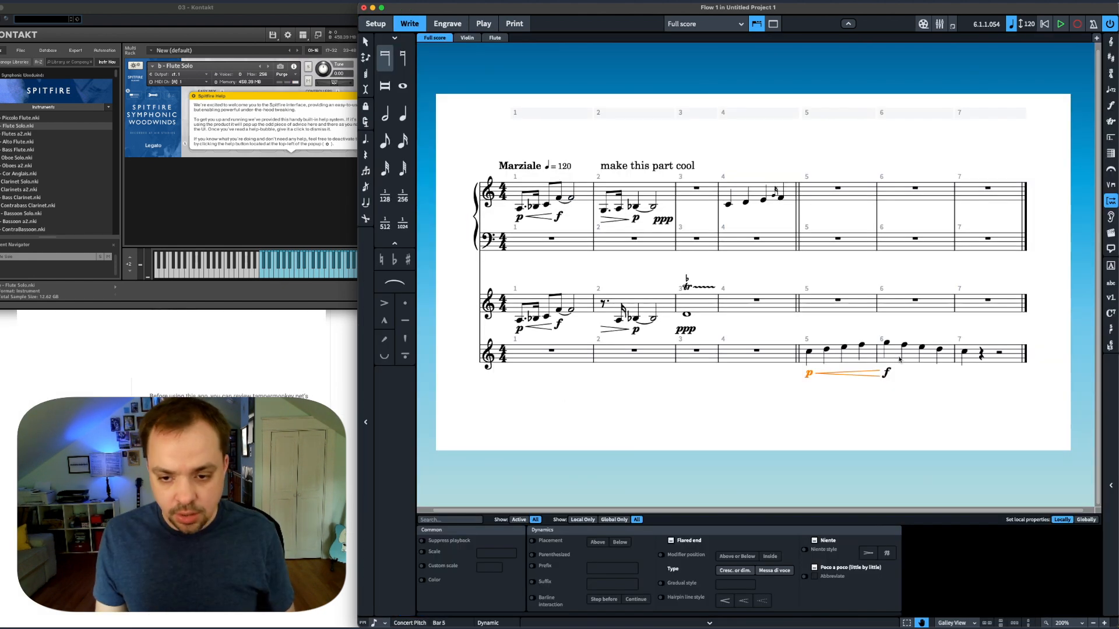
# Step: Complete the flute phrase with slurs over bars 5 and 6 and a diminuendo from f to p, and play it from bar 5
pyautogui.click(899, 359)
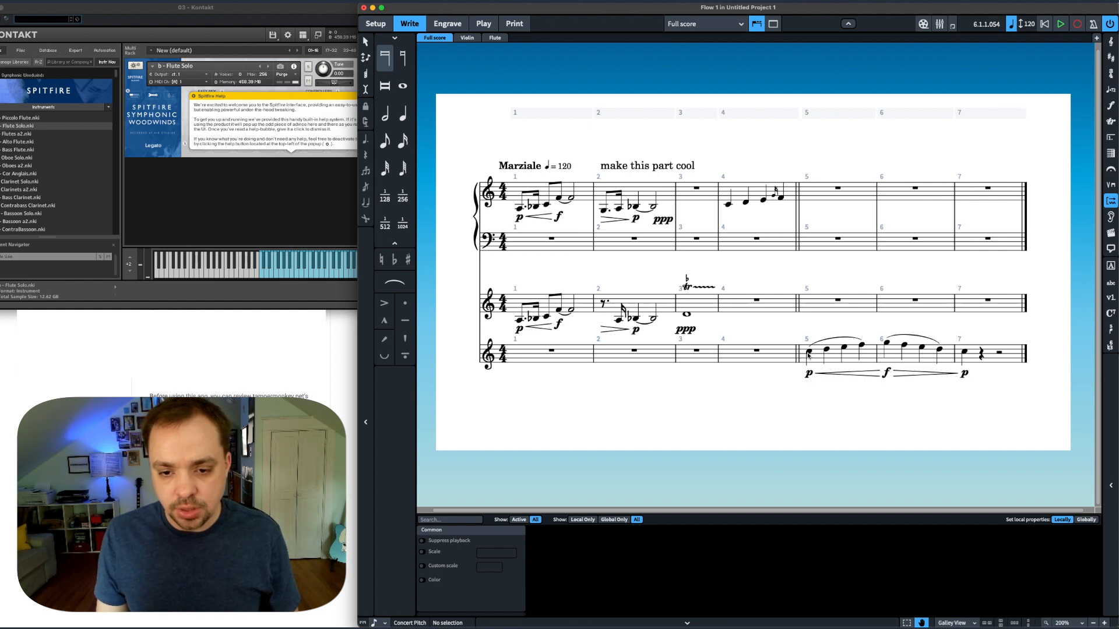
pyautogui.click(808, 352)
pyautogui.click(813, 379)
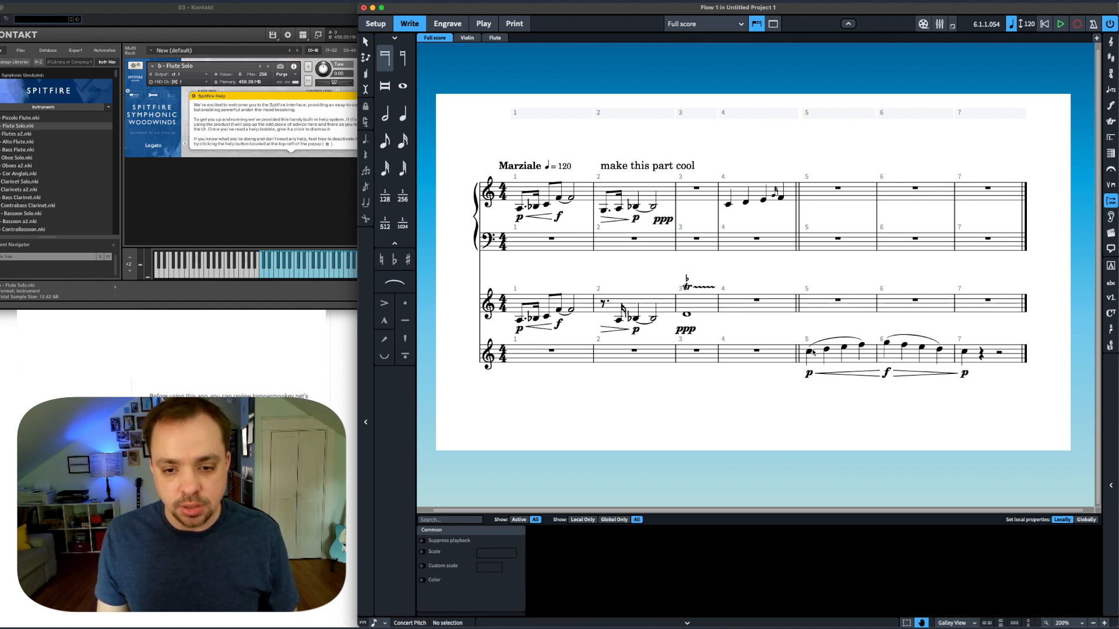
pyautogui.click(810, 351)
pyautogui.press('p')
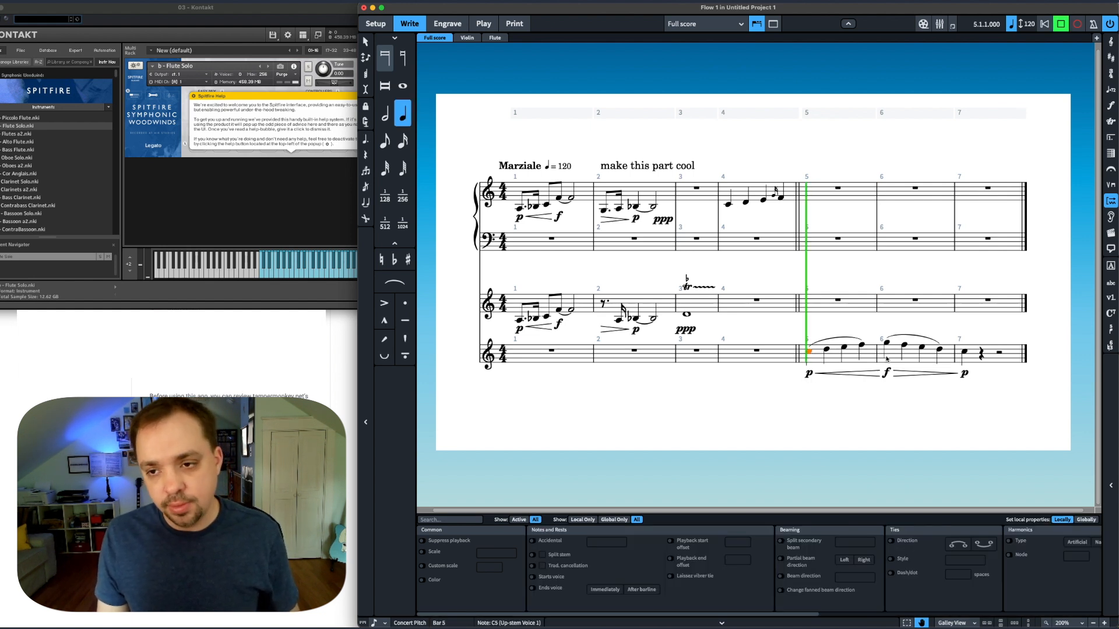
pyautogui.press('space')
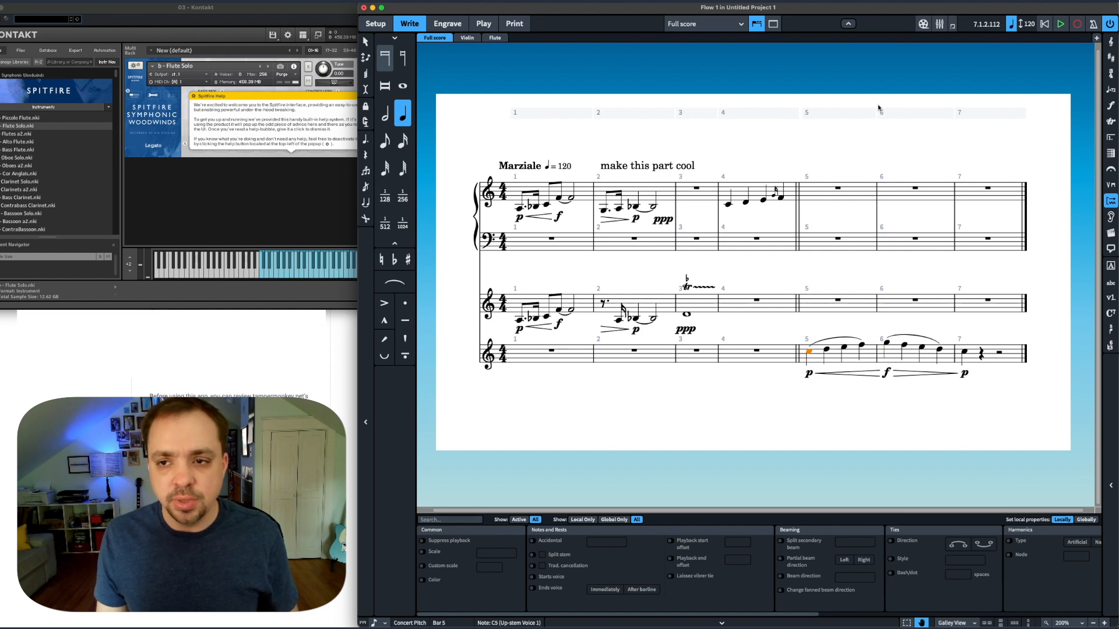
# Step: Route the flute track to 03 - Kontakt and play from its first note in bar 5
pyautogui.press('super+4')
pyautogui.click(386, 379)
pyautogui.click(423, 413)
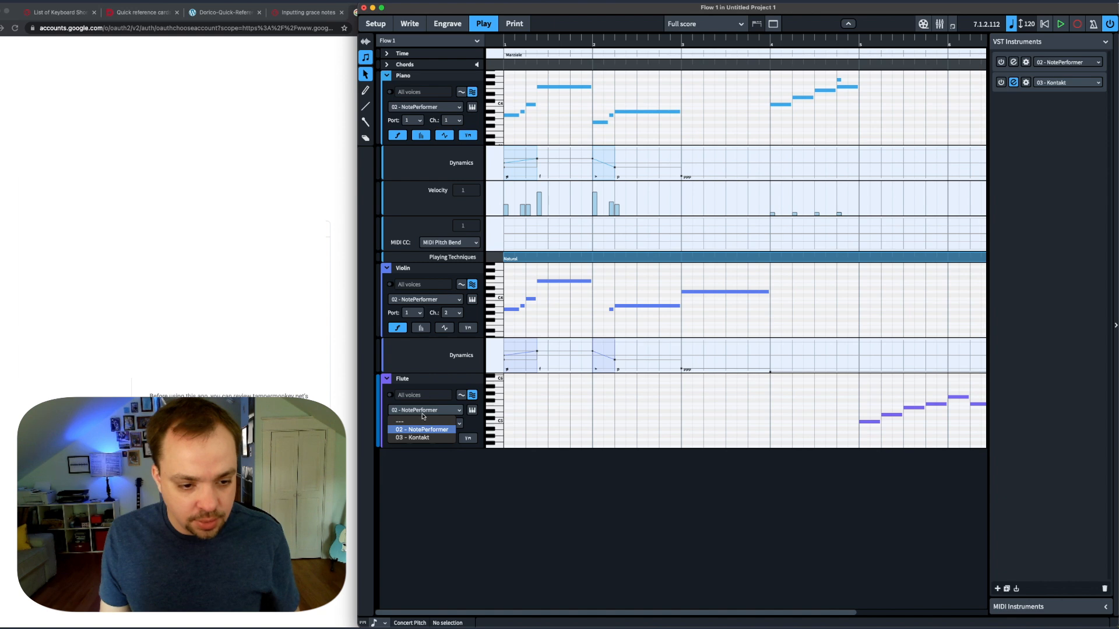
pyautogui.click(424, 437)
pyautogui.click(869, 421)
pyautogui.press('space')
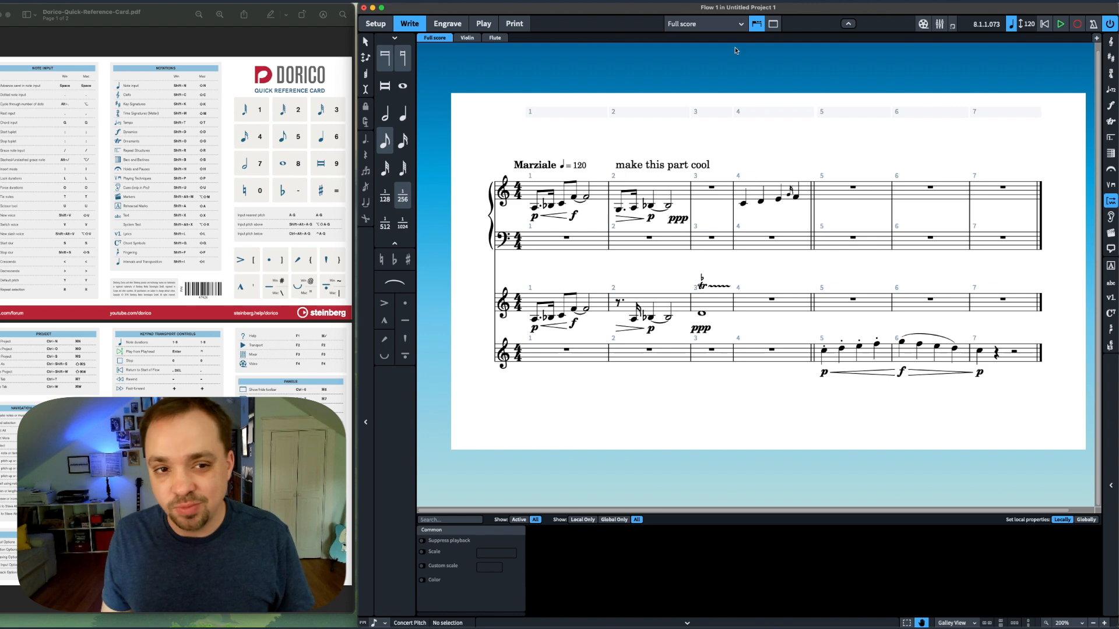
# Step: Load Zebra2 in a new VST instrument slot and play the flute part through it from bar 5
pyautogui.click(483, 24)
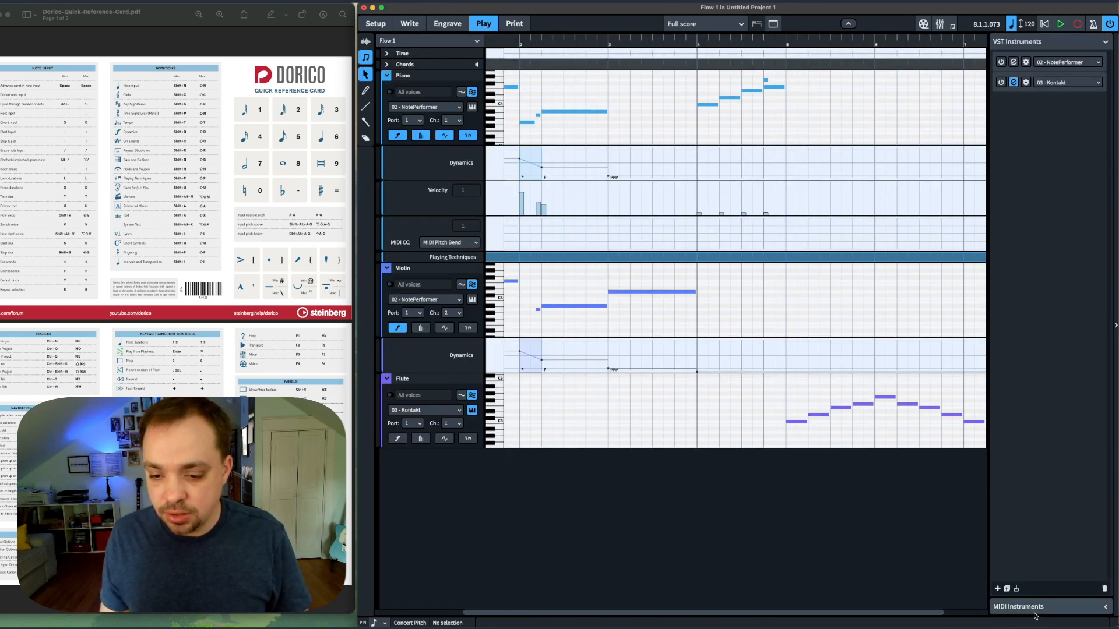
pyautogui.click(997, 588)
pyautogui.click(1068, 102)
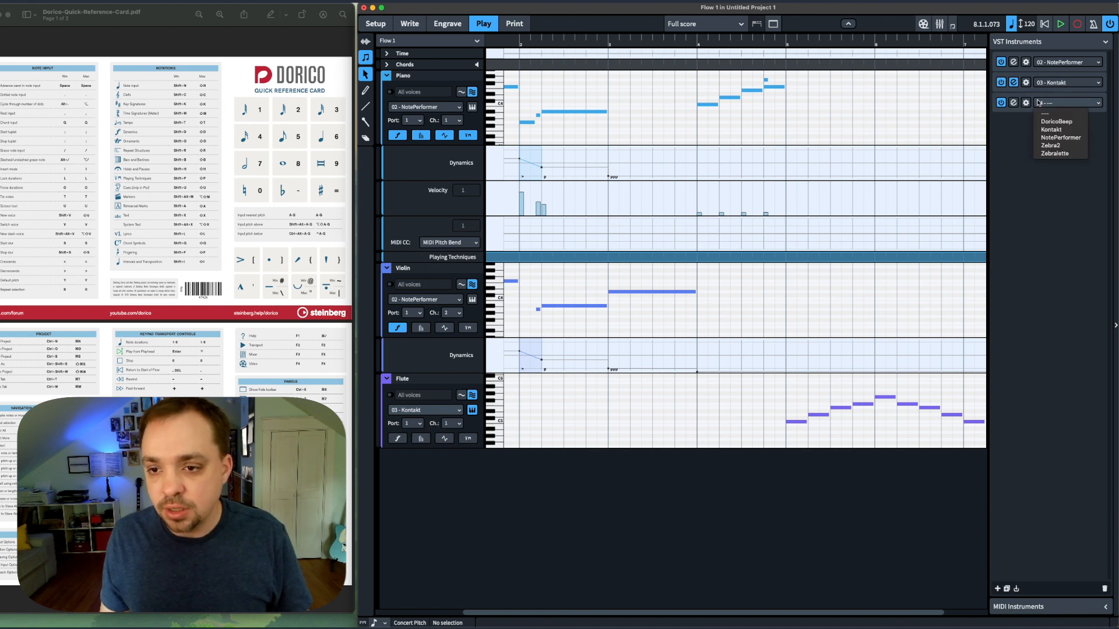
pyautogui.click(1051, 146)
pyautogui.click(801, 422)
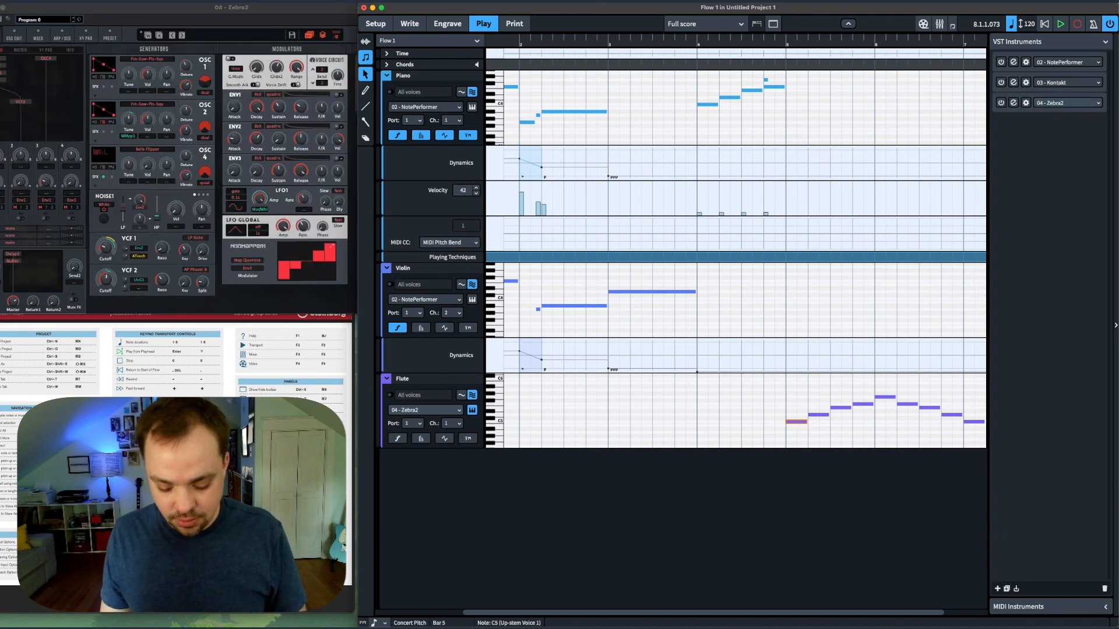
pyautogui.press('space')
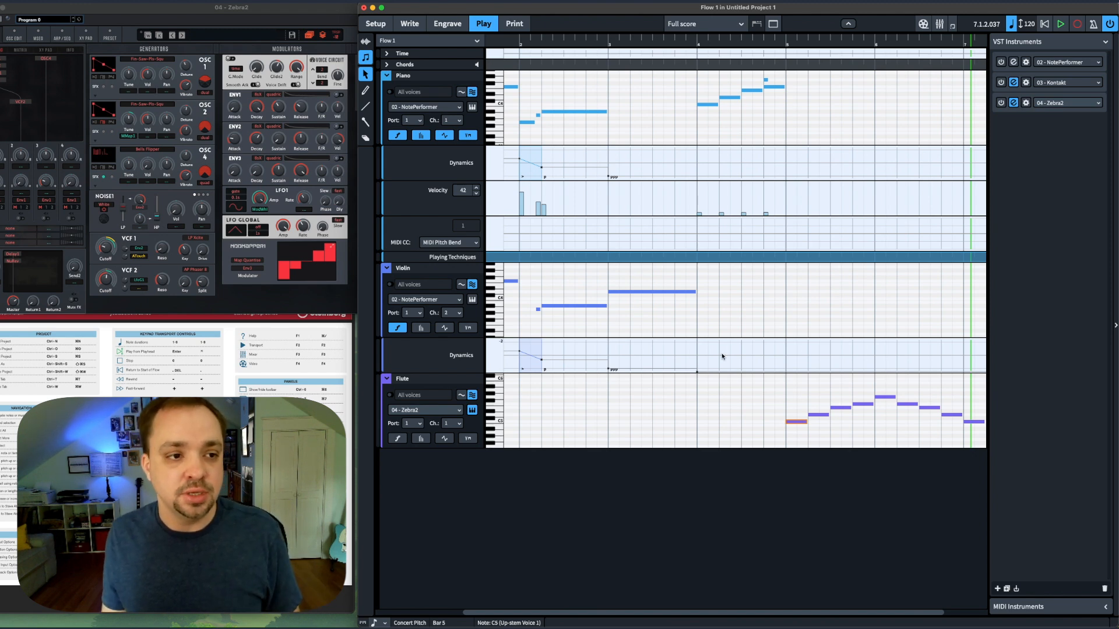
# Step: Compare the Synthesizer part's notation in bars 8 to 11 with its CC11 curve in Play mode, and look over the whole score
pyautogui.press('super+2')
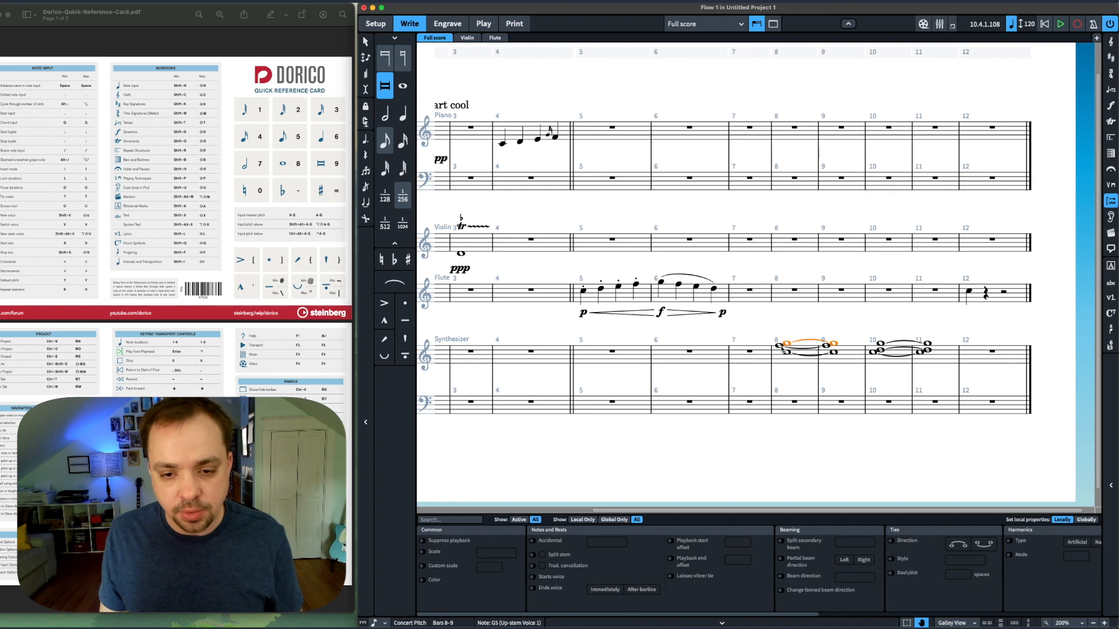
pyautogui.press('super+4')
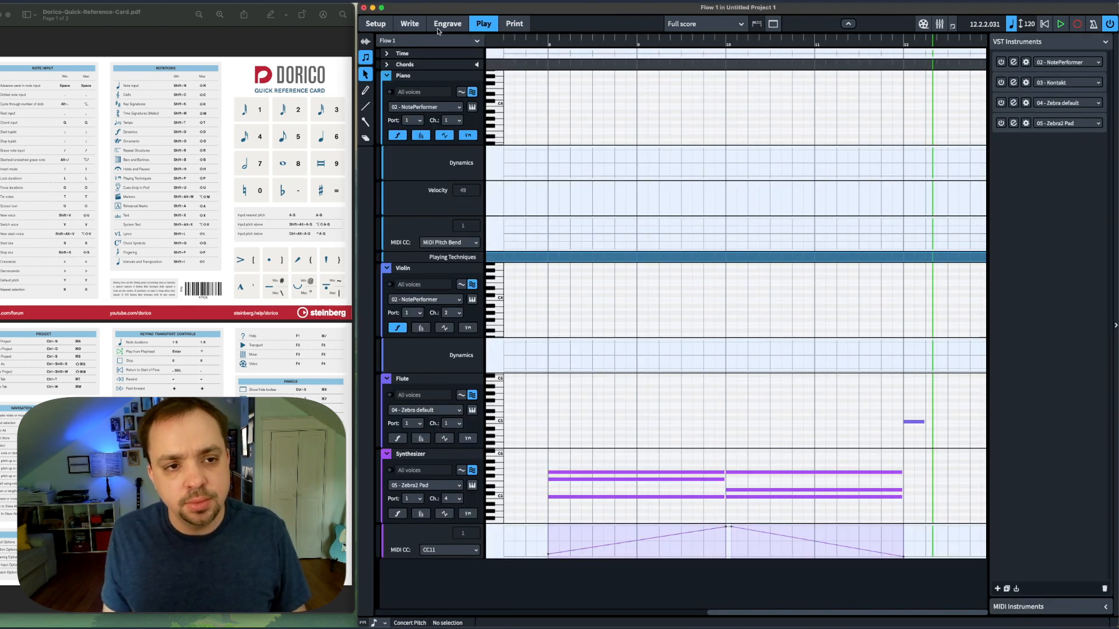
pyautogui.click(437, 24)
pyautogui.click(409, 23)
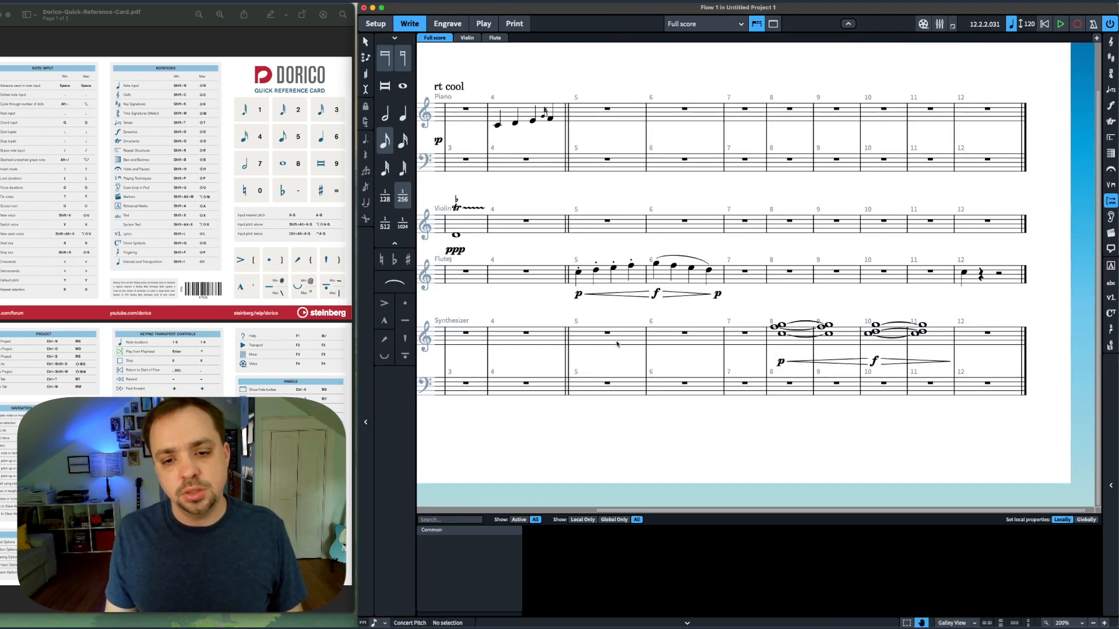
pyautogui.moveTo(620, 423); pyautogui.dragTo(687, 422)
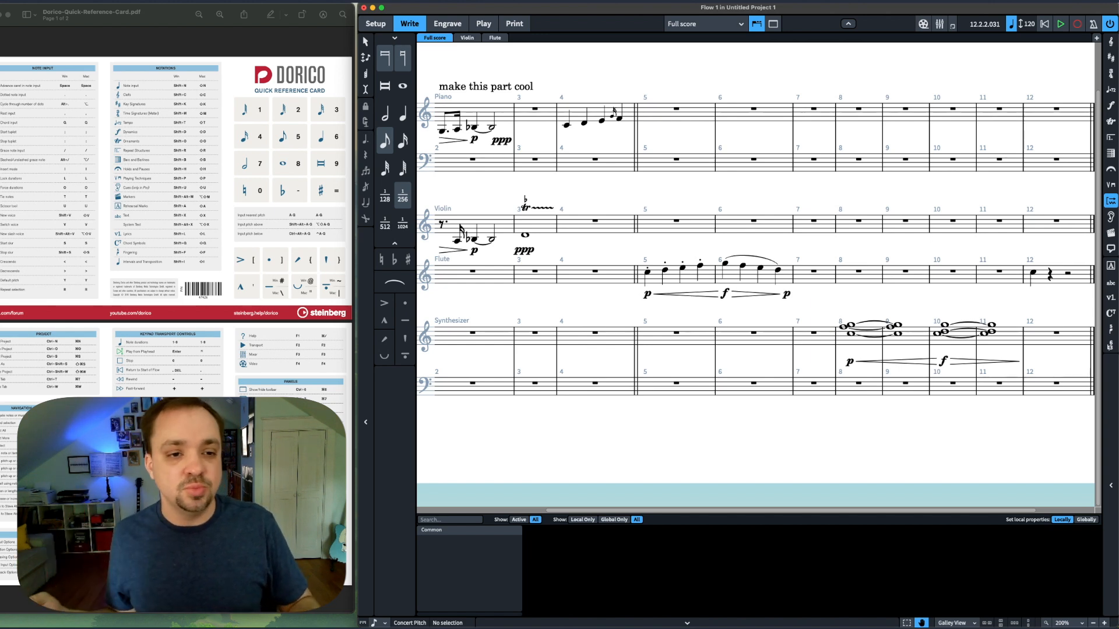
pyautogui.moveTo(879, 445); pyautogui.dragTo(902, 422)
# Step: Look over the piano, violin, flute and synthesizer note lanes in Play mode, and return to Write mode
pyautogui.click(484, 23)
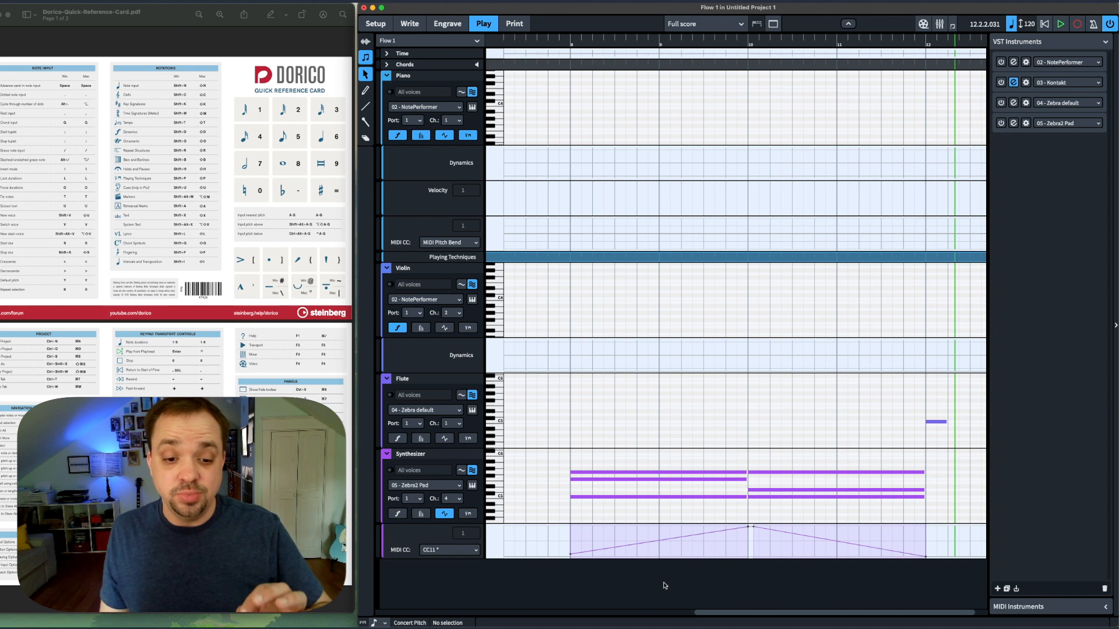
pyautogui.hscroll(-5, 709, 601)
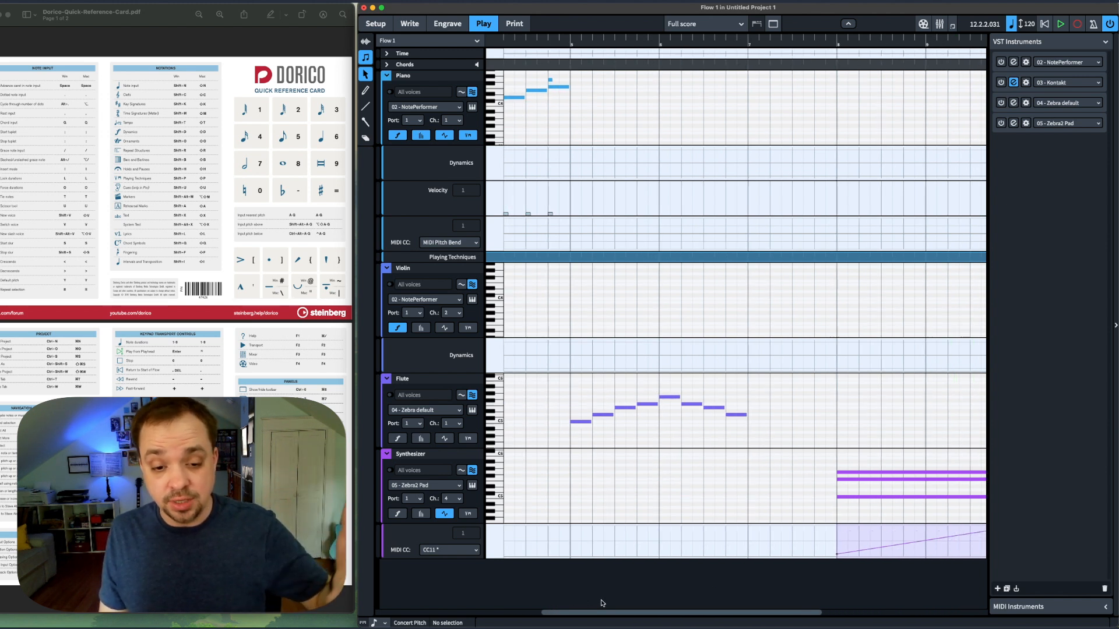
pyautogui.hscroll(6, 728, 600)
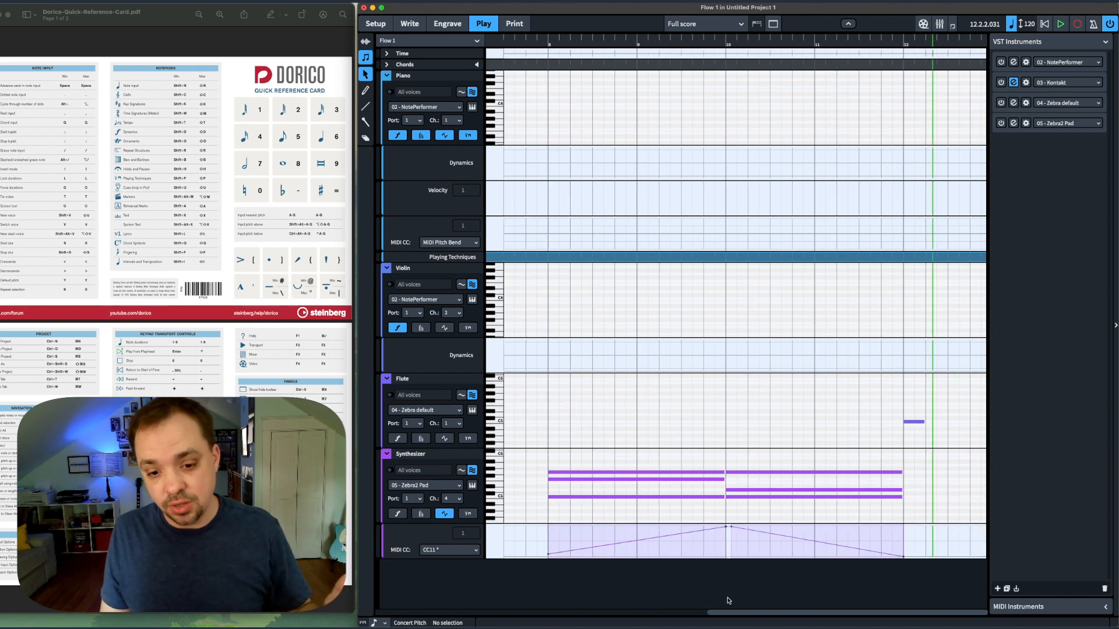
pyautogui.hscroll(-10, 725, 608)
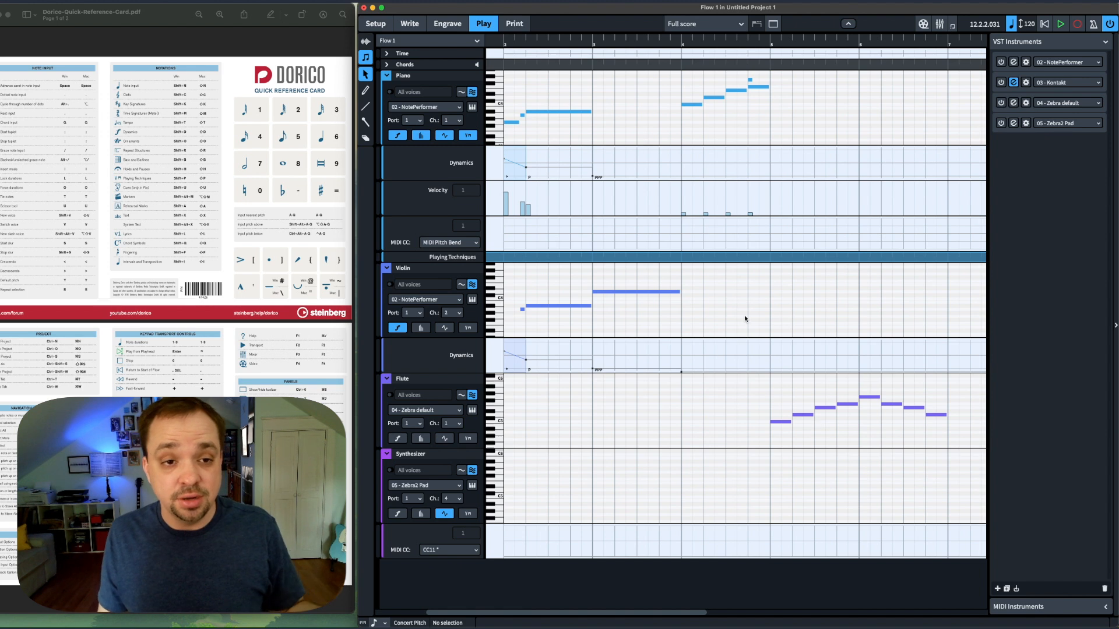
pyautogui.click(408, 23)
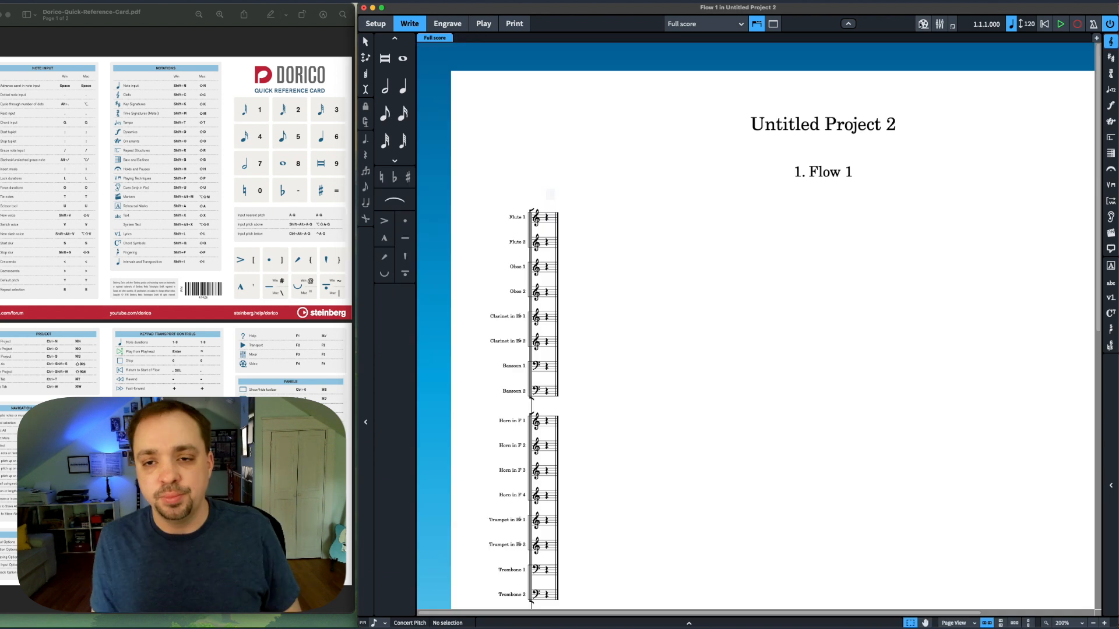
# Step: Attach the doctors video clip to Flow 1 of the orchestral project and show it in the Video window
pyautogui.click(922, 26)
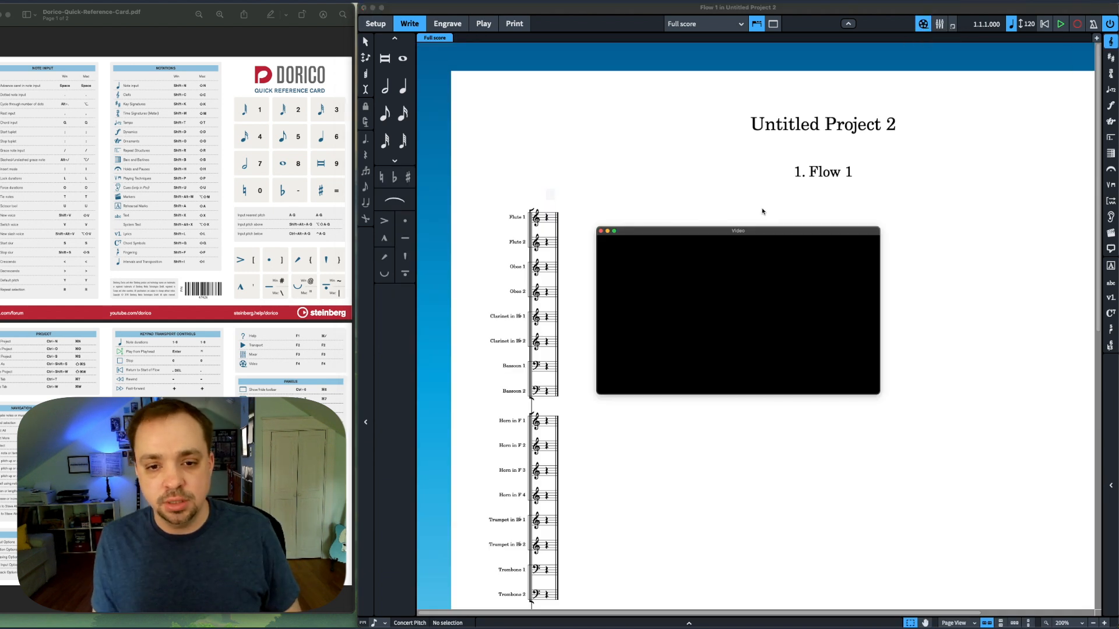
pyautogui.click(953, 26)
pyautogui.click(953, 26)
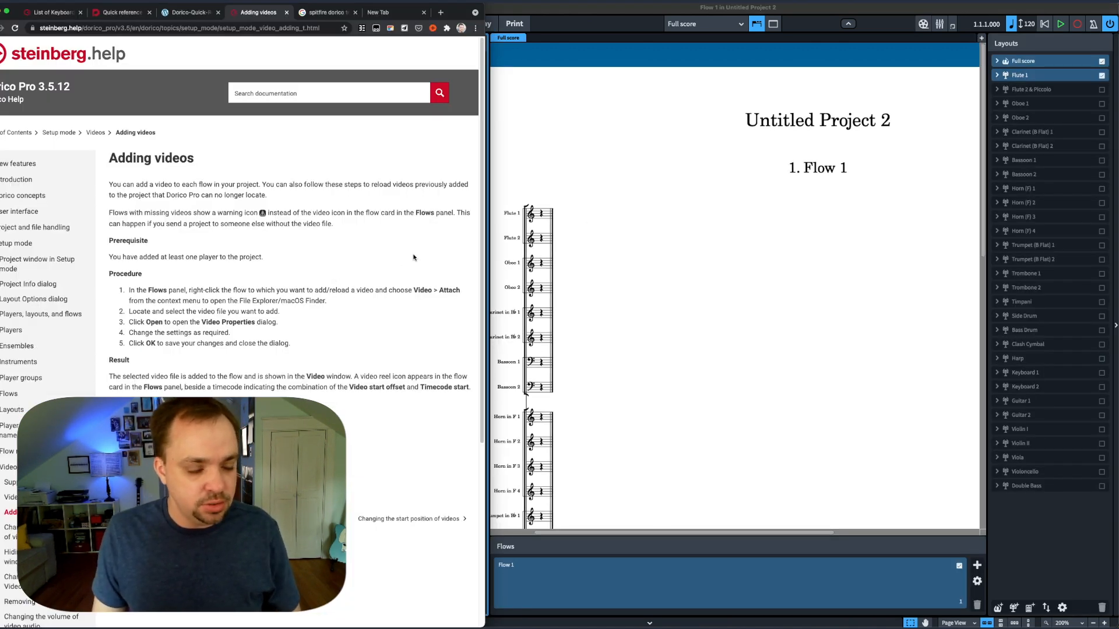
pyautogui.click(632, 236)
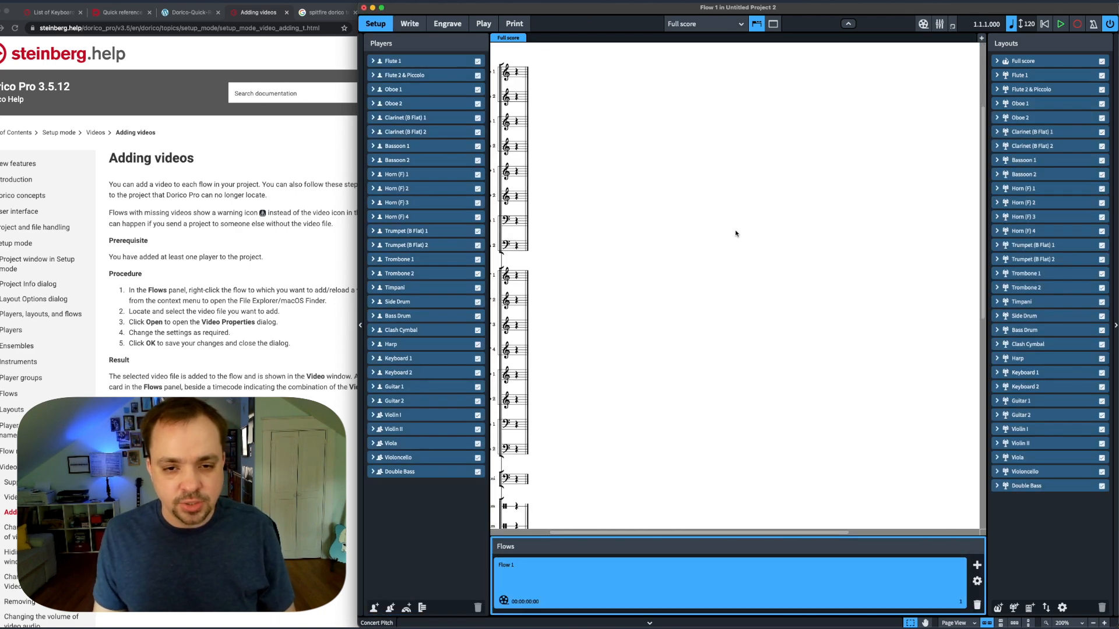
pyautogui.press('Return')
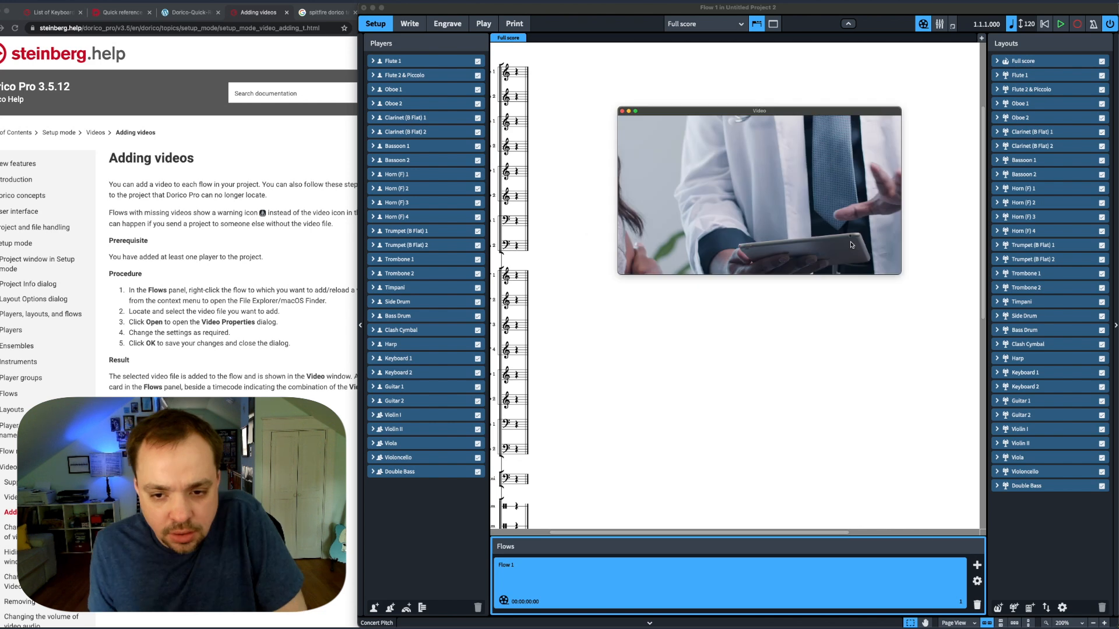
# Step: Open the repeats popover on the tied Violin I notes in bars 1 to 4 for a tremolo
pyautogui.press('super+Tab')
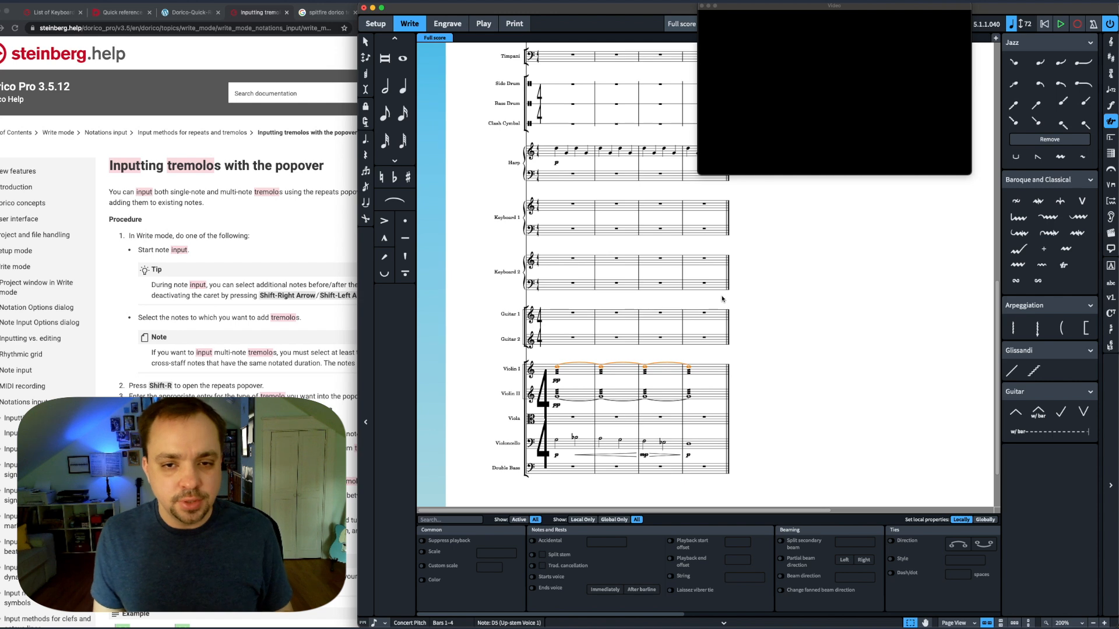
pyautogui.hotkey('shift', 'r')
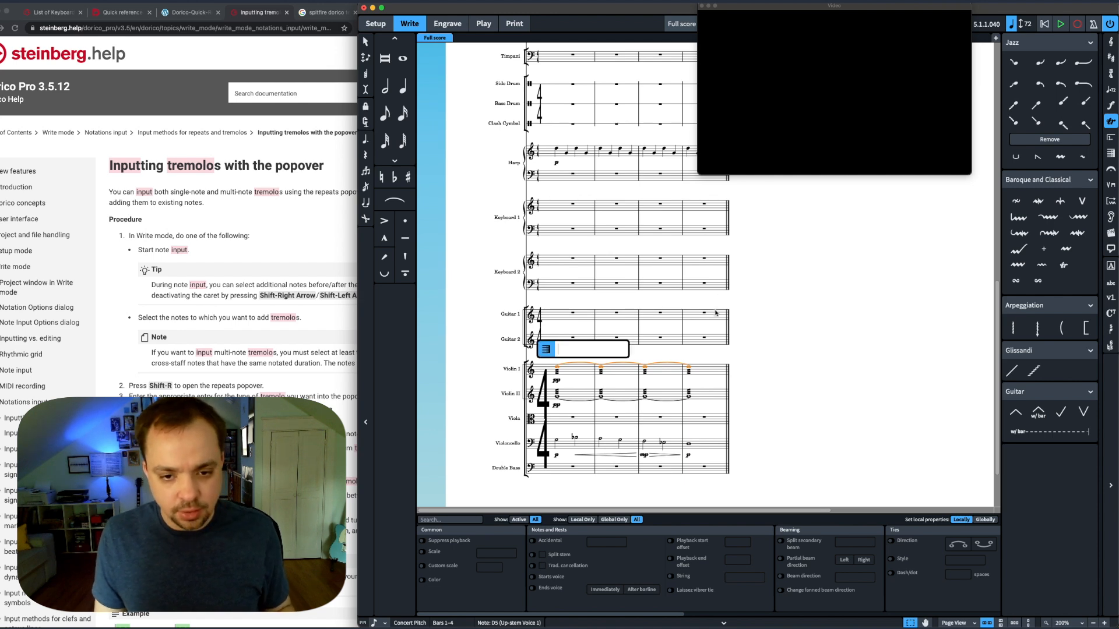
# Step: Select the Violin I rest in bar 11, start playback, and move the playhead to bar 6 in Play mode to view the video
pyautogui.click(849, 314)
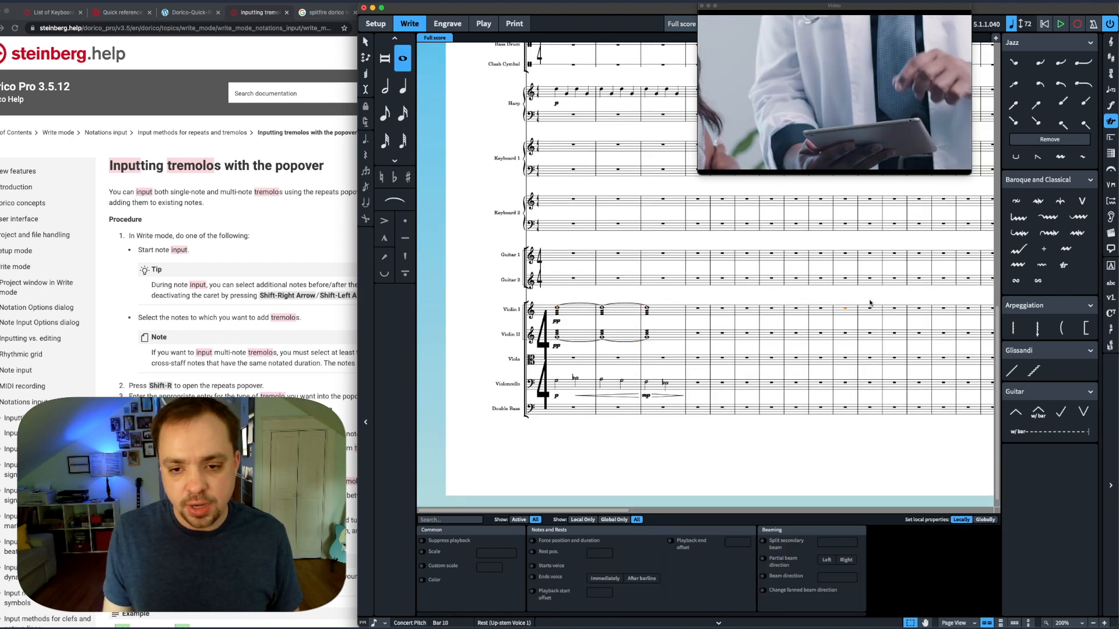
pyautogui.click(870, 308)
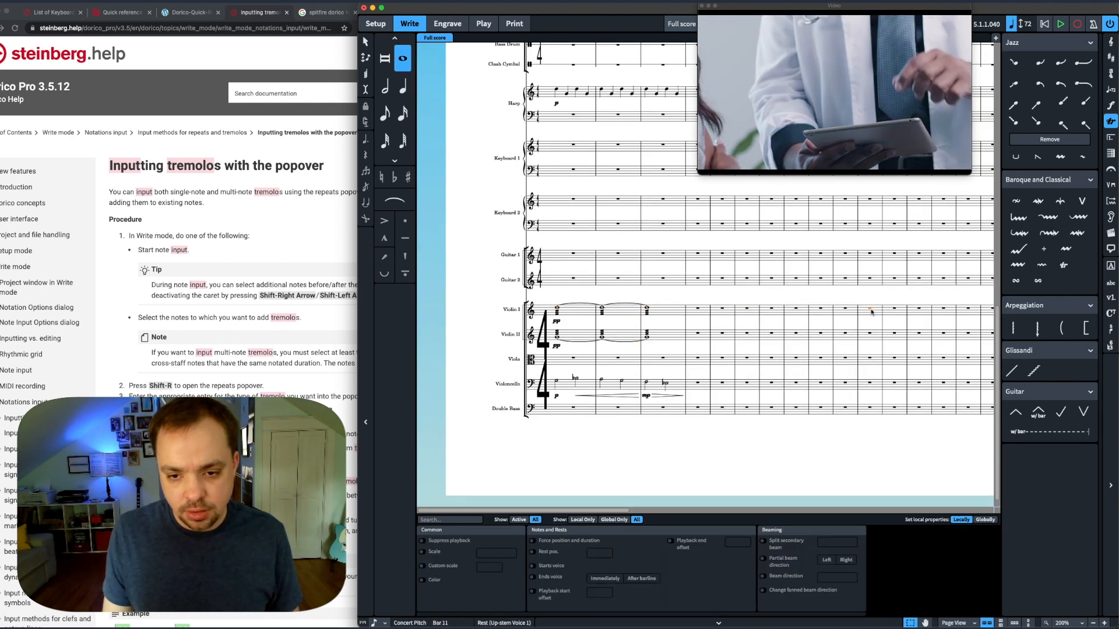
pyautogui.press('p')
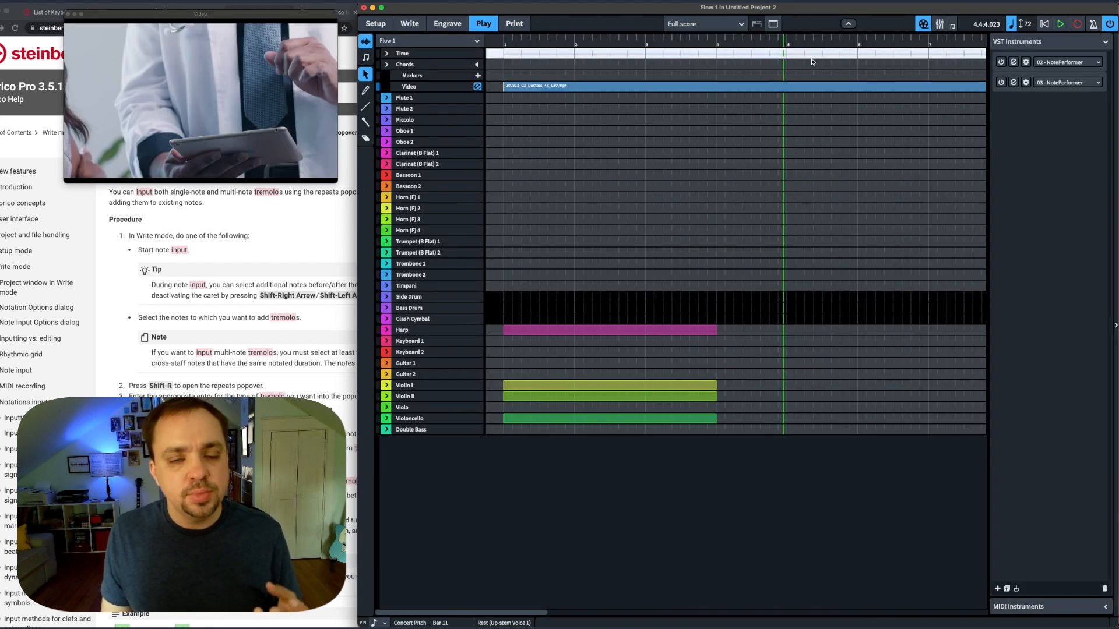
pyautogui.click(863, 45)
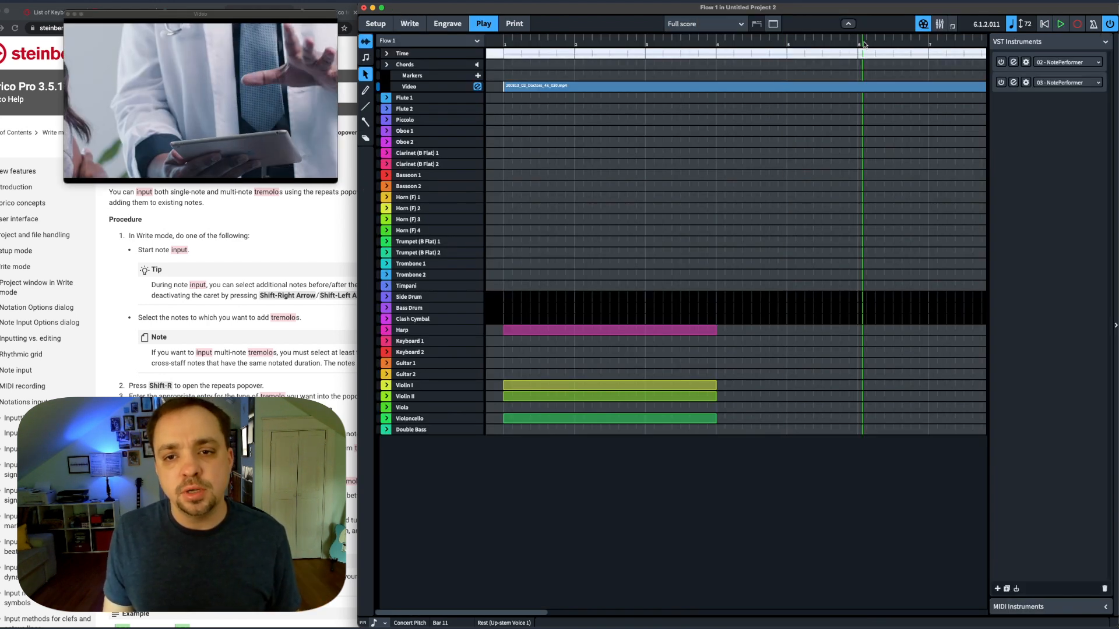
# Step: Search the online Dorico help for "frame" to find out about marking positions in the video
pyautogui.click(160, 236)
pyautogui.click(316, 92)
pyautogui.write('frame')
pyautogui.press('Return')
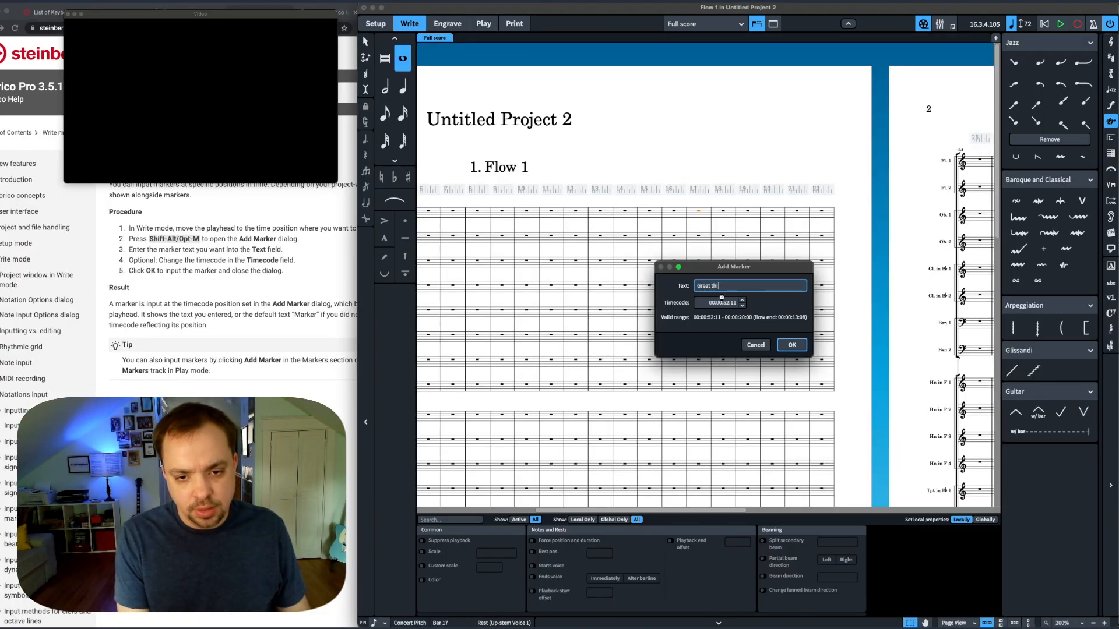
# Step: Add a marker with the text "Great thing" at 00:00:52:11 and try to move it to about bar 19
pyautogui.press('Return')
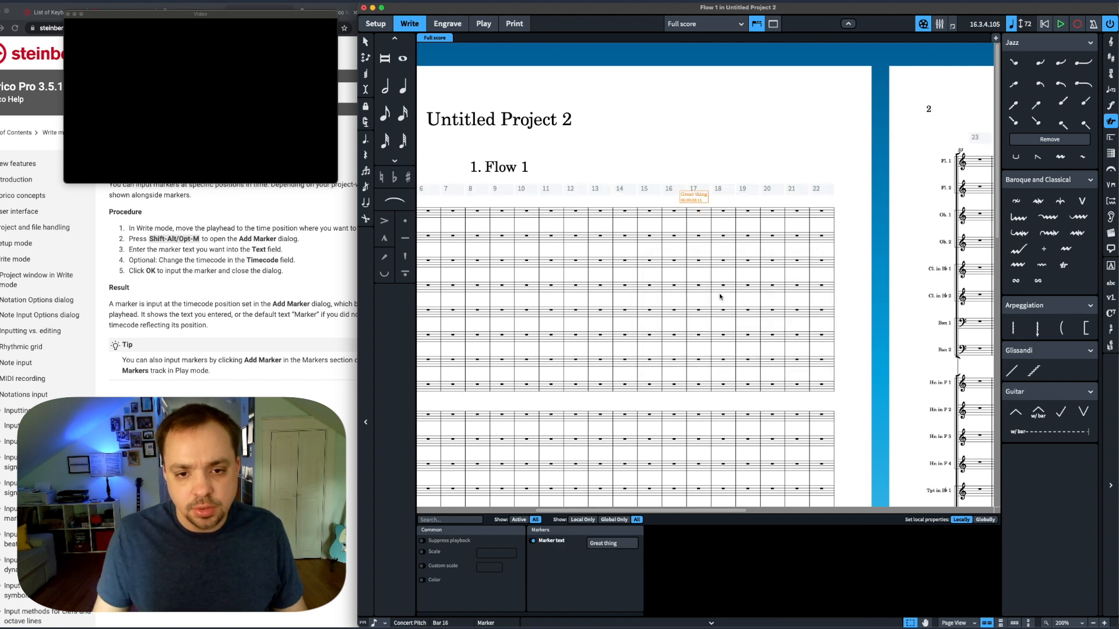
pyautogui.click(697, 183)
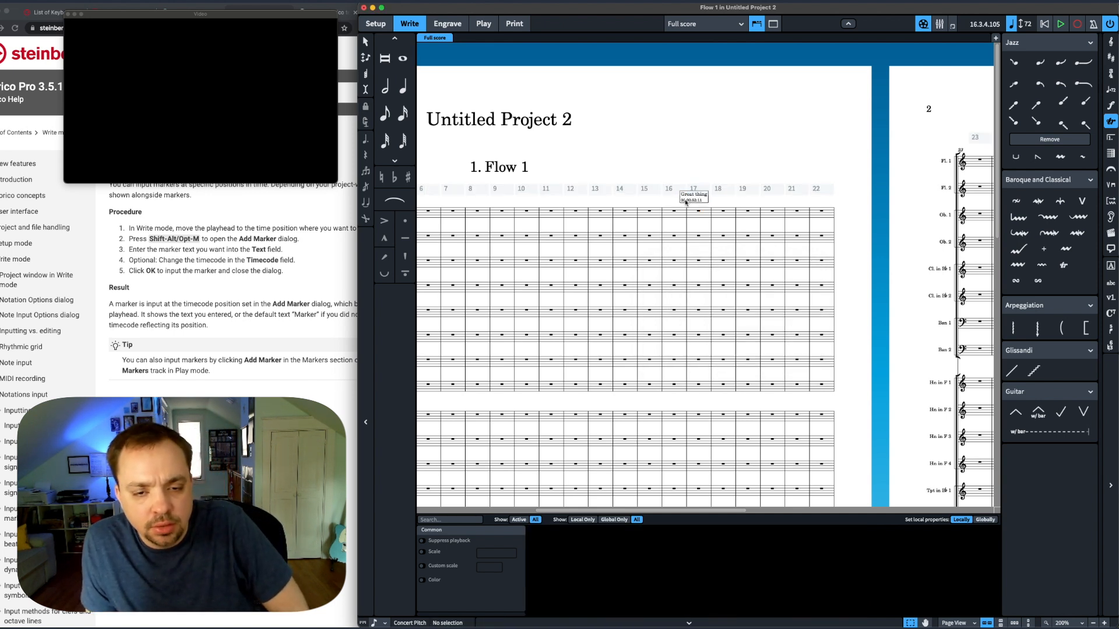
pyautogui.click(687, 202)
pyautogui.moveTo(679, 200)
pyautogui.mouseDown()
pyautogui.moveTo(648, 189)
pyautogui.moveTo(737, 200)
pyautogui.mouseUp()
# Step: Turn off the metronome click, and check the video frame with the playhead at the start of bar 5
pyautogui.press('super+3')
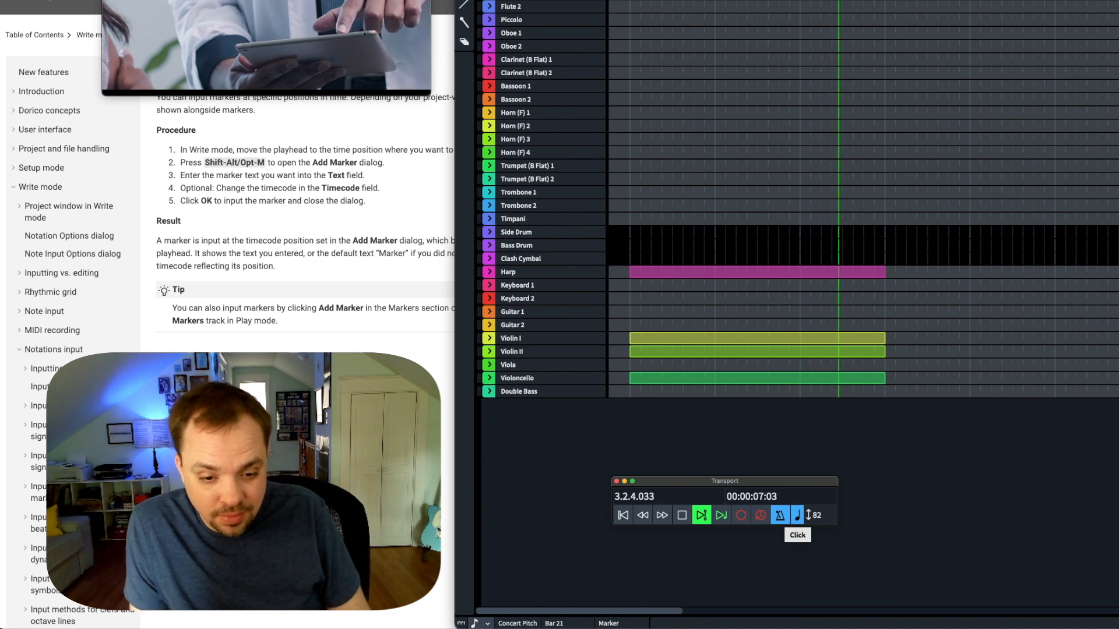
pyautogui.click(788, 517)
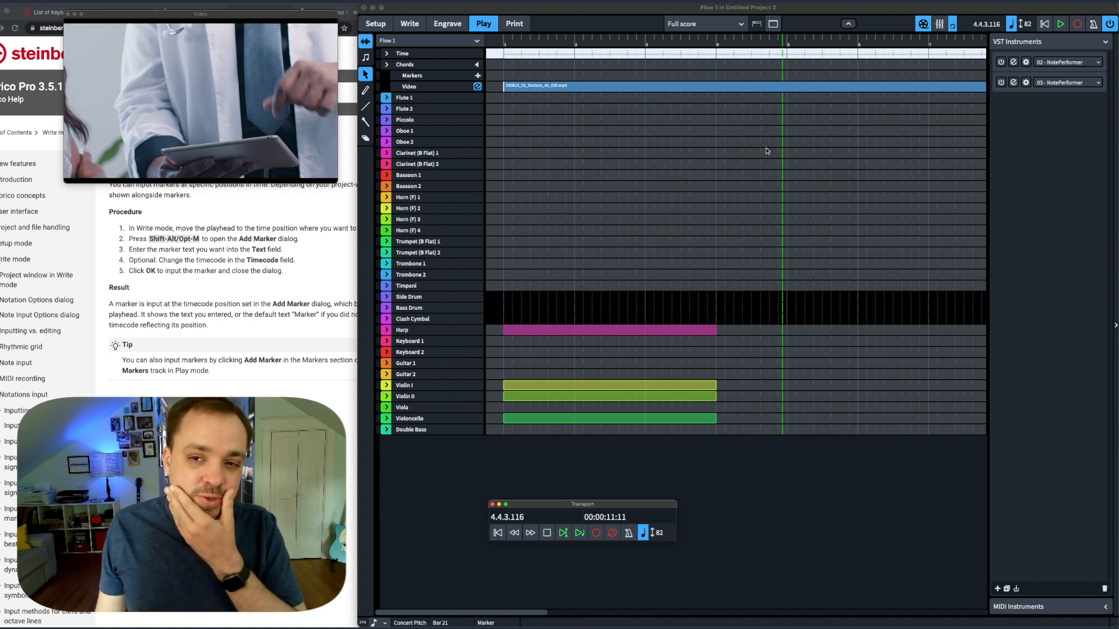
pyautogui.click(921, 25)
pyautogui.click(921, 25)
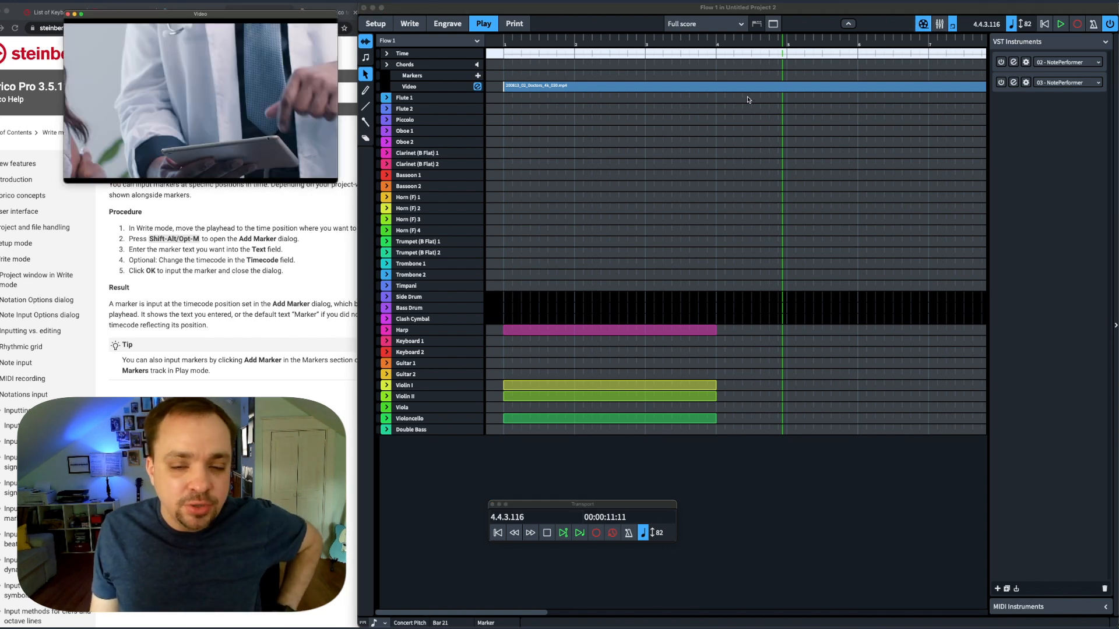
pyautogui.click(799, 39)
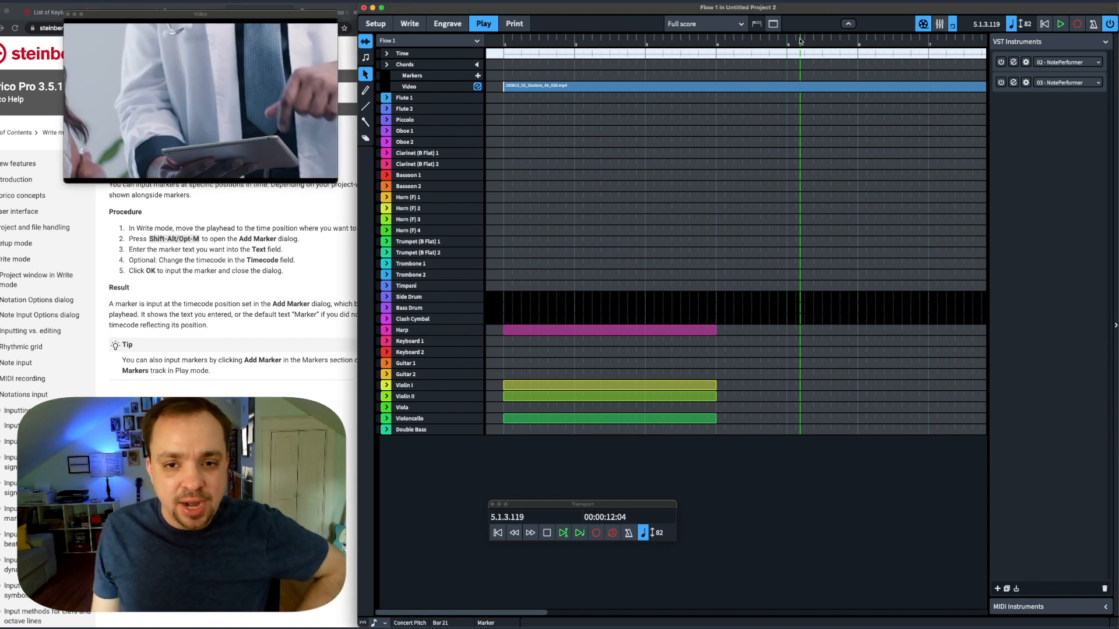
# Step: Compare the framing of the original doctors clip outside Dorico with the picture in the Video window
pyautogui.click(309, 98)
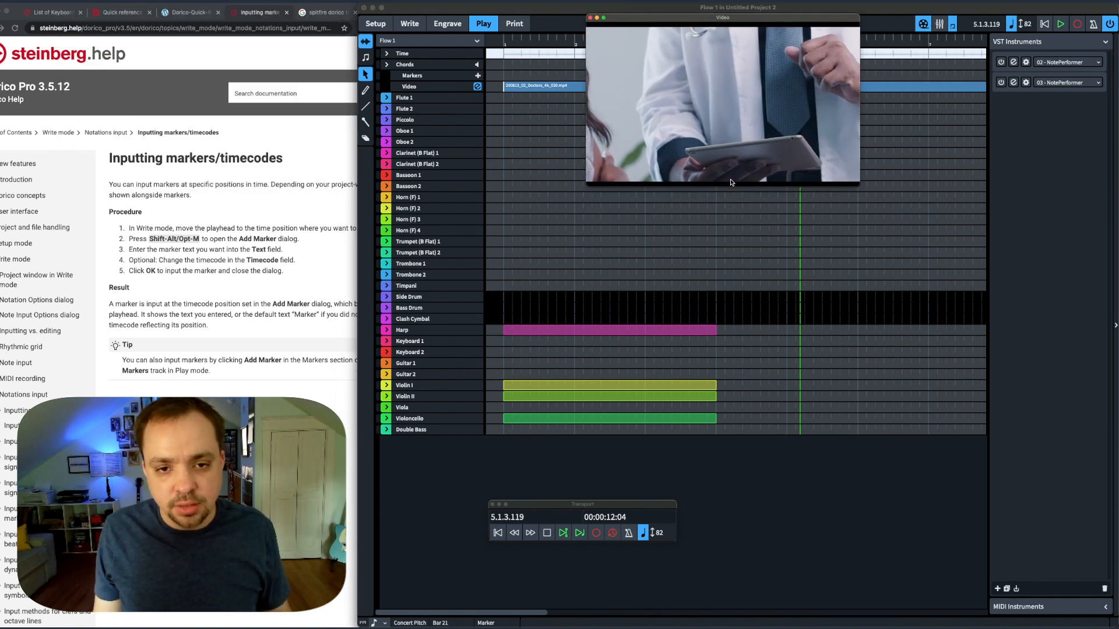
pyautogui.press('super+Tab')
pyautogui.moveTo(525, 269)
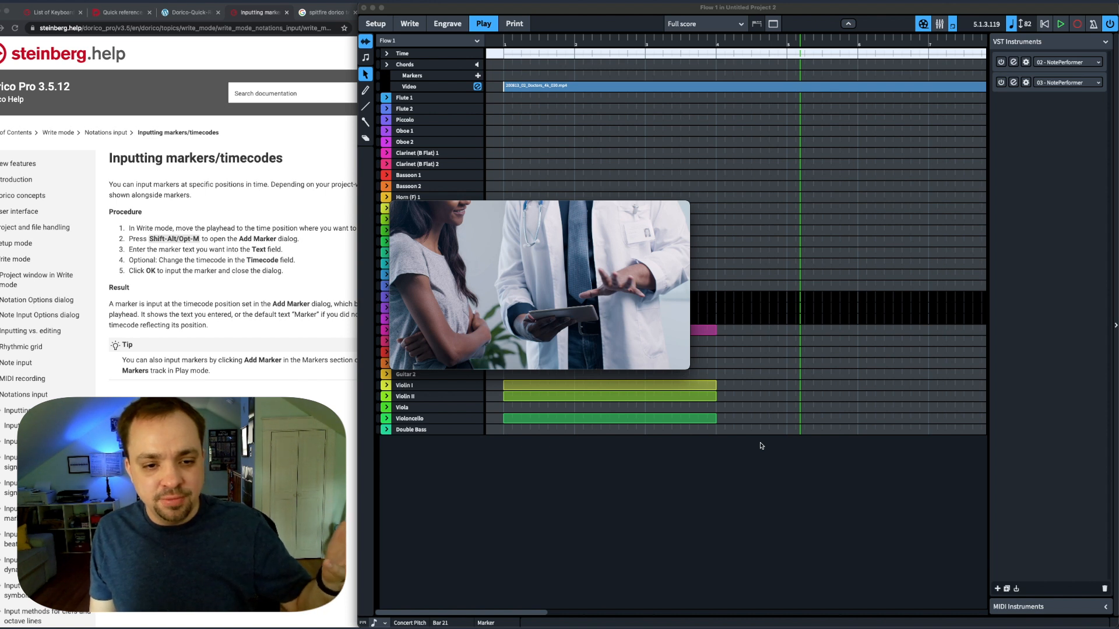
pyautogui.click(783, 259)
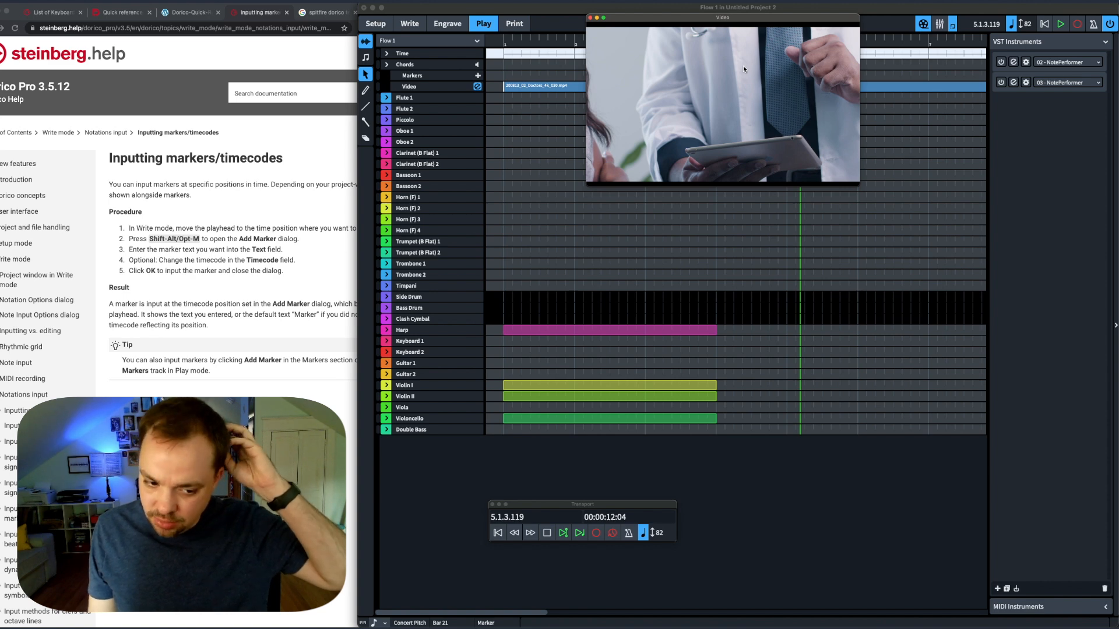
# Step: Examine Flow 1's video options in Setup mode for a setting that affects the picture's framing
pyautogui.click(384, 25)
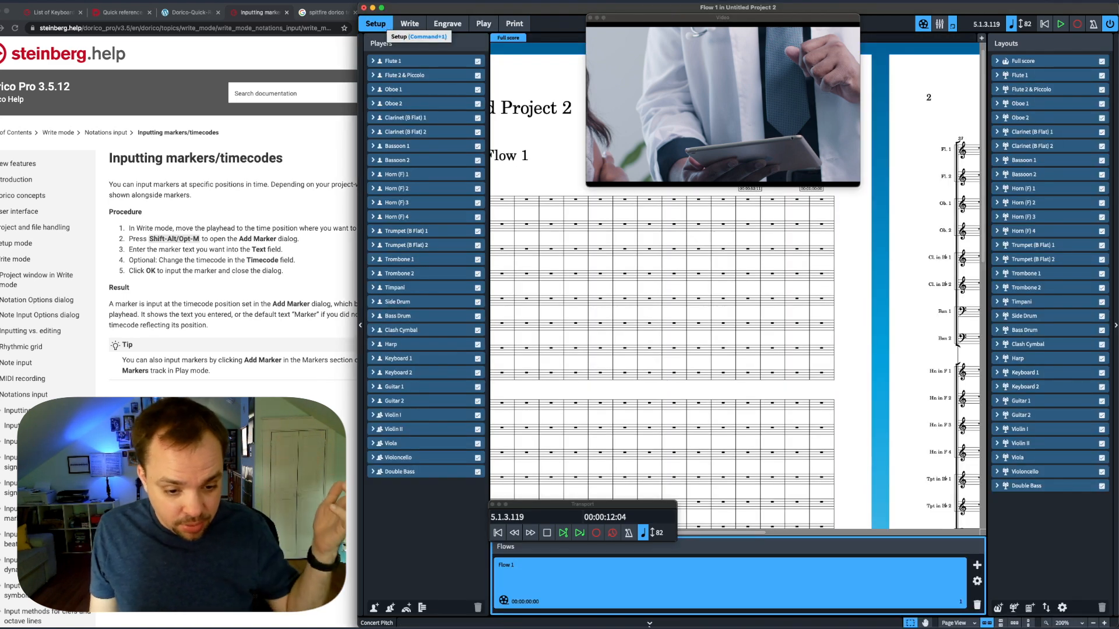
pyautogui.click(661, 585)
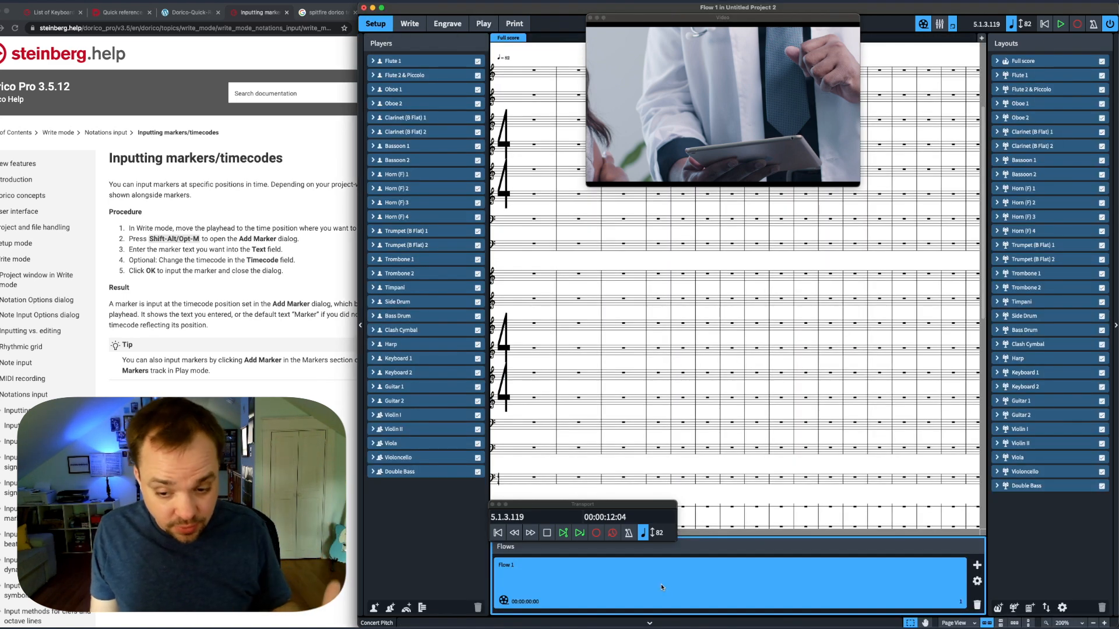
pyautogui.rightClick(662, 587)
pyautogui.click(853, 607)
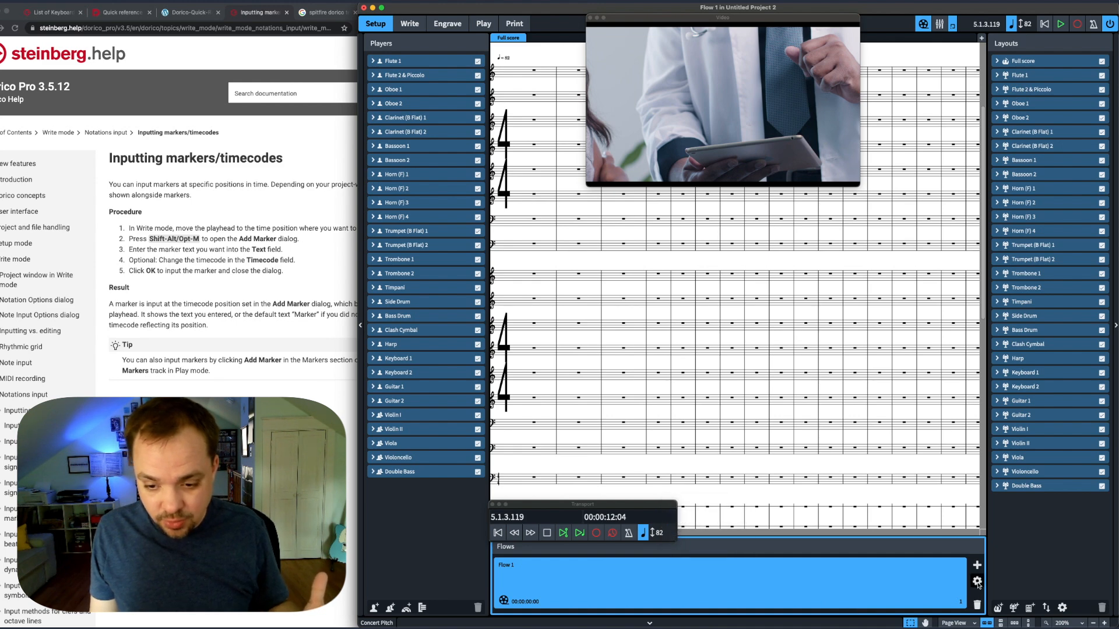
pyautogui.click(977, 582)
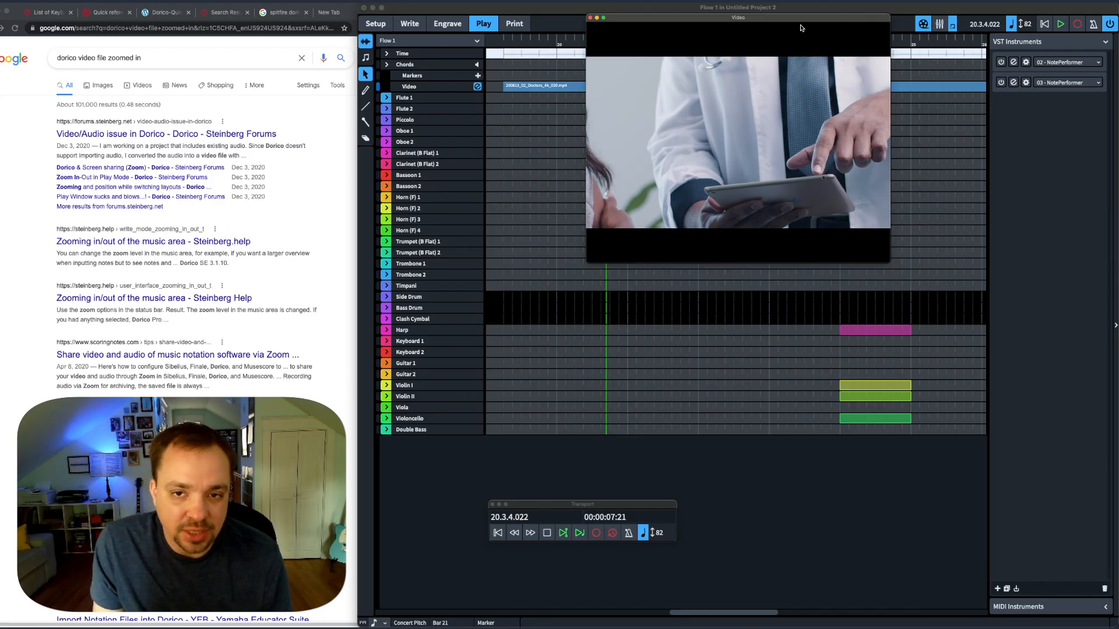
# Step: Move the Video window lower over the timeline, clear of the toolbar and the bar ruler
pyautogui.moveTo(800, 21)
pyautogui.mouseDown()
pyautogui.moveTo(849, 103)
pyautogui.moveTo(819, 14)
pyautogui.moveTo(780, 18)
pyautogui.mouseUp()
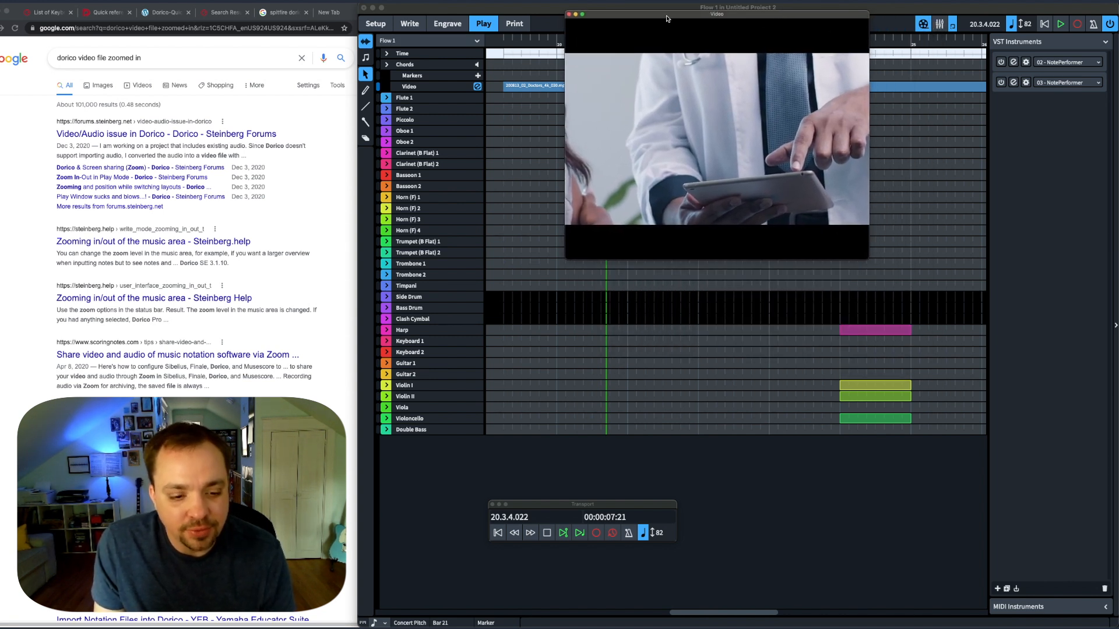
pyautogui.moveTo(667, 17); pyautogui.dragTo(760, 60)
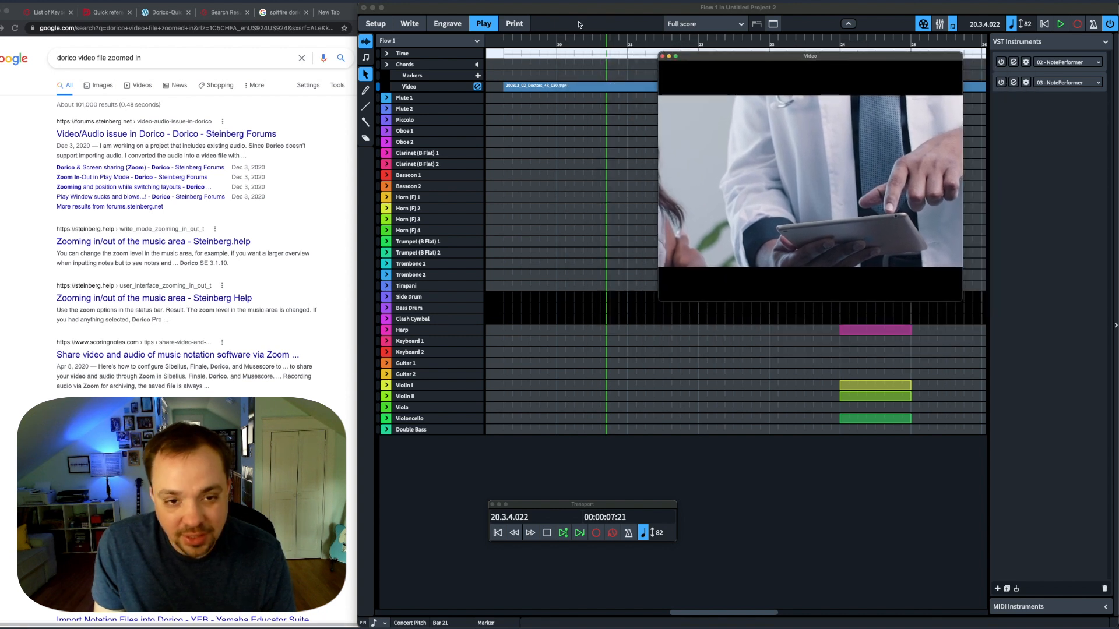
pyautogui.click(438, 94)
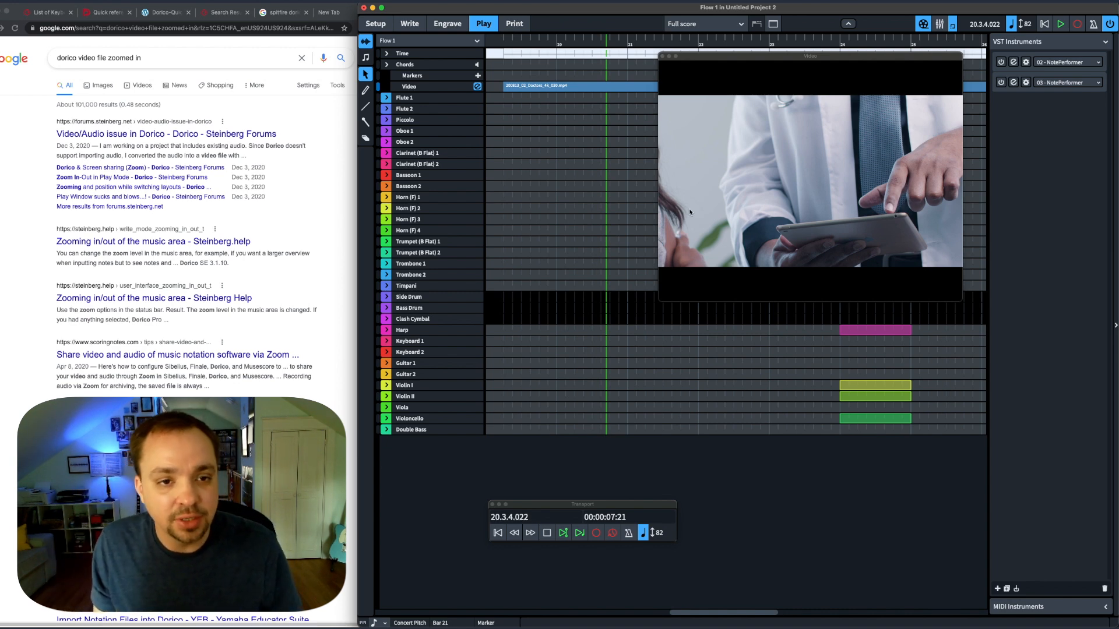
# Step: Look over the score with the video in Write mode, clear the marker selection, and switch to Setup mode
pyautogui.click(447, 24)
pyautogui.click(409, 23)
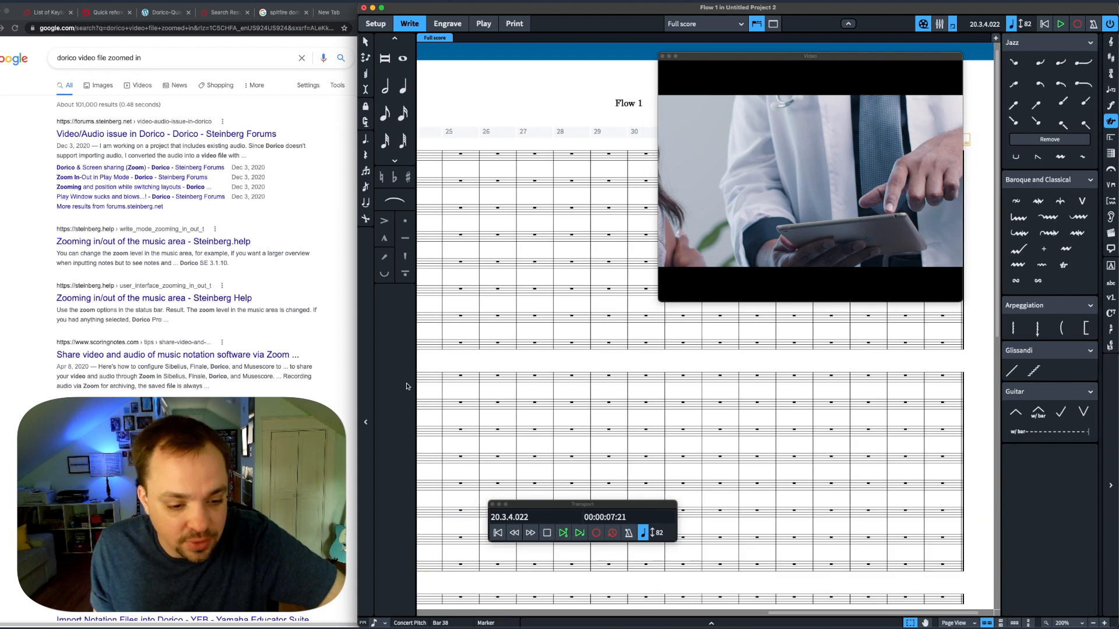
pyautogui.click(493, 132)
pyautogui.click(479, 98)
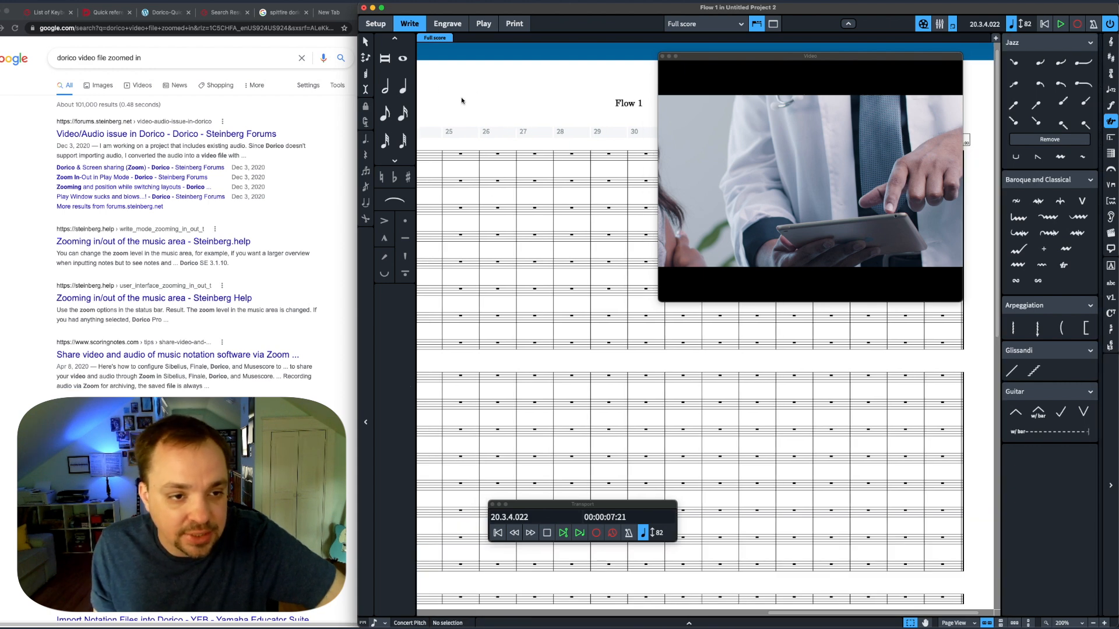
pyautogui.click(373, 28)
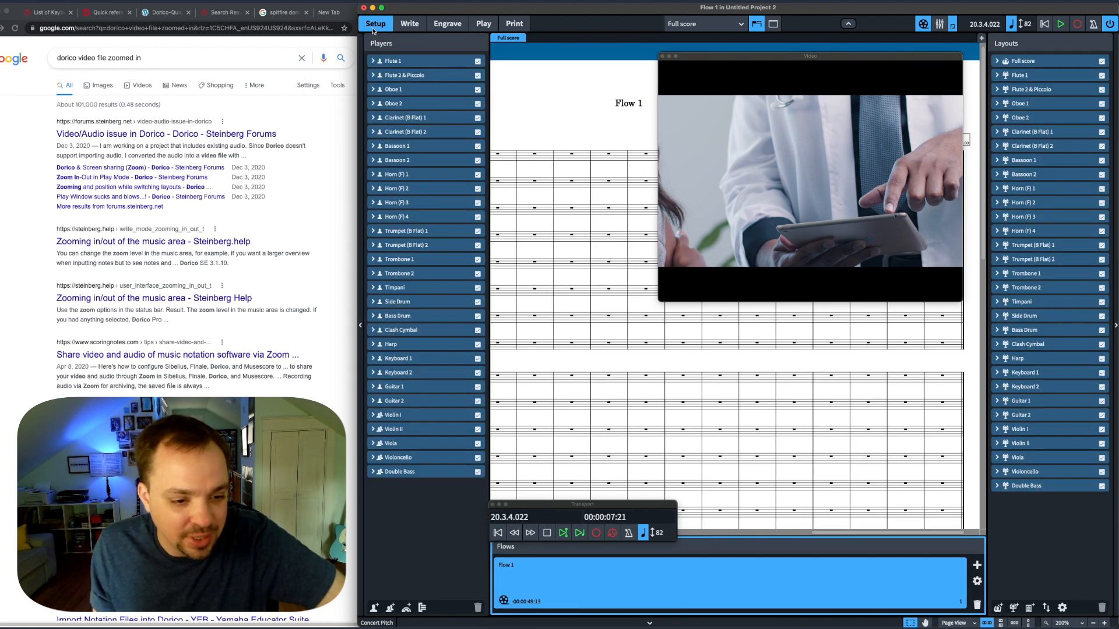